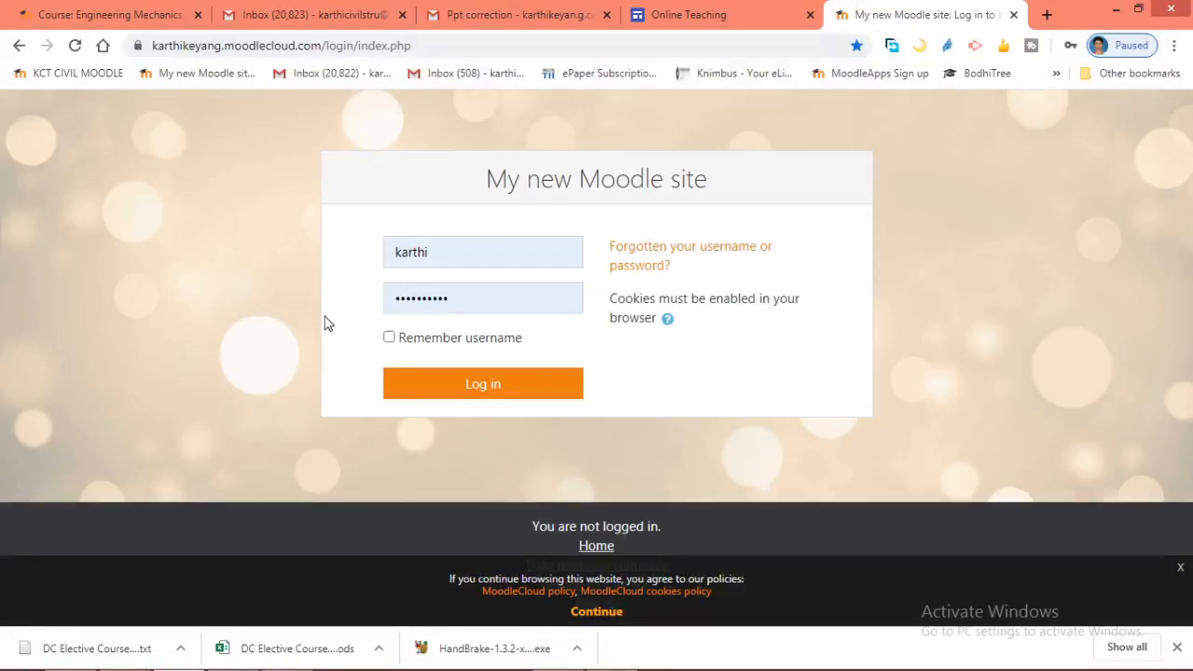
Log in to the Moodle site with the filled-in credentials and open Demo Course
{"action": "left_click", "coordinate": [483, 389]}
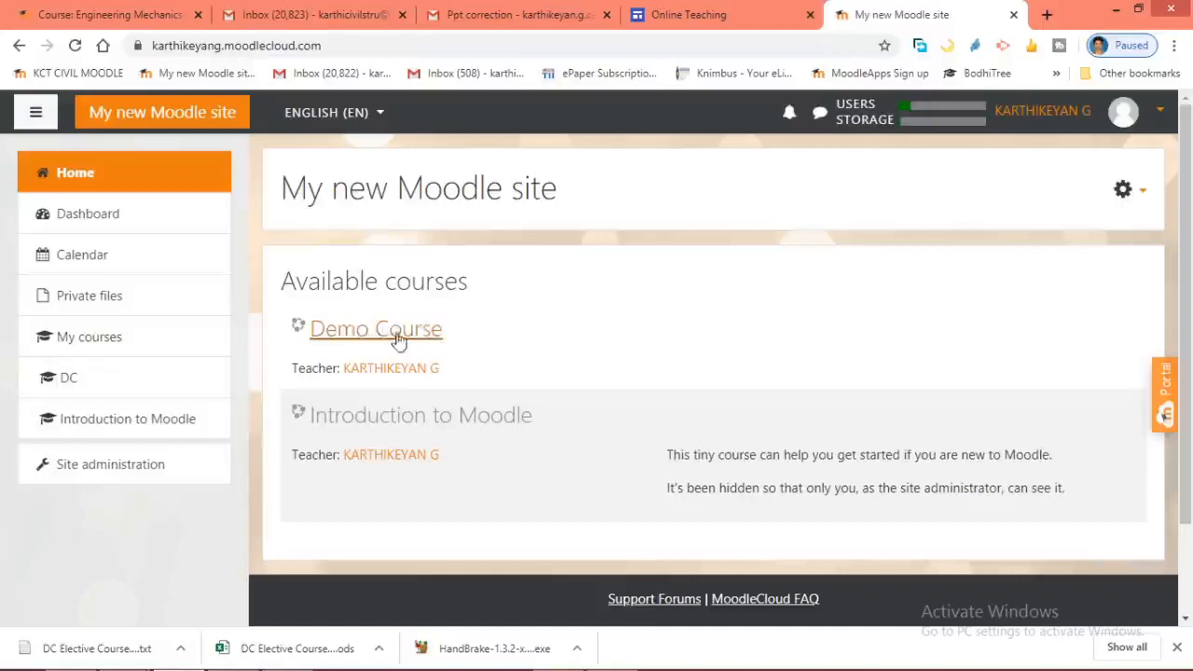
{"action": "left_click", "coordinate": [403, 340]}
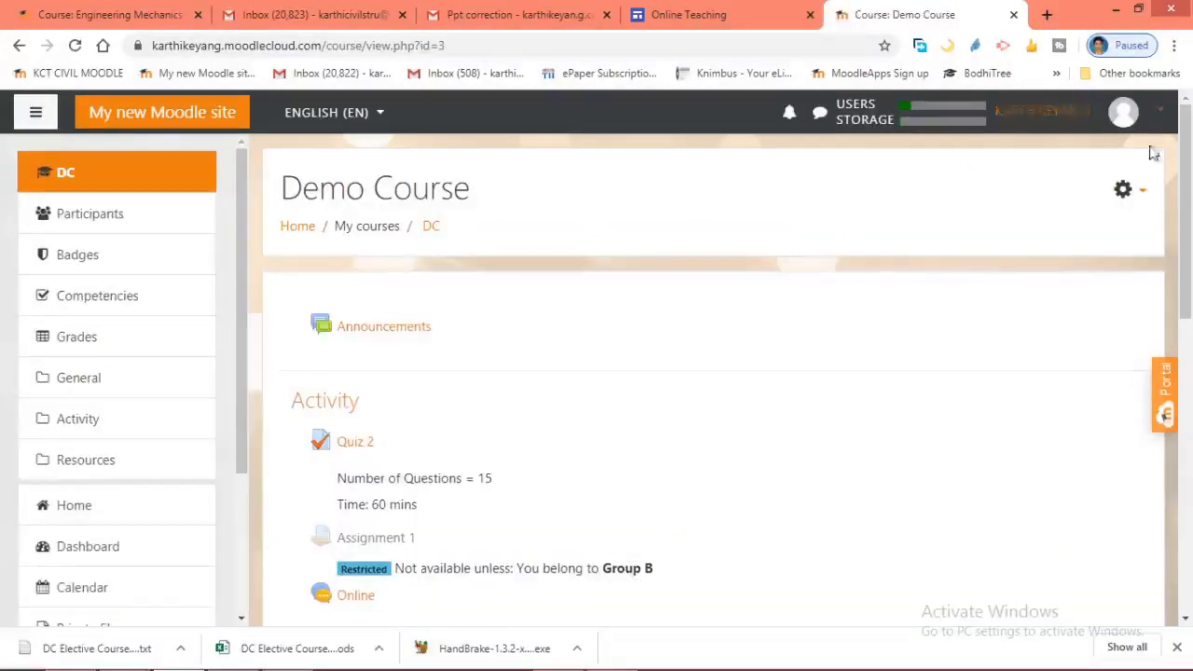
Turn editing on for the course and add a Choice activity to its general section
{"action": "left_click", "coordinate": [1129, 205]}
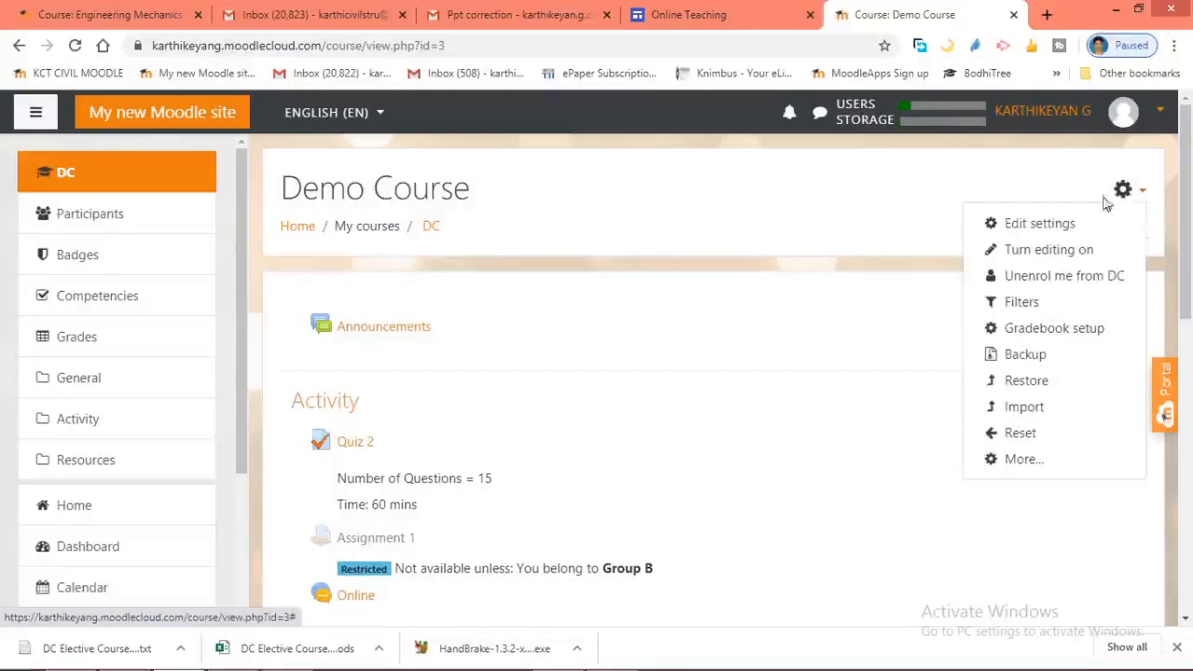
{"action": "left_click", "coordinate": [1049, 252]}
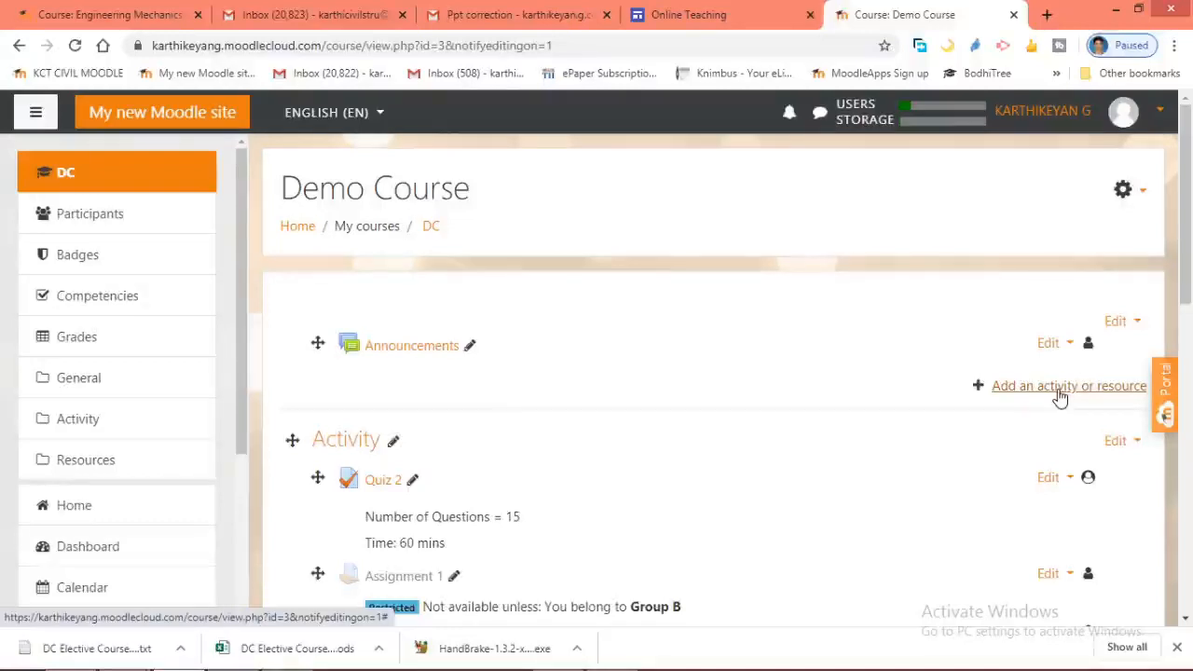
{"action": "left_click", "coordinate": [1060, 396]}
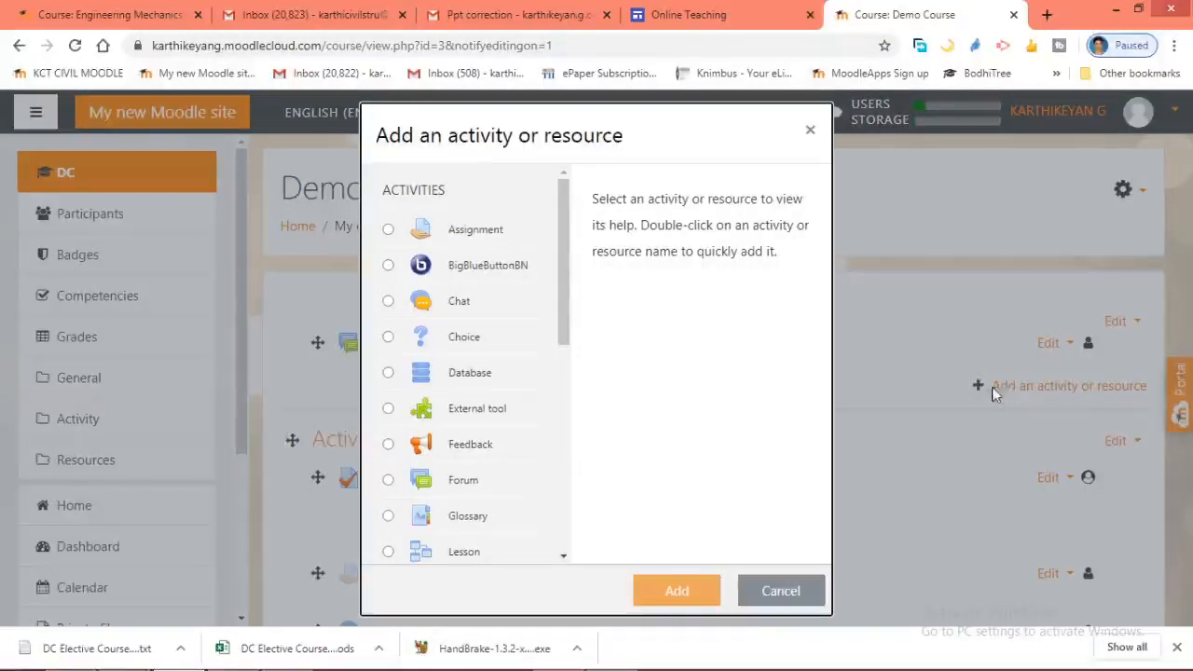
{"action": "left_click", "coordinate": [470, 343]}
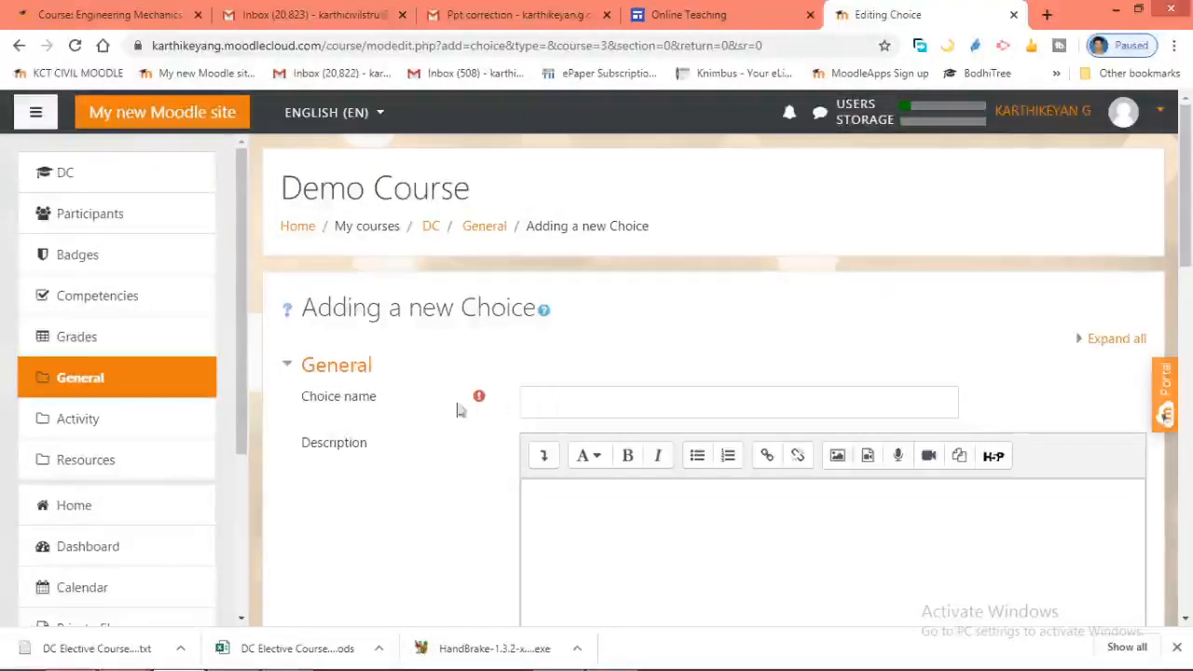
Name the choice "Elective Course willing list" and describe it with that title and "Please choose any two courses from the following list of courses"
{"action": "left_click", "coordinate": [532, 398]}
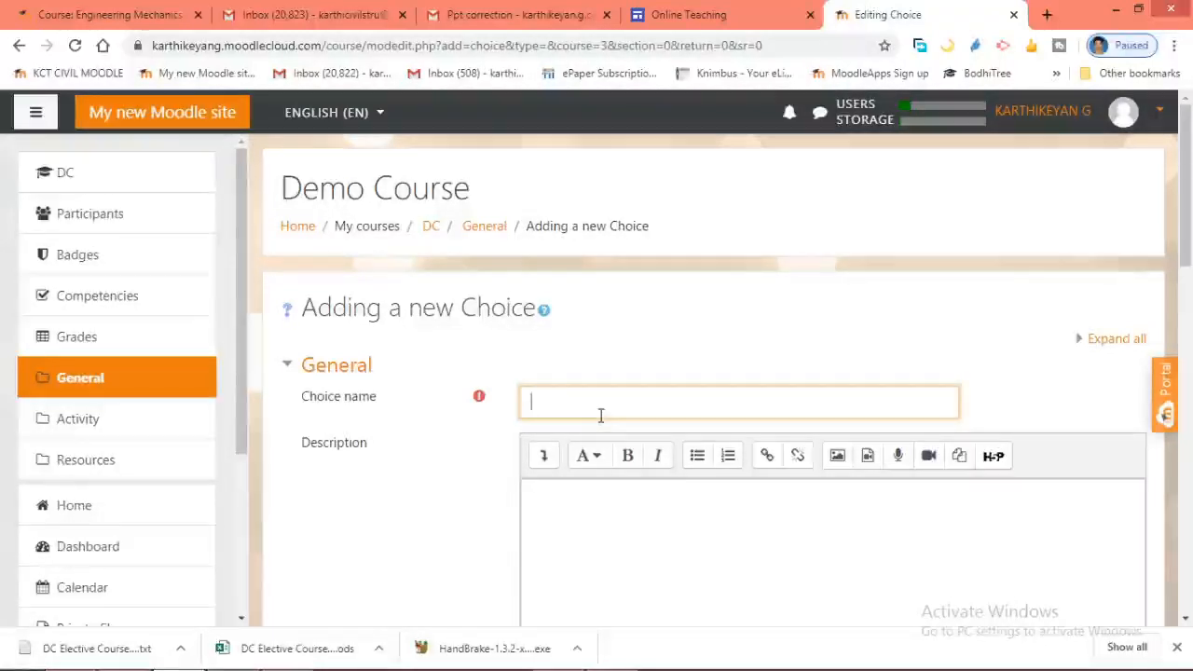
{"action": "type", "text": "Elective Course willing list"}
{"action": "left_click", "coordinate": [560, 494]}
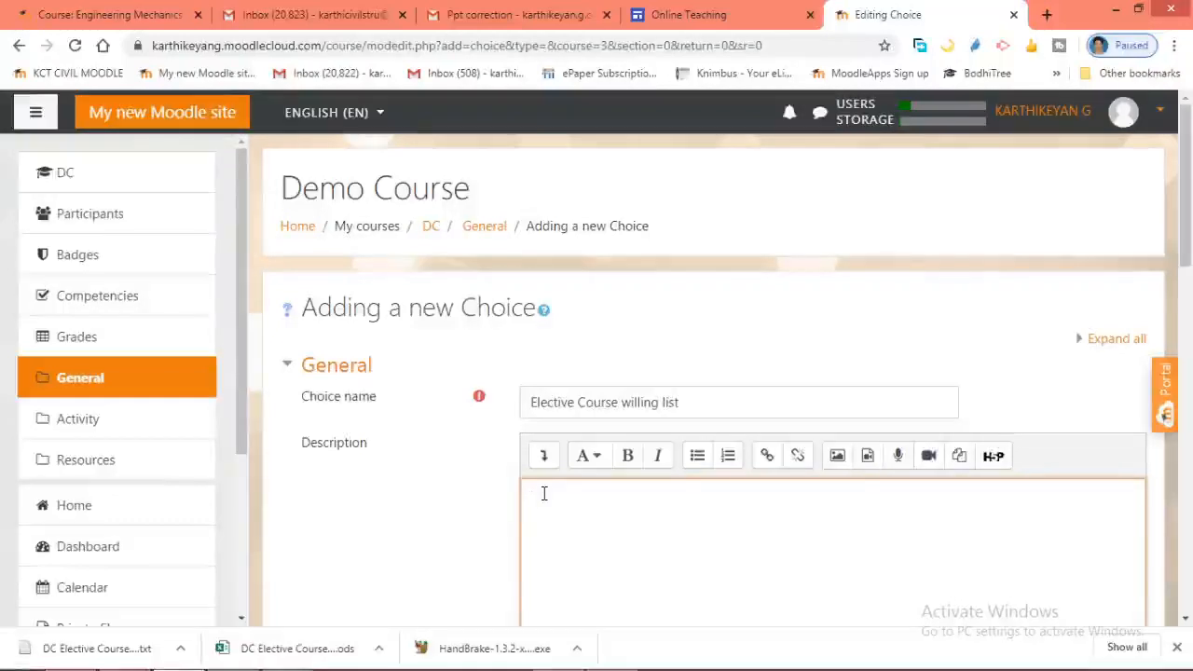
{"action": "type", "text": "Elective Course willing list  Please choose any two courses from the following list of courses"}
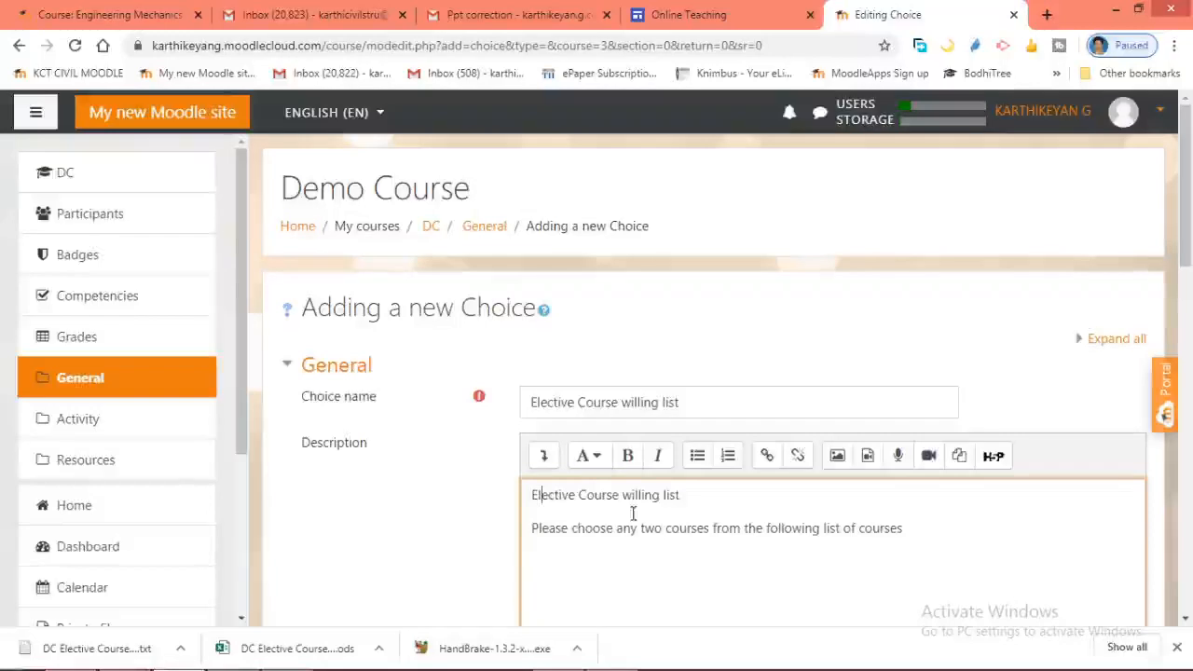
Enable displaying the choice's description on the course page
{"action": "scroll", "coordinate": [530, 512], "scroll_direction": "down", "scroll_amount": 3}
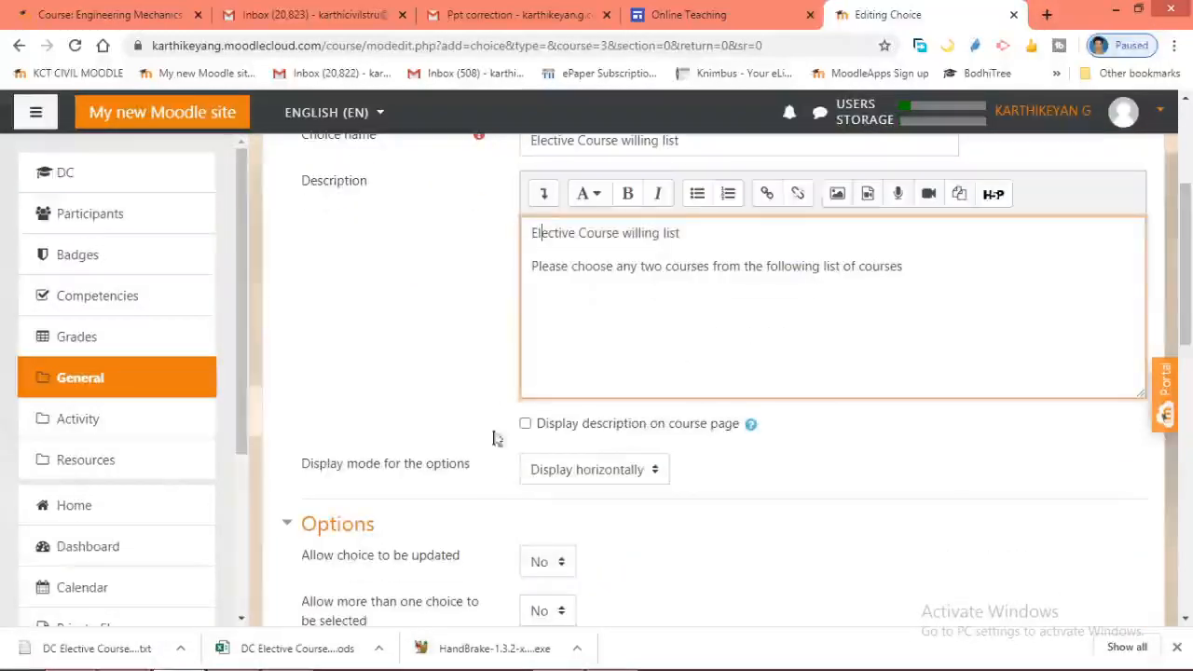
{"action": "scroll", "coordinate": [479, 511], "scroll_direction": "down", "scroll_amount": 2}
{"action": "scroll", "coordinate": [485, 510], "scroll_direction": "down", "scroll_amount": 2}
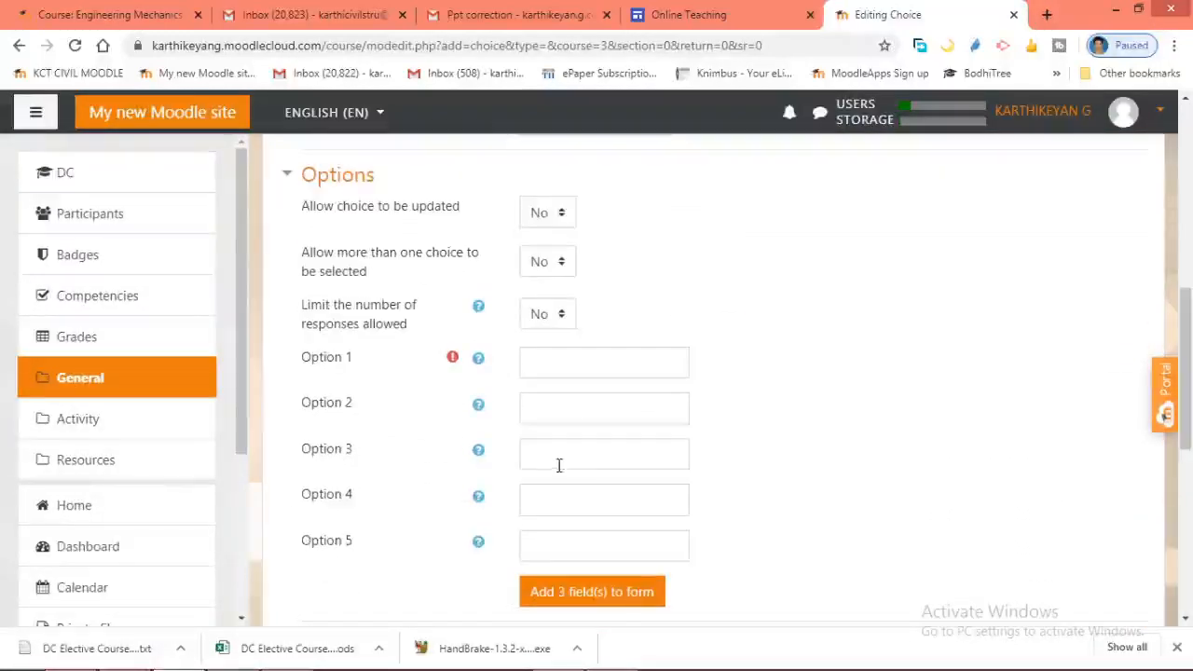
{"action": "scroll", "coordinate": [564, 466], "scroll_direction": "up", "scroll_amount": 4}
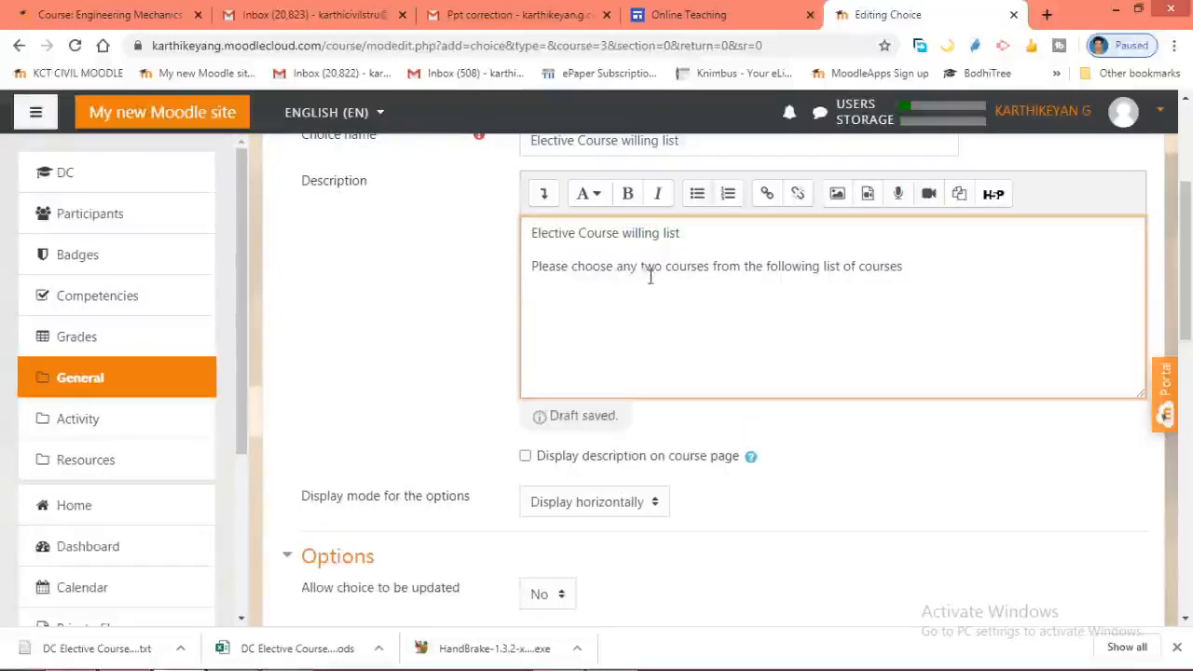
{"action": "left_click", "coordinate": [898, 267]}
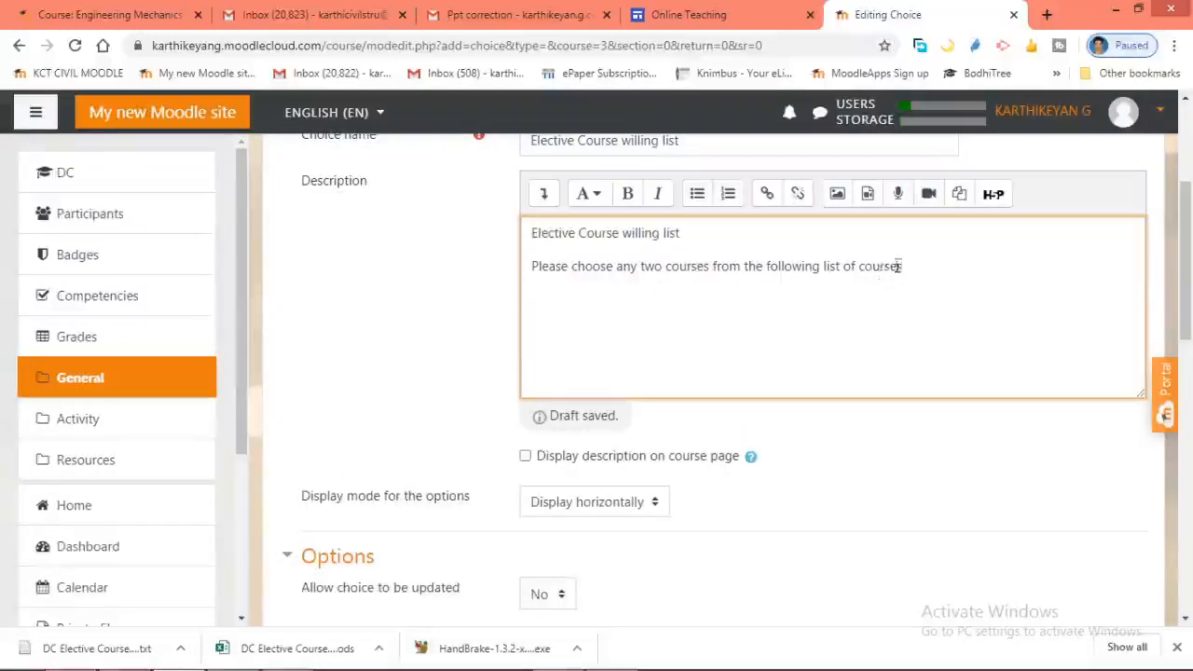
{"action": "scroll", "coordinate": [717, 323], "scroll_direction": "up", "scroll_amount": 2}
{"action": "scroll", "coordinate": [650, 402], "scroll_direction": "down", "scroll_amount": 2}
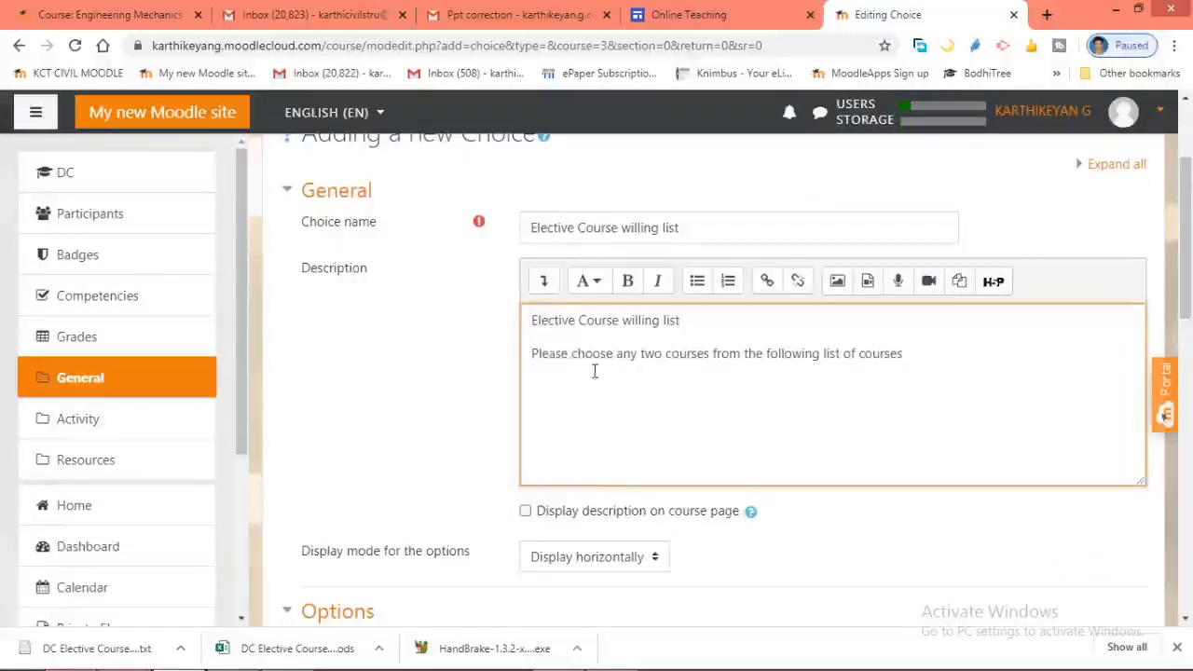
{"action": "left_click", "coordinate": [525, 512]}
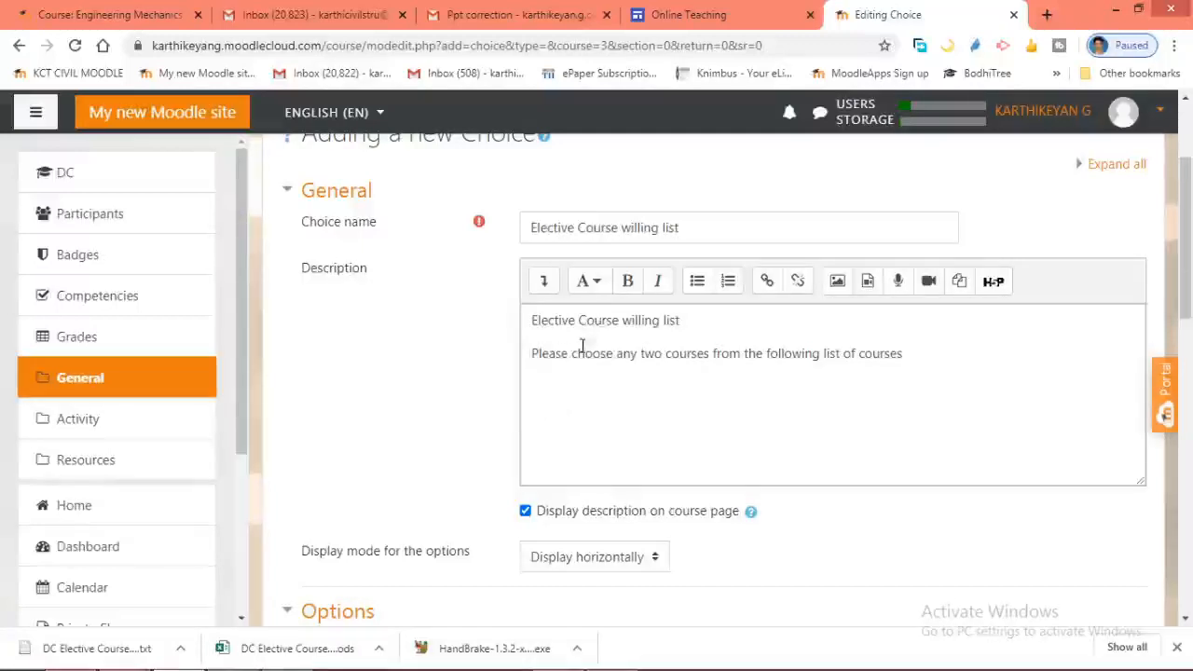
Set the display mode for the choice's options to Display vertically
{"action": "scroll", "coordinate": [581, 345], "scroll_direction": "down", "scroll_amount": 2}
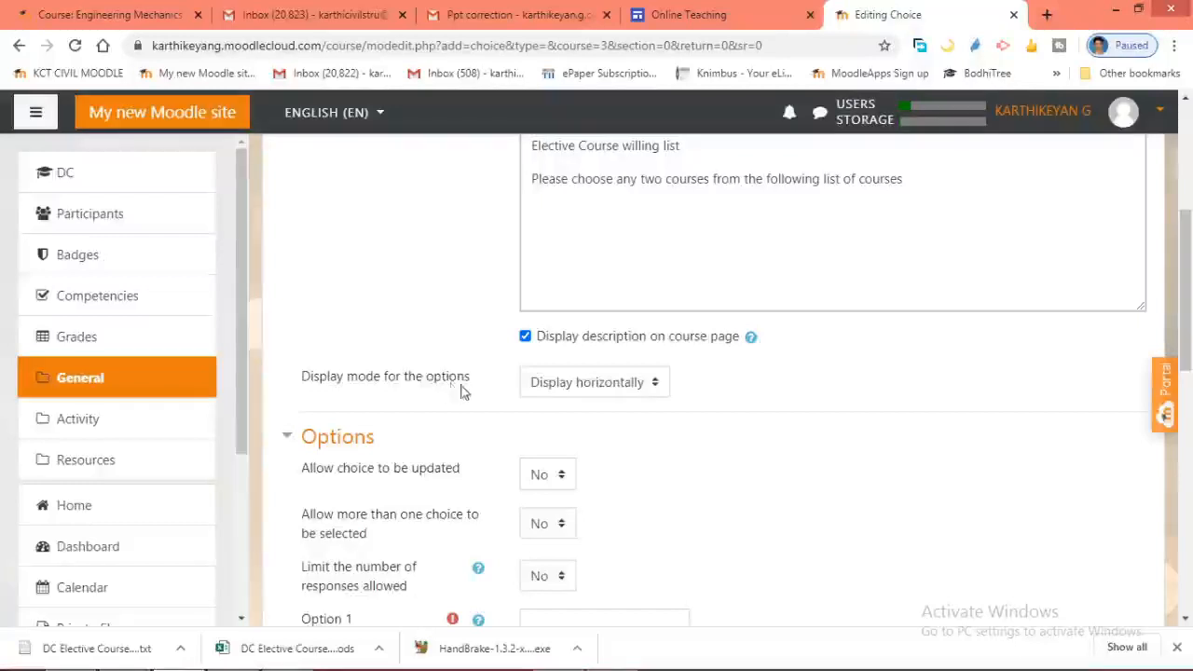
{"action": "left_click", "coordinate": [583, 389]}
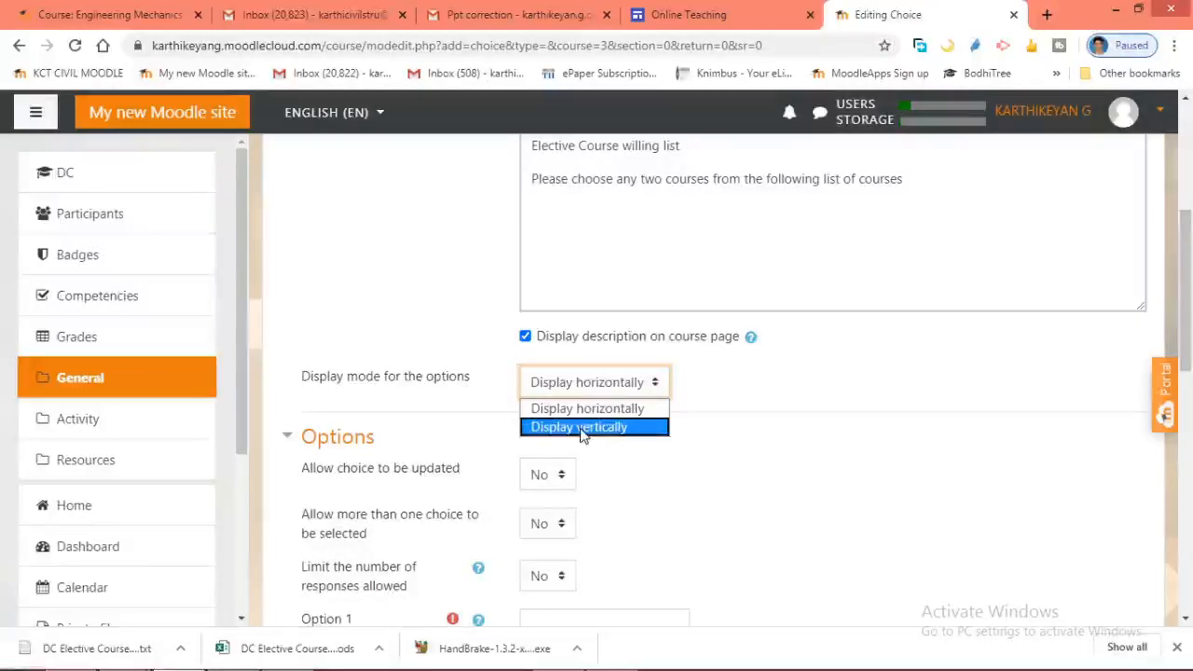
{"action": "scroll", "coordinate": [494, 441], "scroll_direction": "down", "scroll_amount": 2}
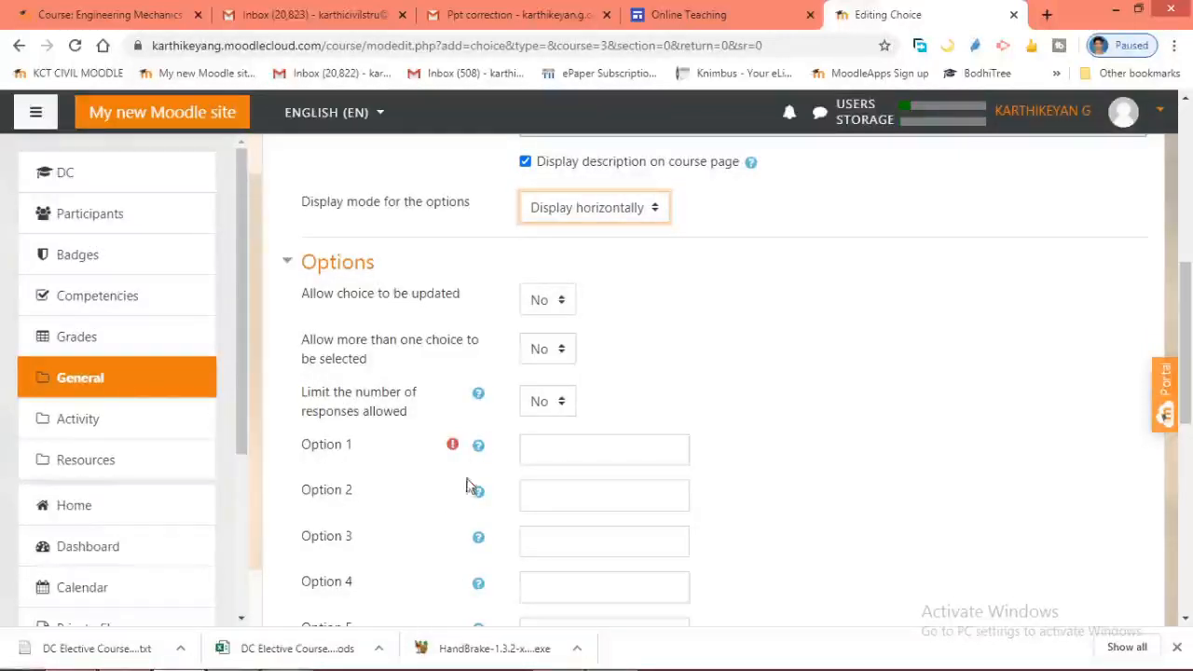
{"action": "scroll", "coordinate": [469, 485], "scroll_direction": "up", "scroll_amount": 1}
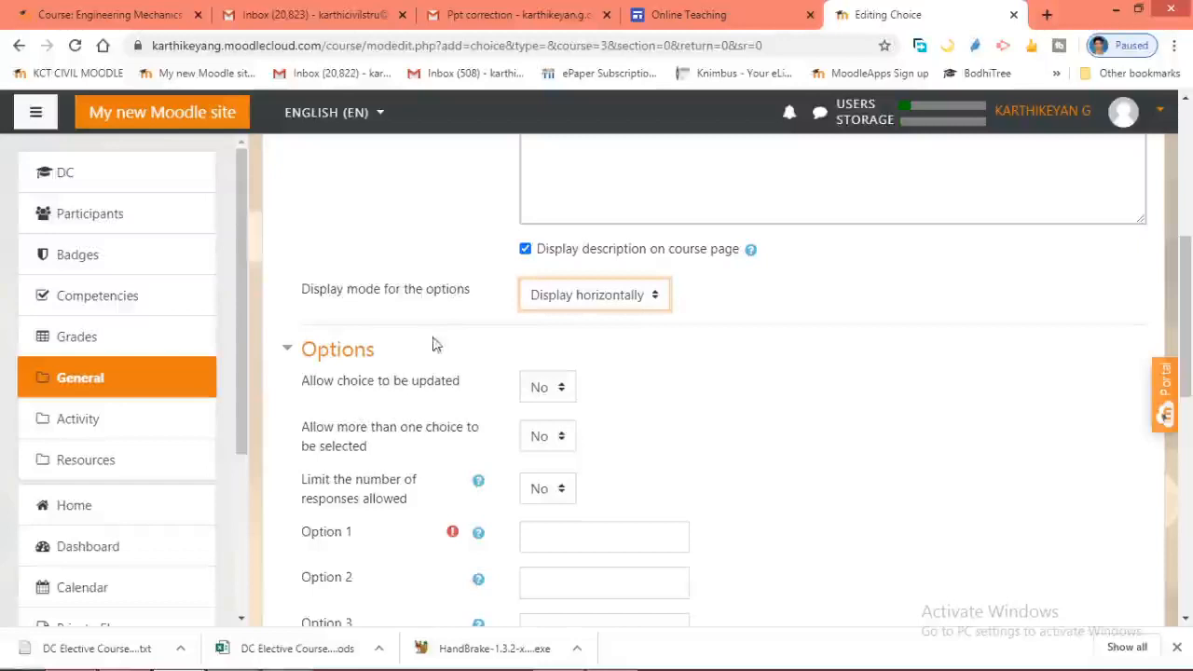
{"action": "left_click", "coordinate": [602, 297]}
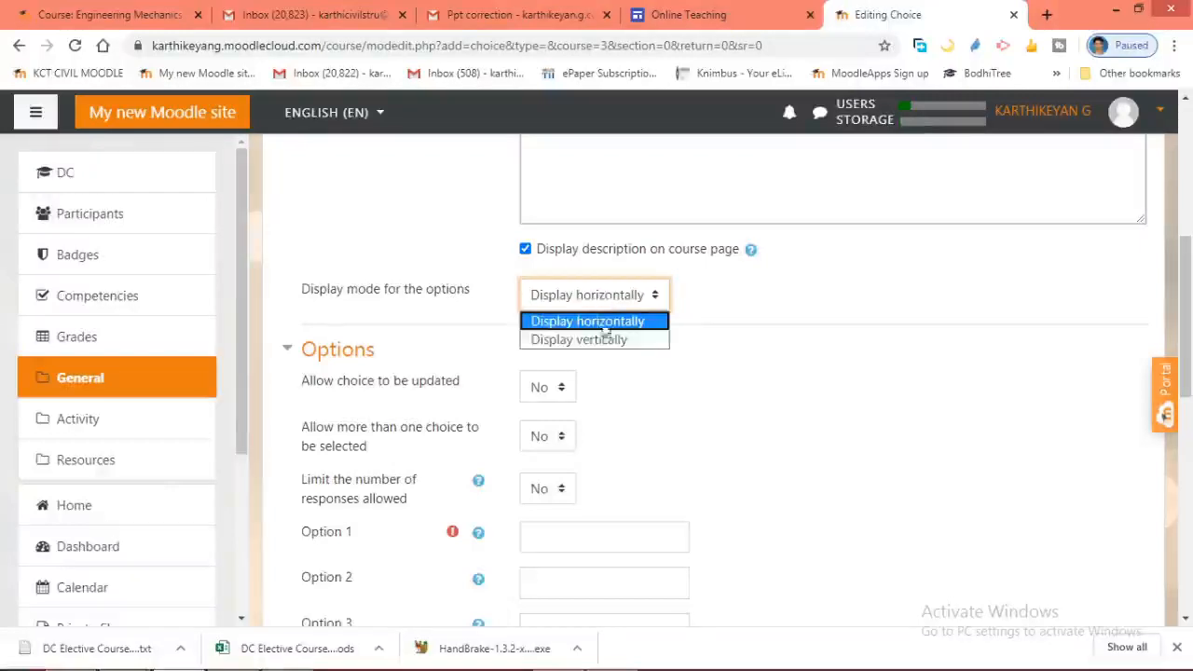
{"action": "left_click", "coordinate": [601, 340]}
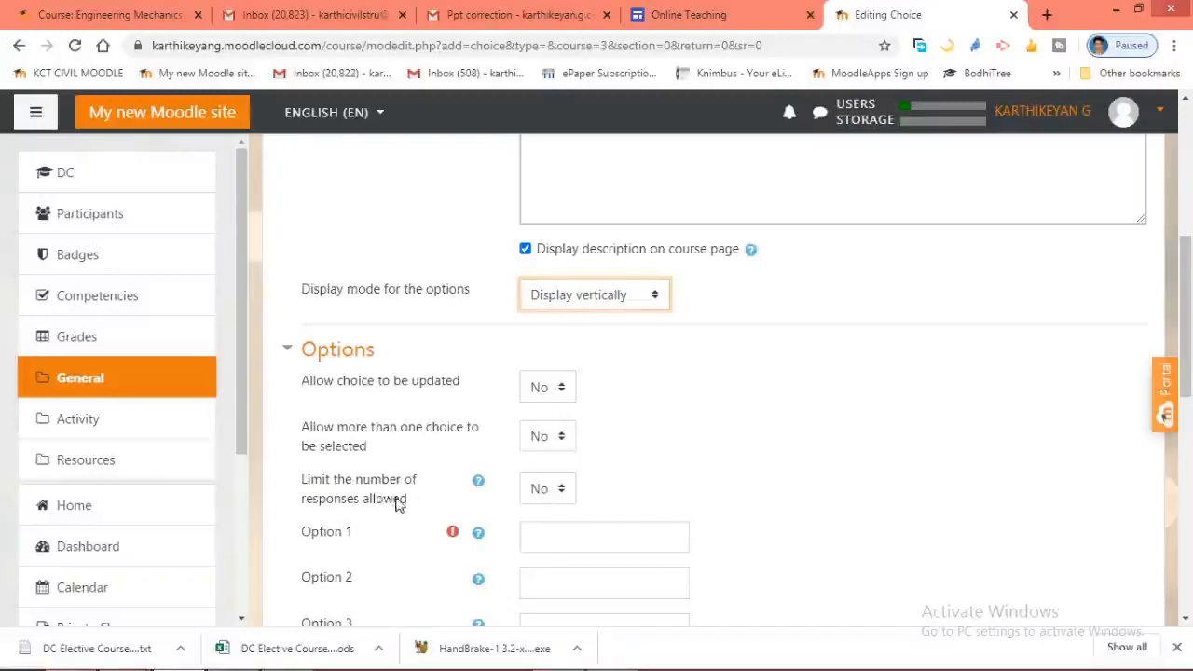
Set the choice to allow more than one choice to be selected
{"action": "scroll", "coordinate": [422, 466], "scroll_direction": "up", "scroll_amount": 4}
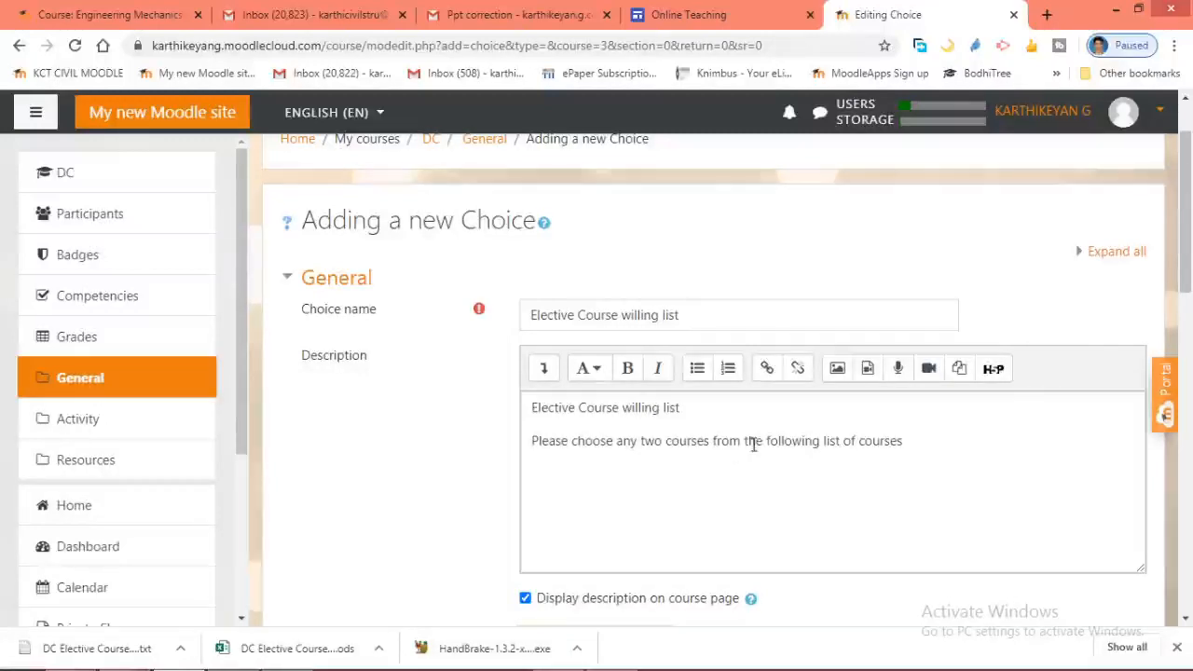
{"action": "scroll", "coordinate": [834, 444], "scroll_direction": "down", "scroll_amount": 5}
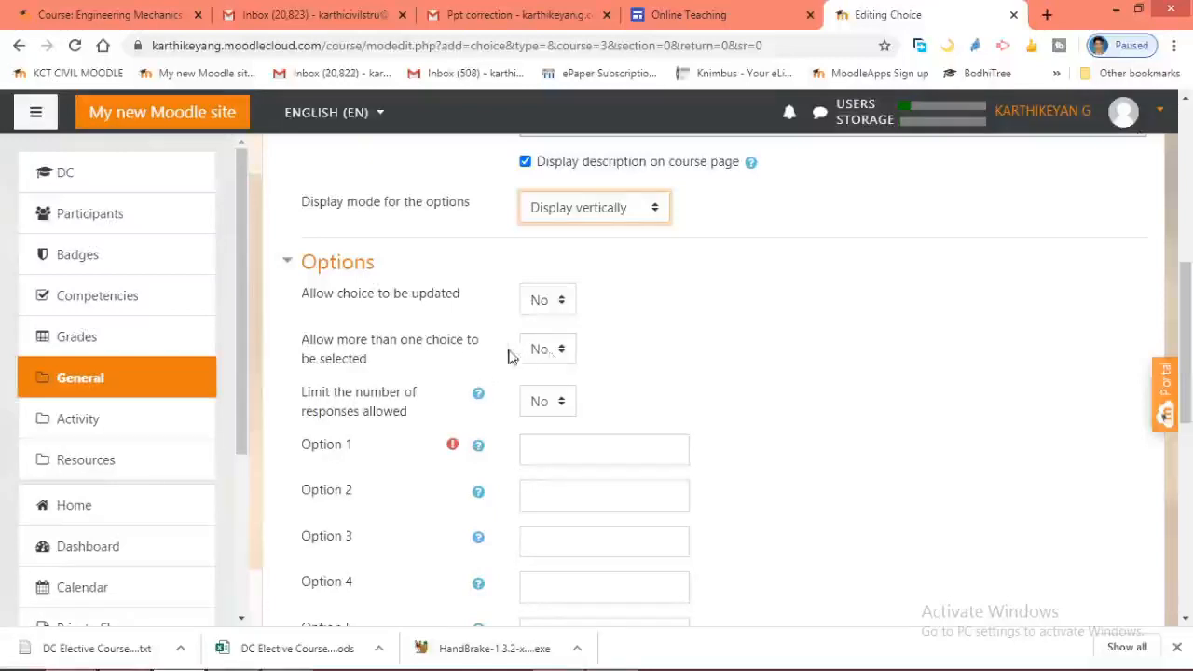
{"action": "left_click", "coordinate": [542, 349]}
{"action": "left_click", "coordinate": [541, 394]}
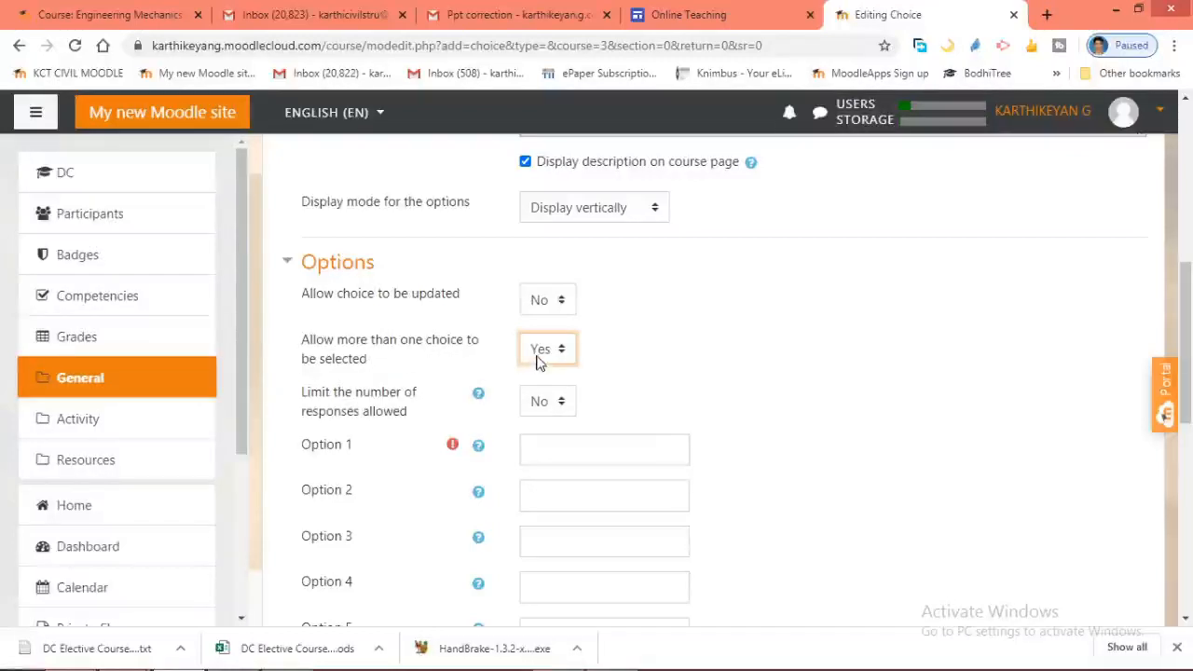
Set the limit on the number of responses allowed to Yes
{"action": "scroll", "coordinate": [539, 366], "scroll_direction": "up", "scroll_amount": 1}
{"action": "scroll", "coordinate": [538, 364], "scroll_direction": "up", "scroll_amount": 4}
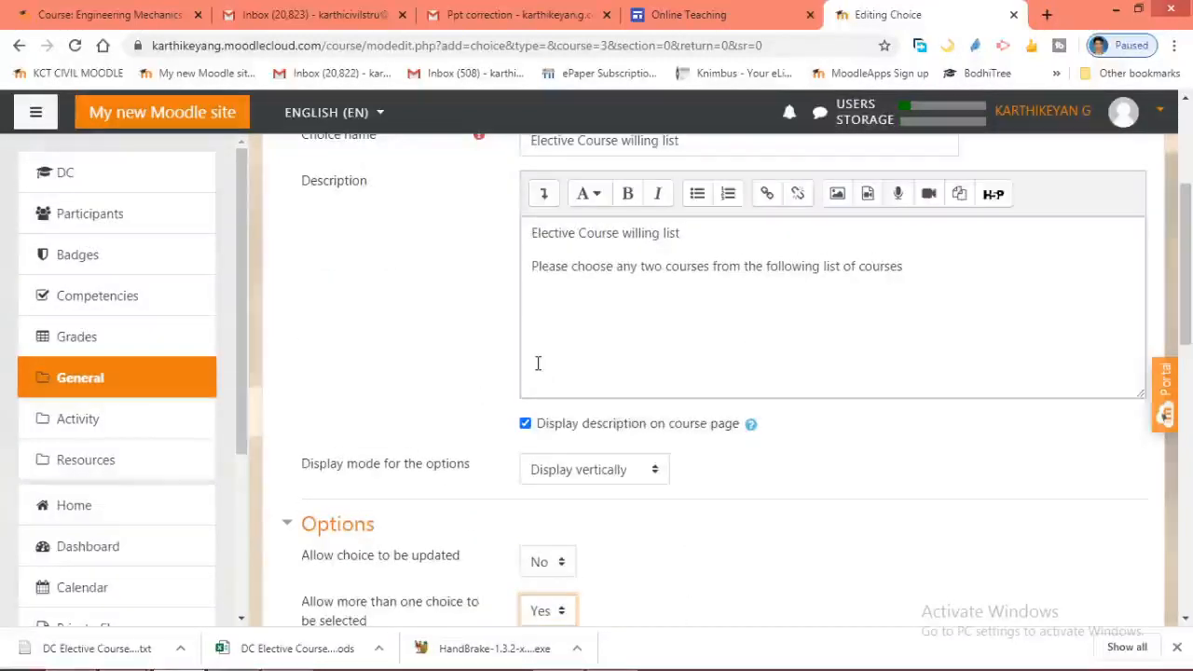
{"action": "scroll", "coordinate": [538, 364], "scroll_direction": "down", "scroll_amount": 4}
{"action": "scroll", "coordinate": [538, 368], "scroll_direction": "down", "scroll_amount": 2}
{"action": "scroll", "coordinate": [541, 373], "scroll_direction": "up", "scroll_amount": 4}
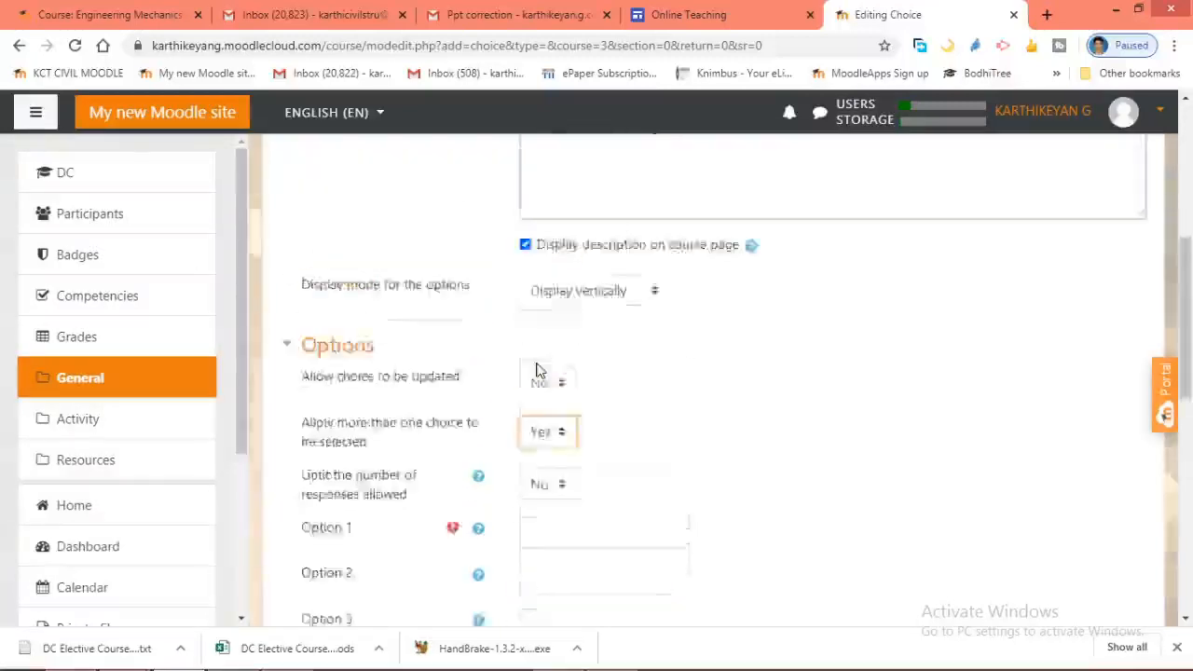
{"action": "scroll", "coordinate": [534, 373], "scroll_direction": "down", "scroll_amount": 2}
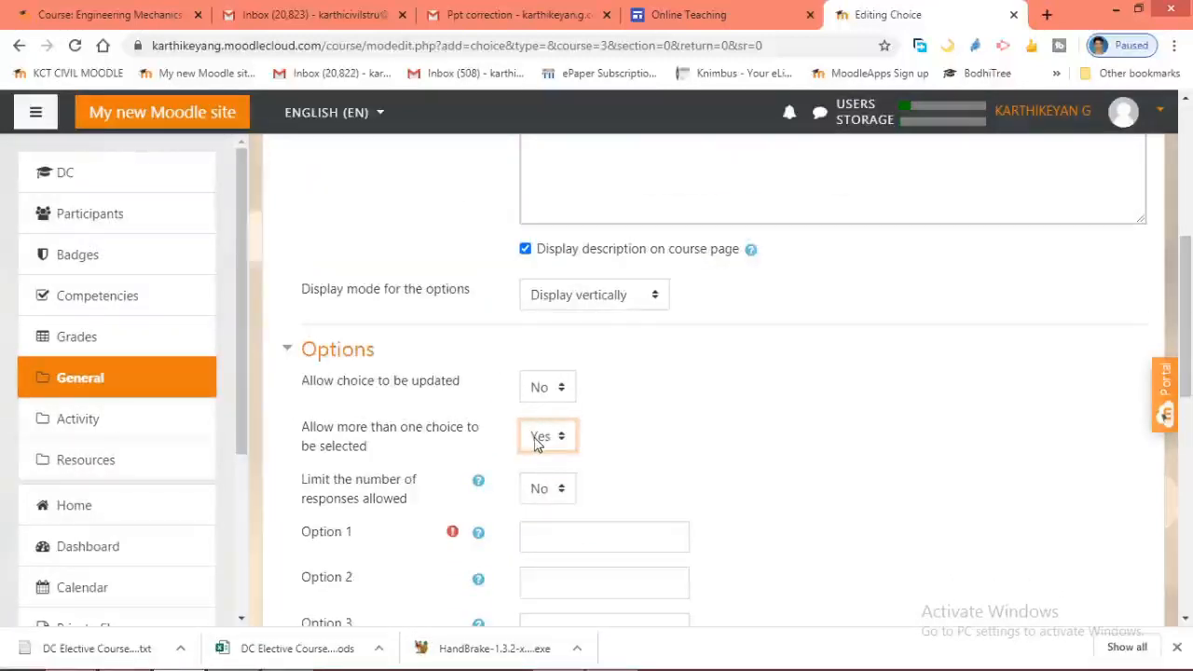
{"action": "scroll", "coordinate": [392, 490], "scroll_direction": "down", "scroll_amount": 2}
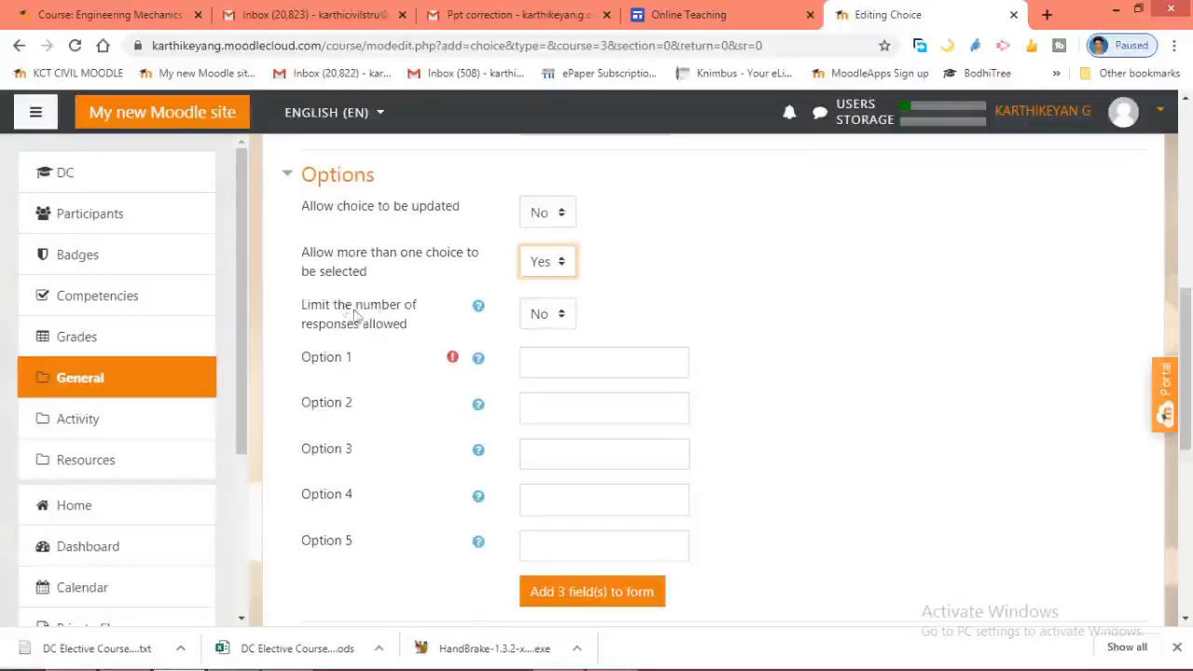
{"action": "left_click", "coordinate": [534, 315]}
{"action": "left_click", "coordinate": [538, 358]}
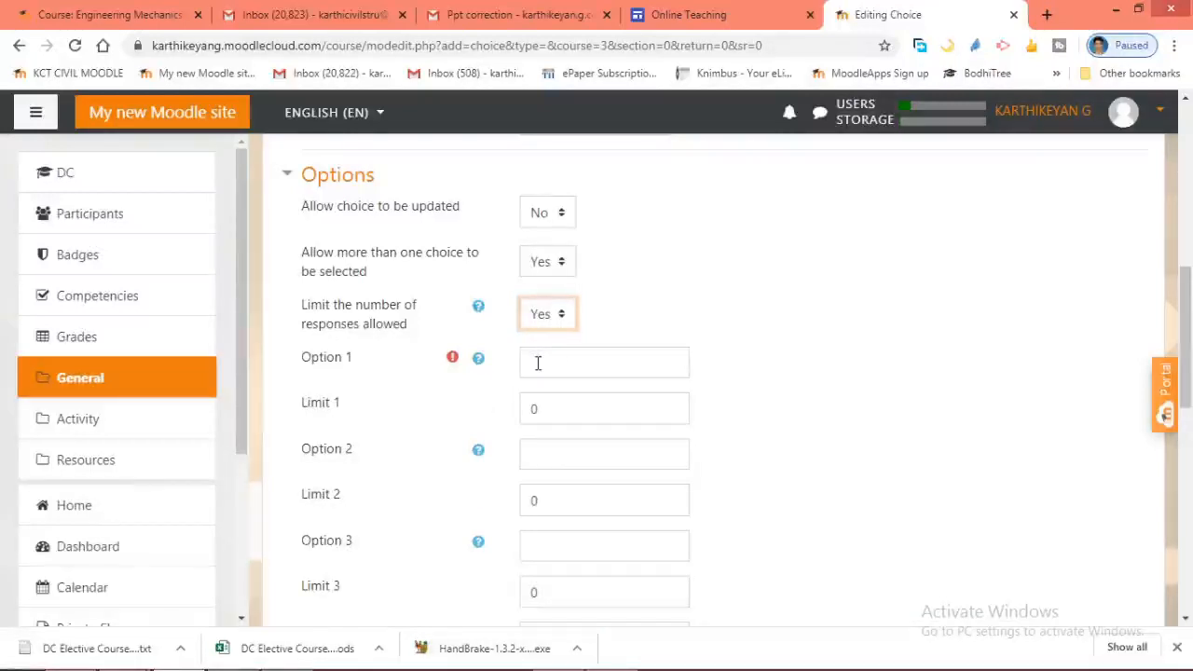
Fill the five options with the courses Concrete Technology, Bridge Structures, Ground Improvement, Environmental Impact and Prefabricated Structures, each with a limit of 2
{"action": "left_click", "coordinate": [554, 370]}
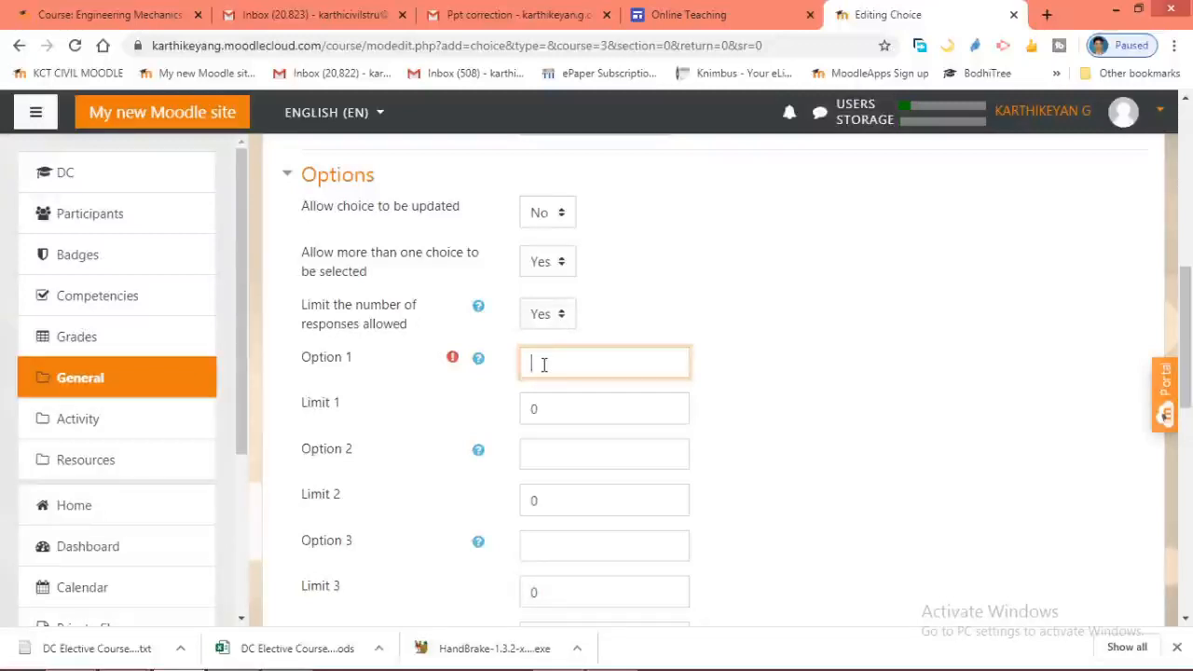
{"action": "type", "text": "Concrete Technology"}
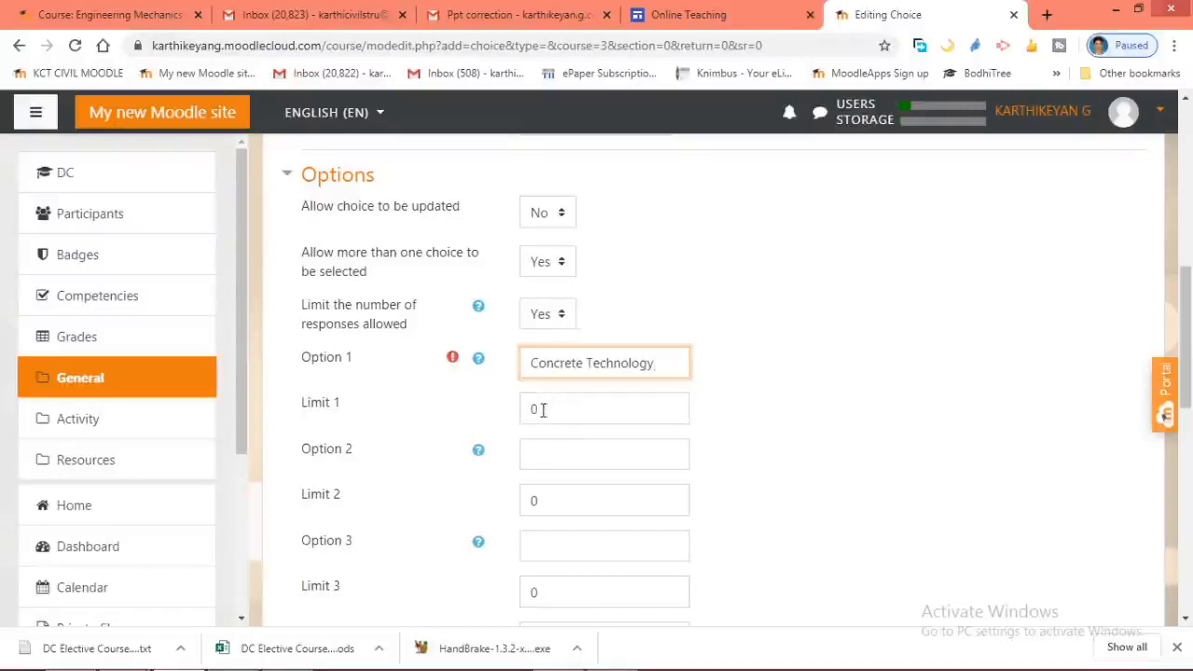
{"action": "key", "text": "Tab"}
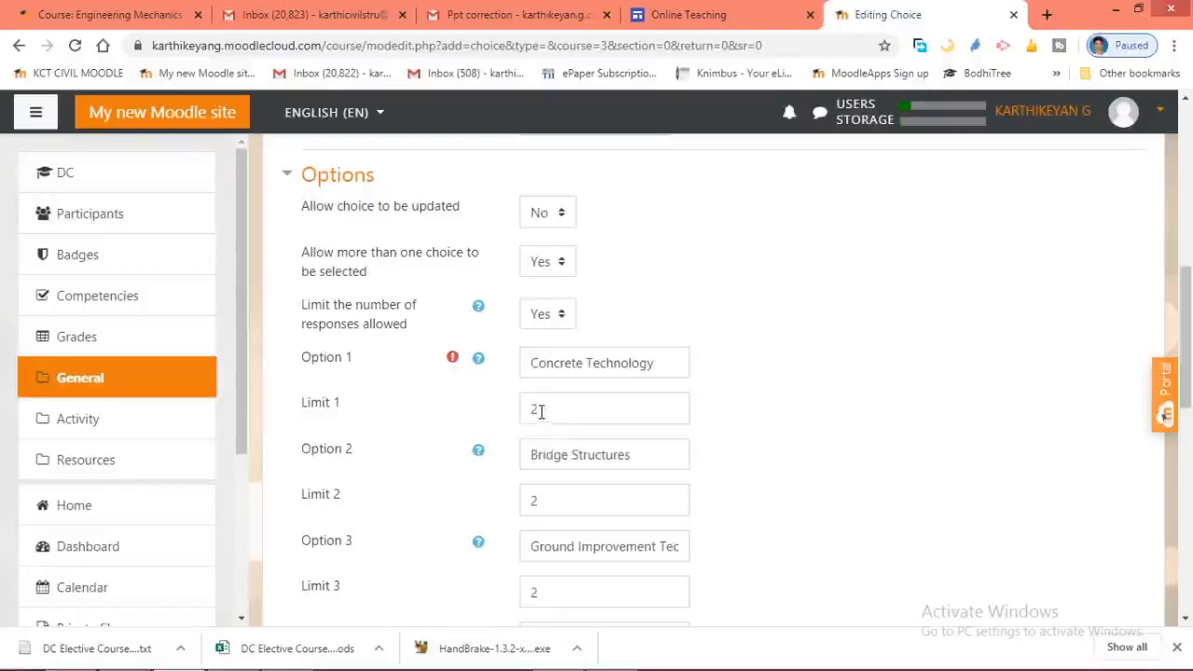
{"action": "scroll", "coordinate": [382, 349], "scroll_direction": "down", "scroll_amount": 1}
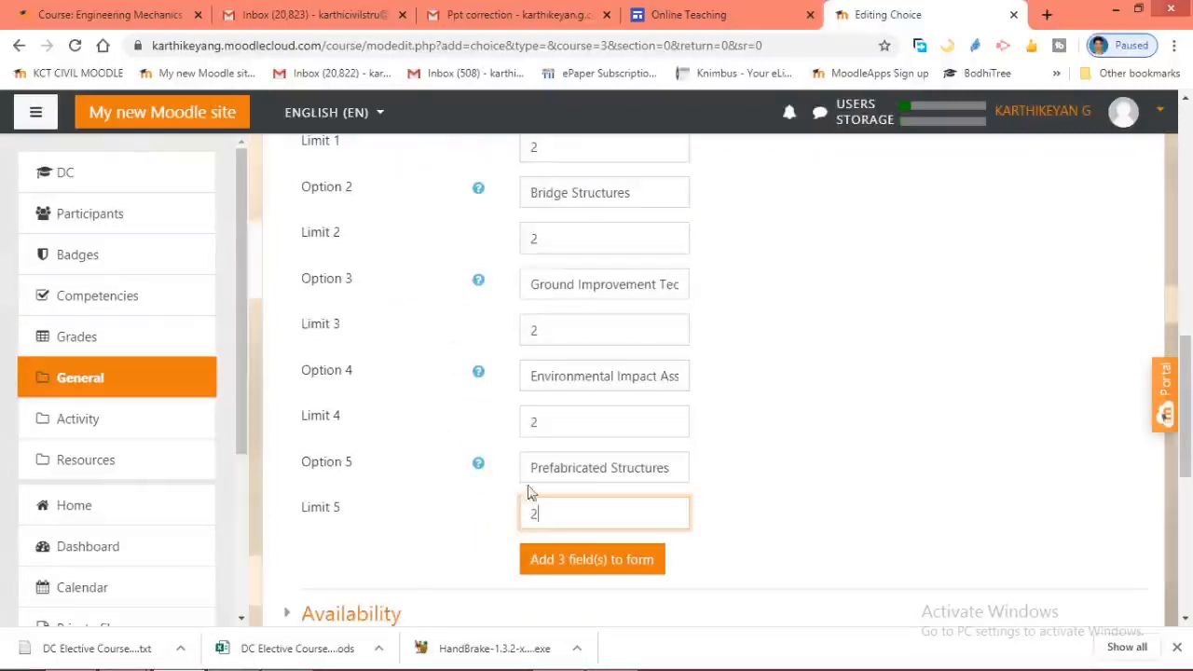
{"action": "scroll", "coordinate": [531, 466], "scroll_direction": "up", "scroll_amount": 2}
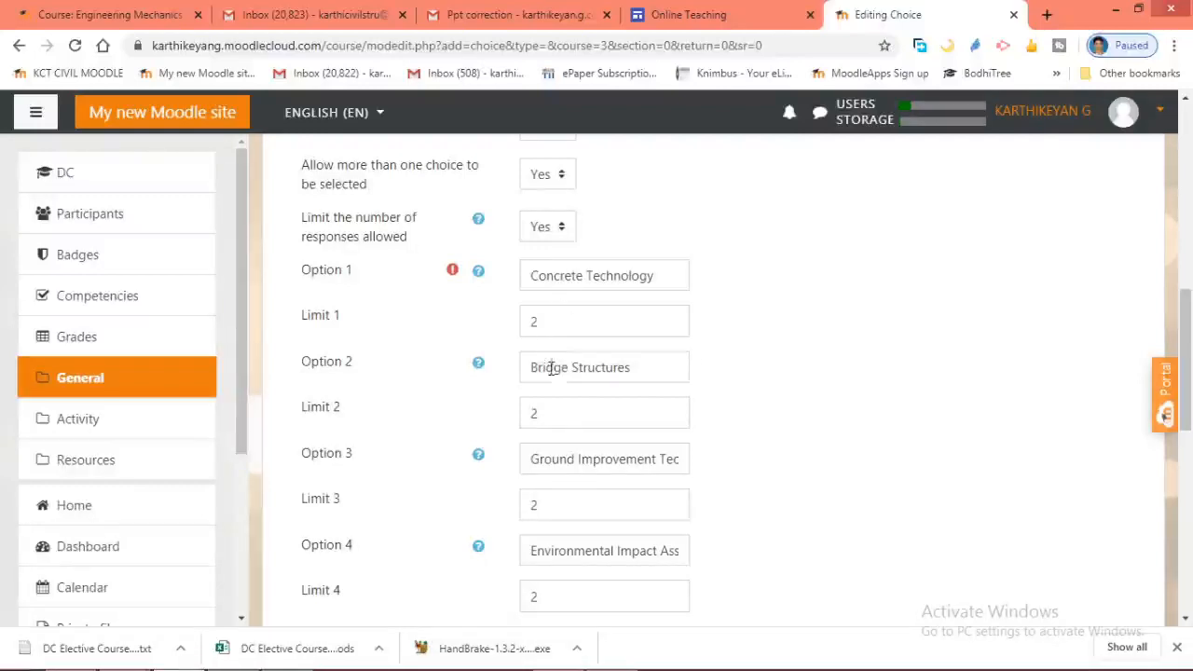
{"action": "scroll", "coordinate": [551, 383], "scroll_direction": "down", "scroll_amount": 2}
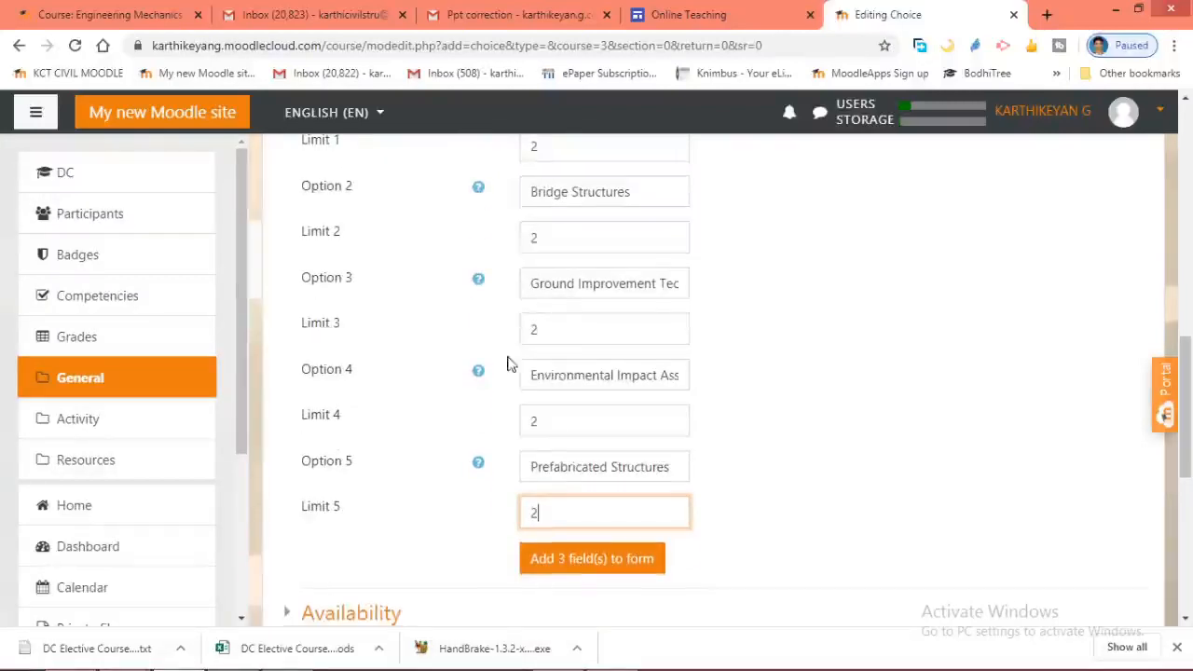
Add three more option fields to the choice and fill option 6 with the Construction Safety course, with a limit of 2
{"action": "scroll", "coordinate": [518, 373], "scroll_direction": "down", "scroll_amount": 1}
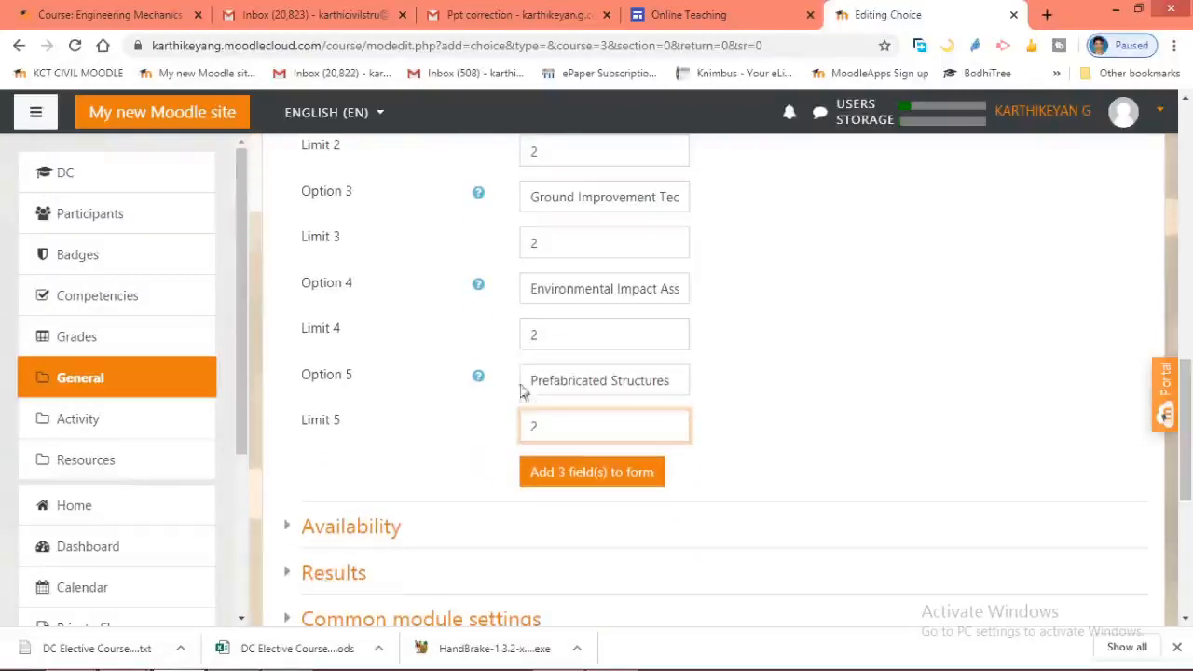
{"action": "left_click", "coordinate": [600, 475]}
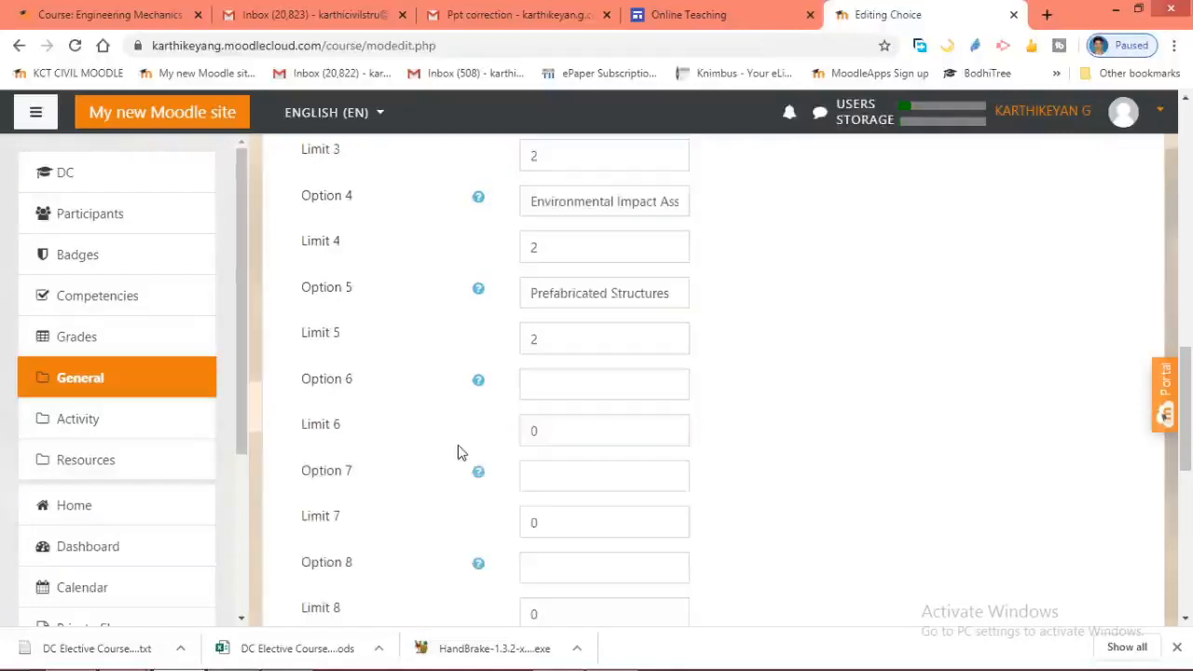
{"action": "scroll", "coordinate": [406, 403], "scroll_direction": "down", "scroll_amount": 1}
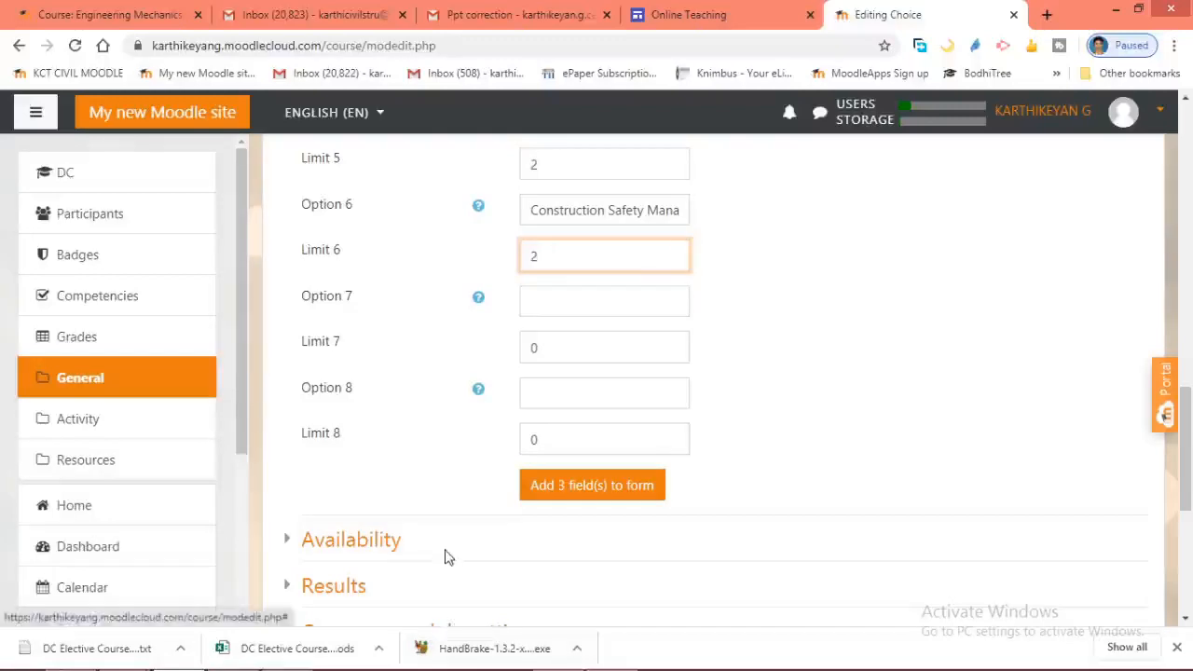
{"action": "scroll", "coordinate": [367, 421], "scroll_direction": "up", "scroll_amount": 1}
{"action": "scroll", "coordinate": [425, 427], "scroll_direction": "down", "scroll_amount": 2}
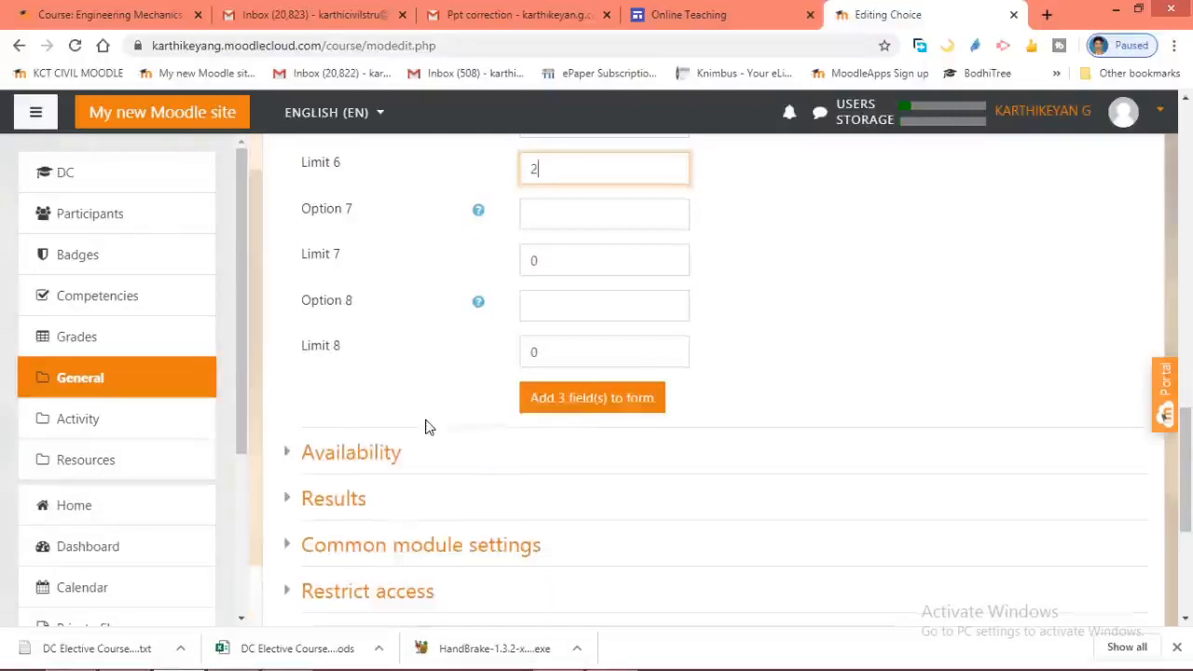
Enable both the start and end dates for responses, and set the end date to 25 May 2020
{"action": "left_click", "coordinate": [322, 461]}
{"action": "scroll", "coordinate": [354, 459], "scroll_direction": "down", "scroll_amount": 2}
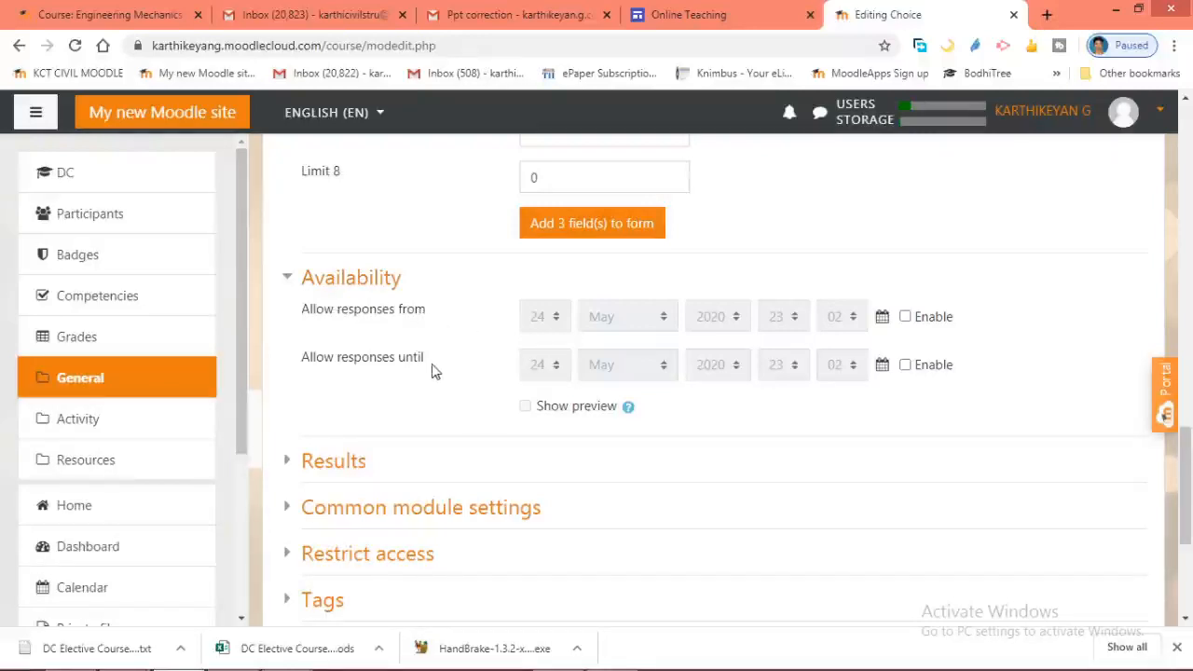
{"action": "left_click", "coordinate": [904, 318]}
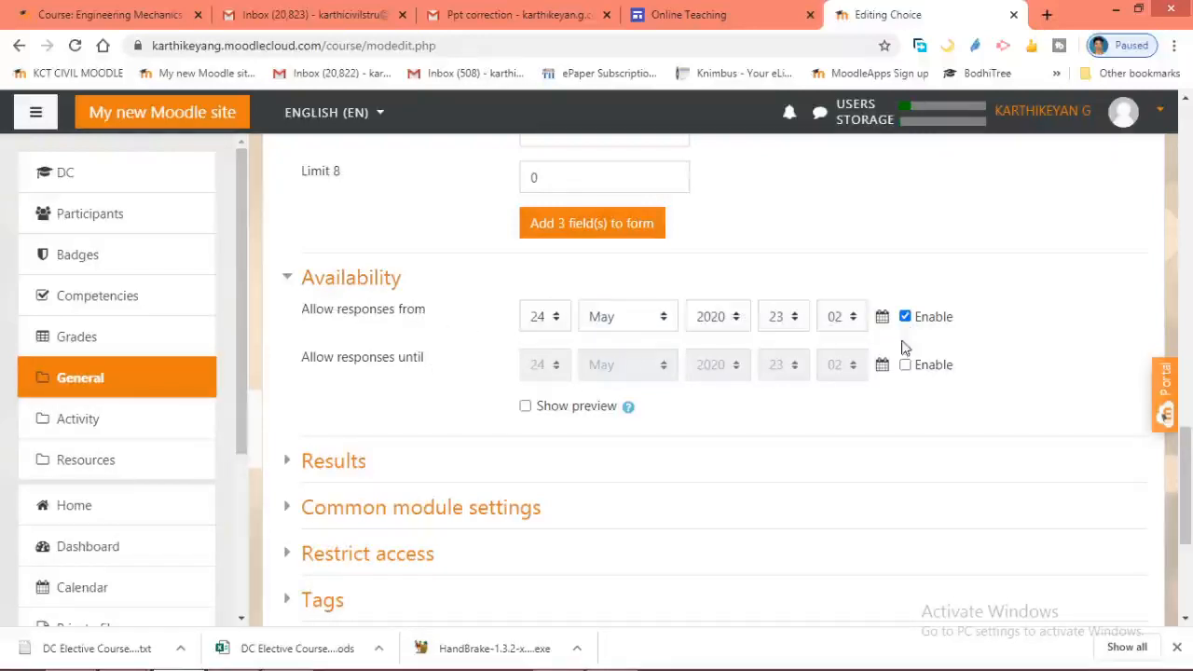
{"action": "left_click", "coordinate": [904, 366]}
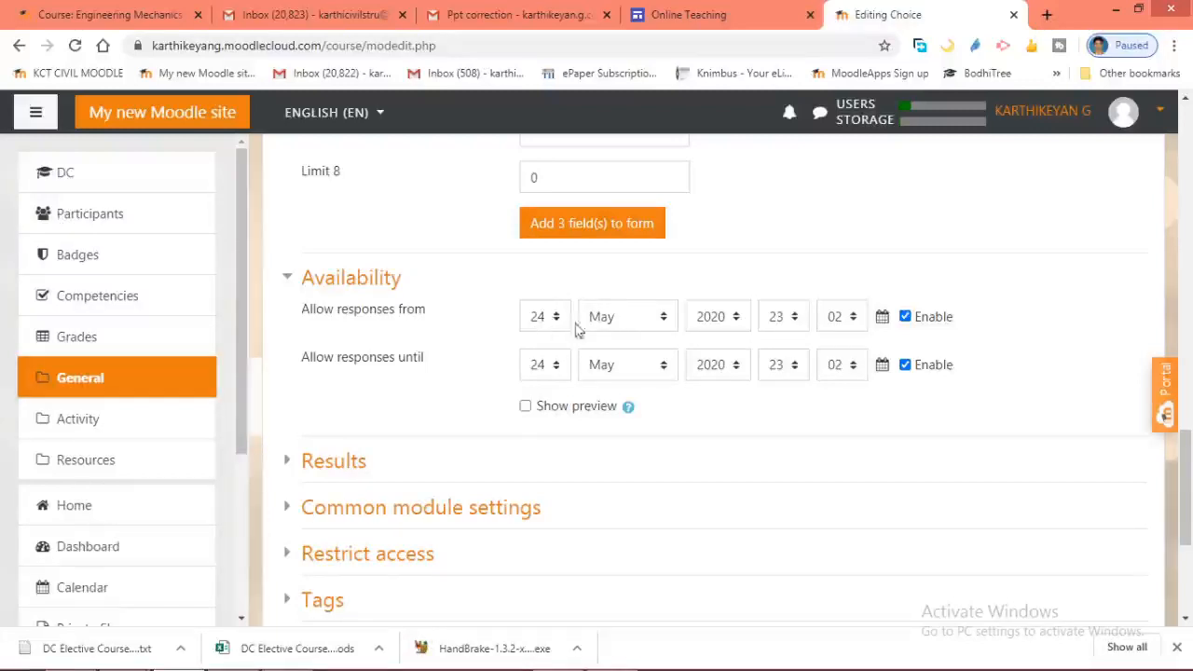
{"action": "left_click", "coordinate": [557, 368]}
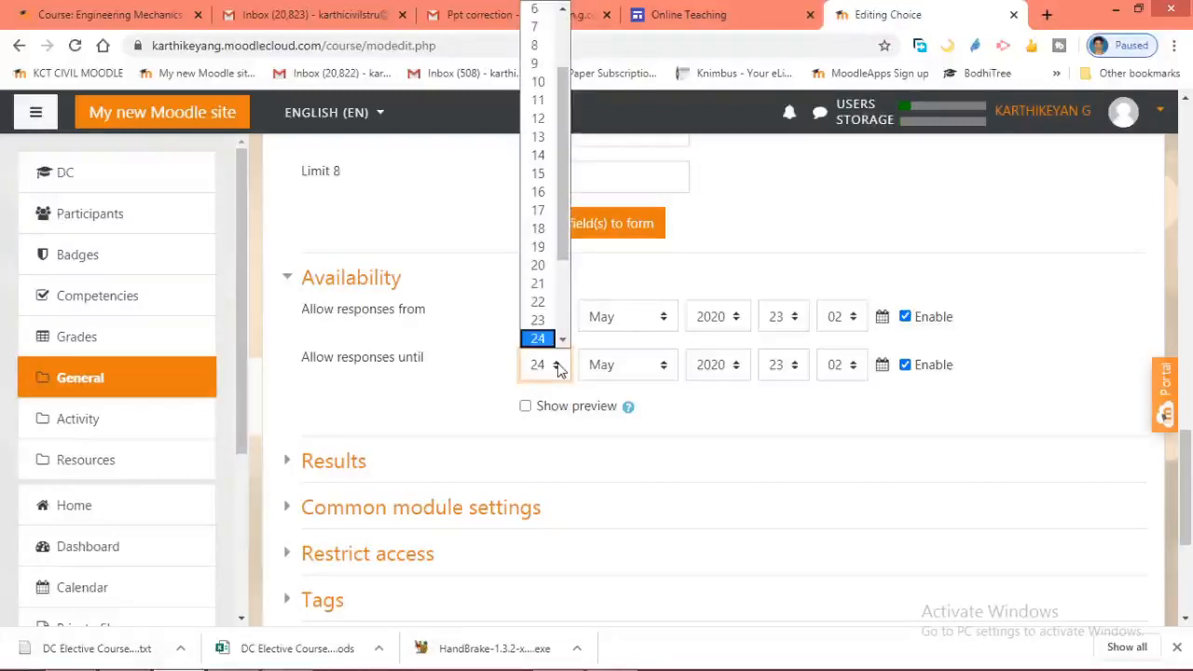
{"action": "left_click", "coordinate": [541, 339]}
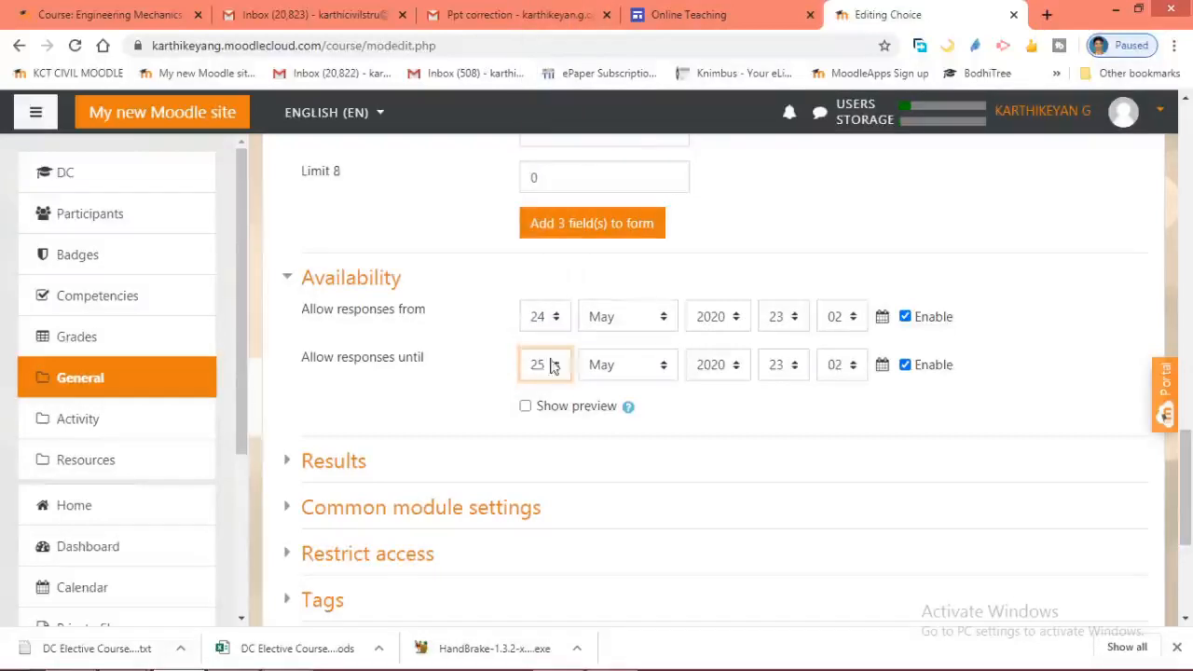
Enable the preview of the choice's options in the availability settings and collapse that section
{"action": "scroll", "coordinate": [652, 327], "scroll_direction": "down", "scroll_amount": 1}
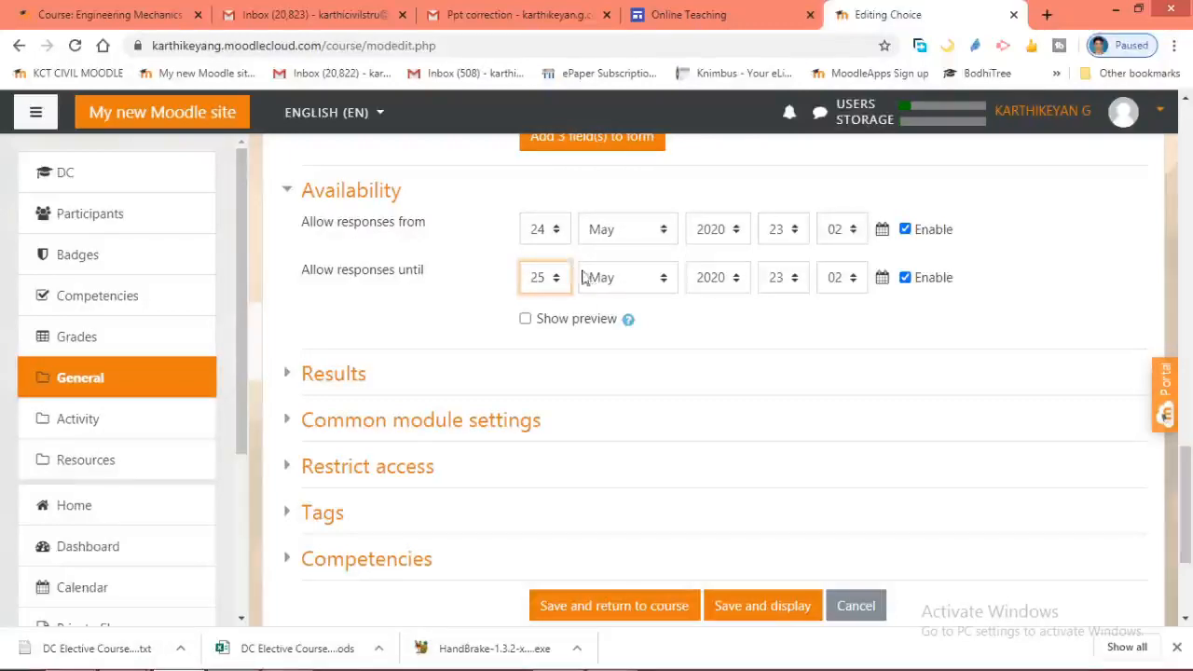
{"action": "left_click", "coordinate": [526, 318]}
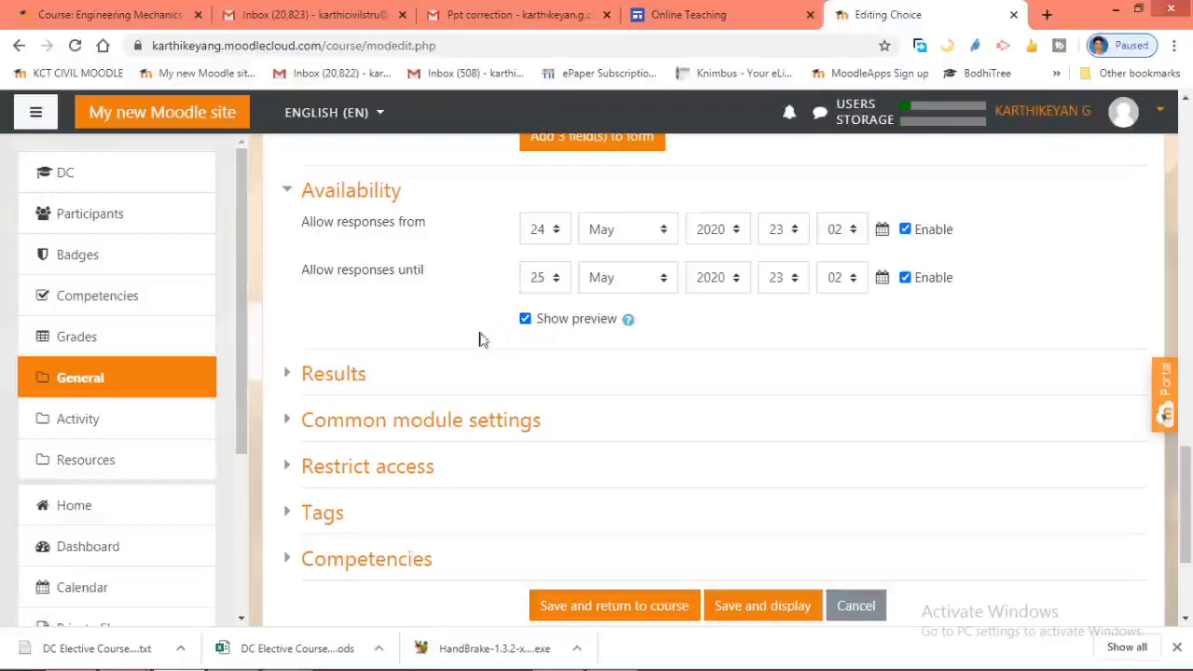
{"action": "left_click", "coordinate": [284, 193]}
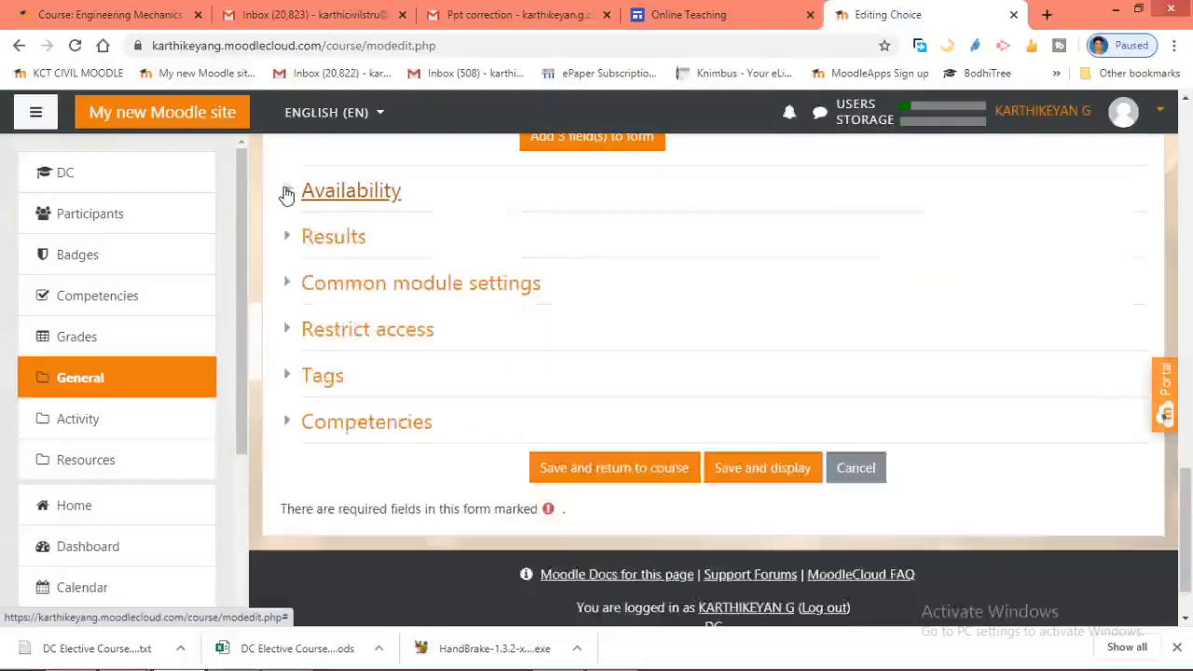
Review the options for publishing results alongside the response dates, keeping Do not publish results to students
{"action": "left_click", "coordinate": [320, 241]}
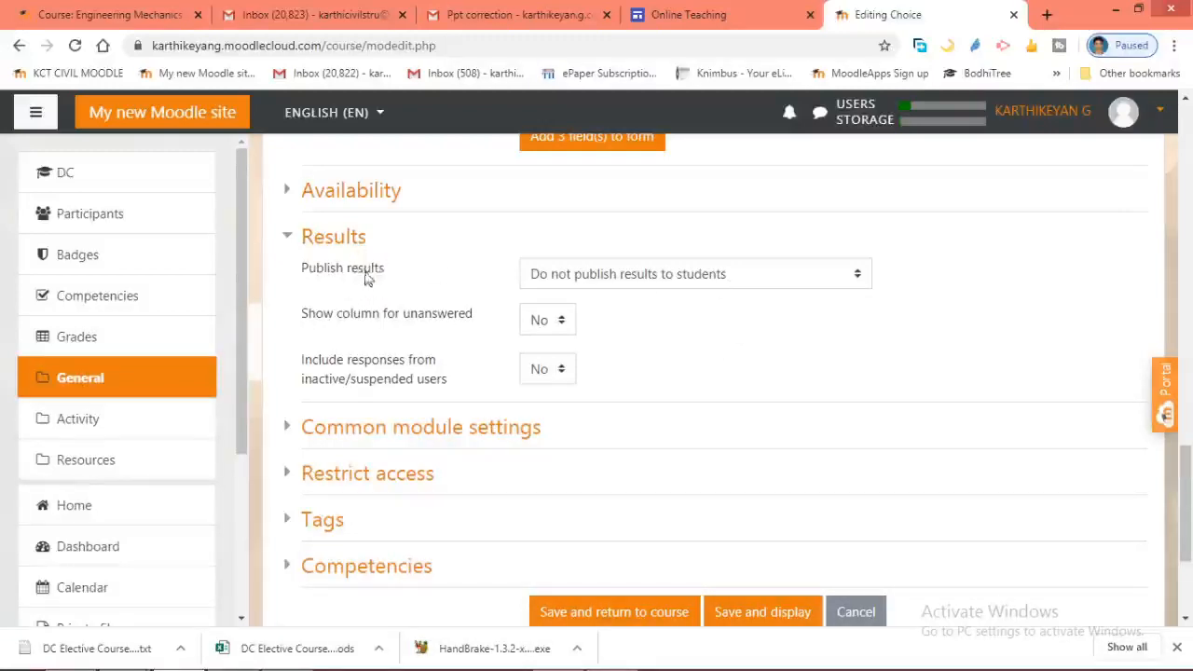
{"action": "left_click", "coordinate": [630, 280]}
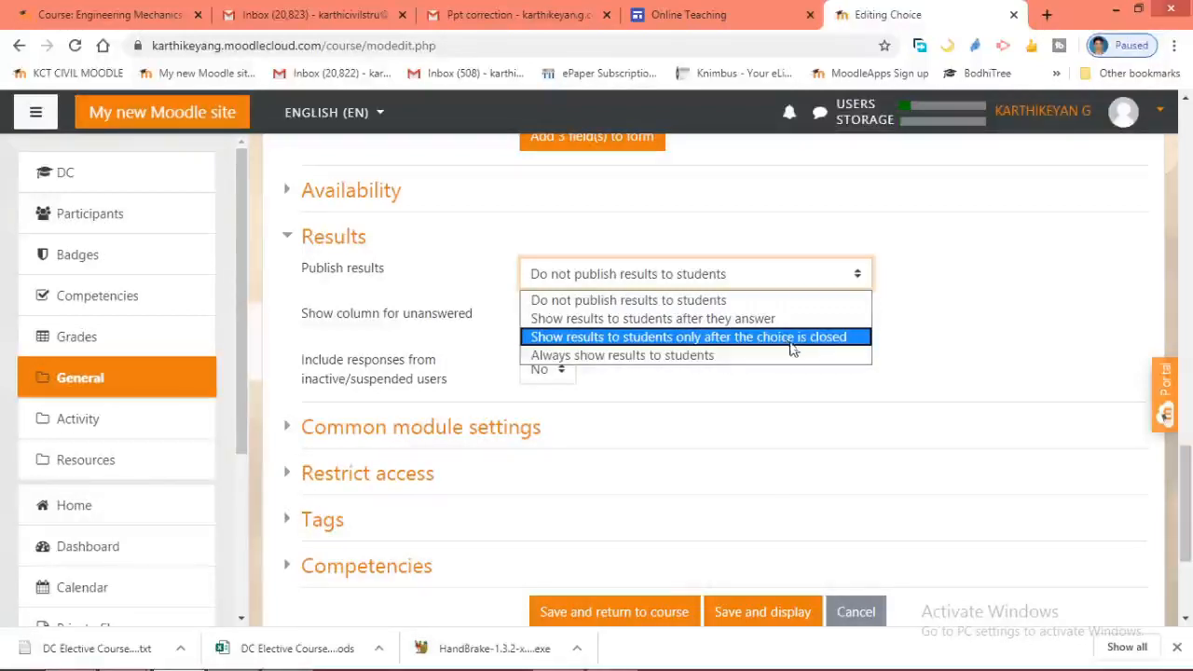
{"action": "left_click", "coordinate": [804, 300]}
{"action": "scroll", "coordinate": [762, 261], "scroll_direction": "up", "scroll_amount": 2}
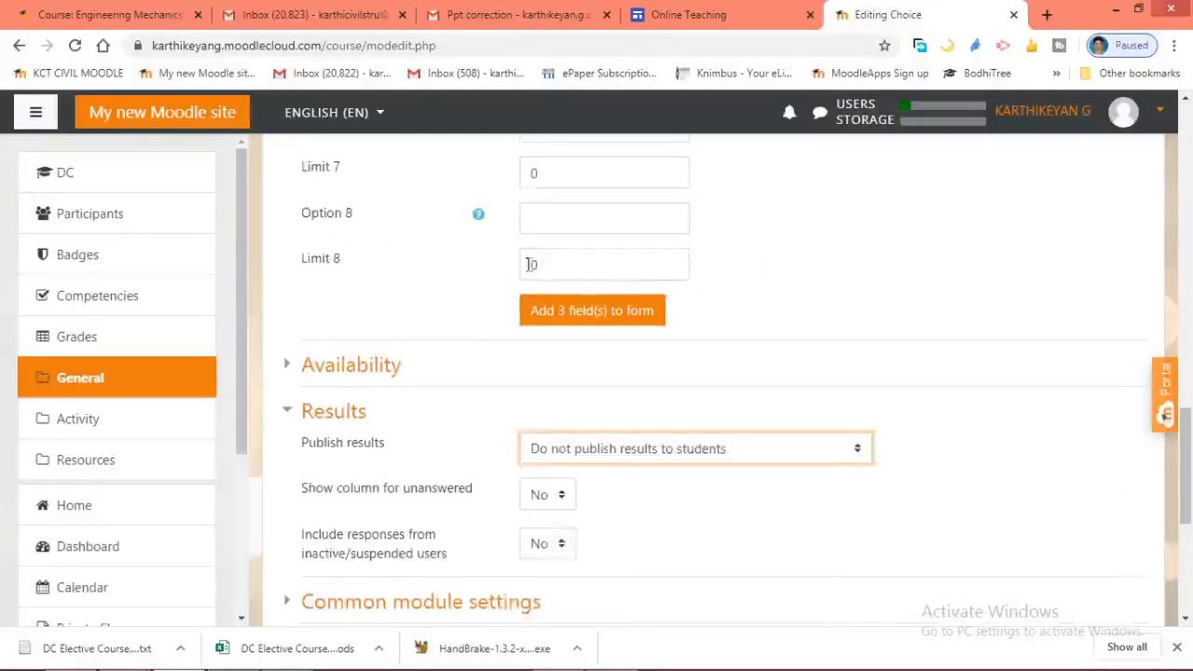
{"action": "left_click", "coordinate": [387, 365]}
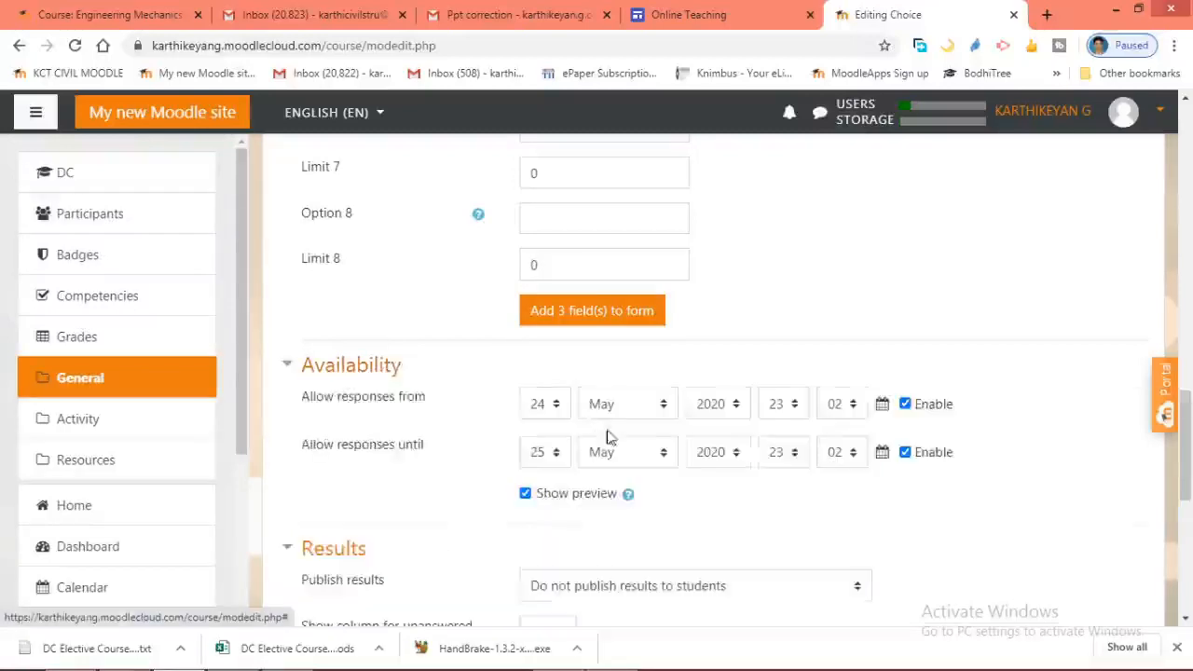
{"action": "scroll", "coordinate": [615, 434], "scroll_direction": "down", "scroll_amount": 1}
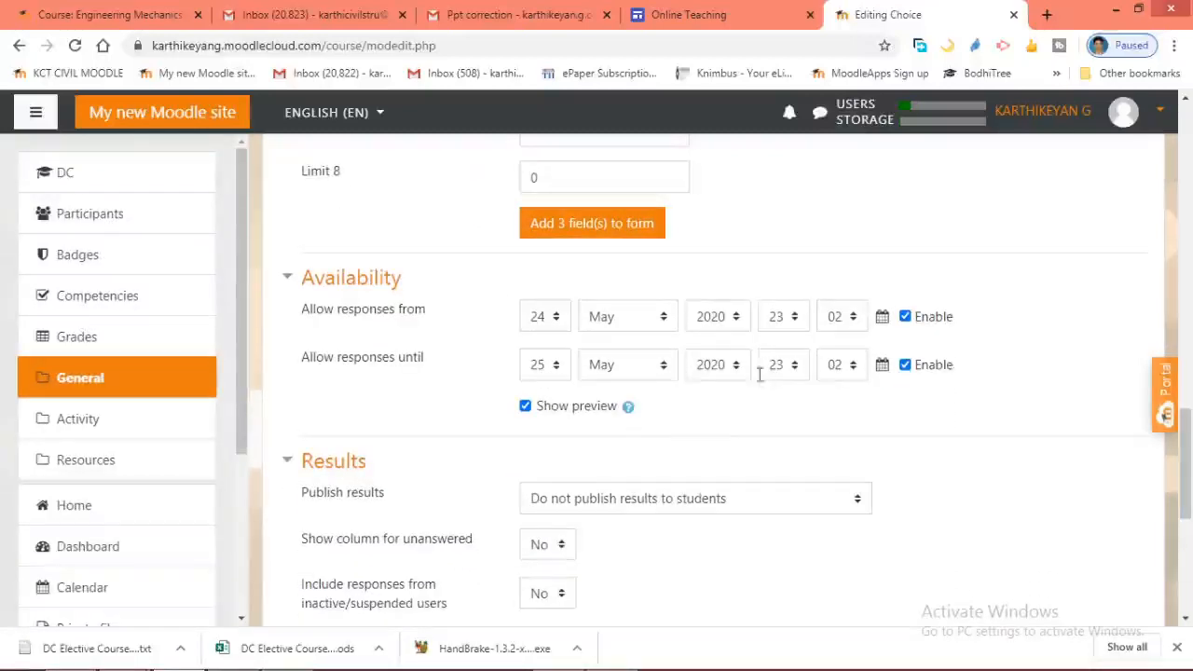
{"action": "left_click", "coordinate": [685, 503]}
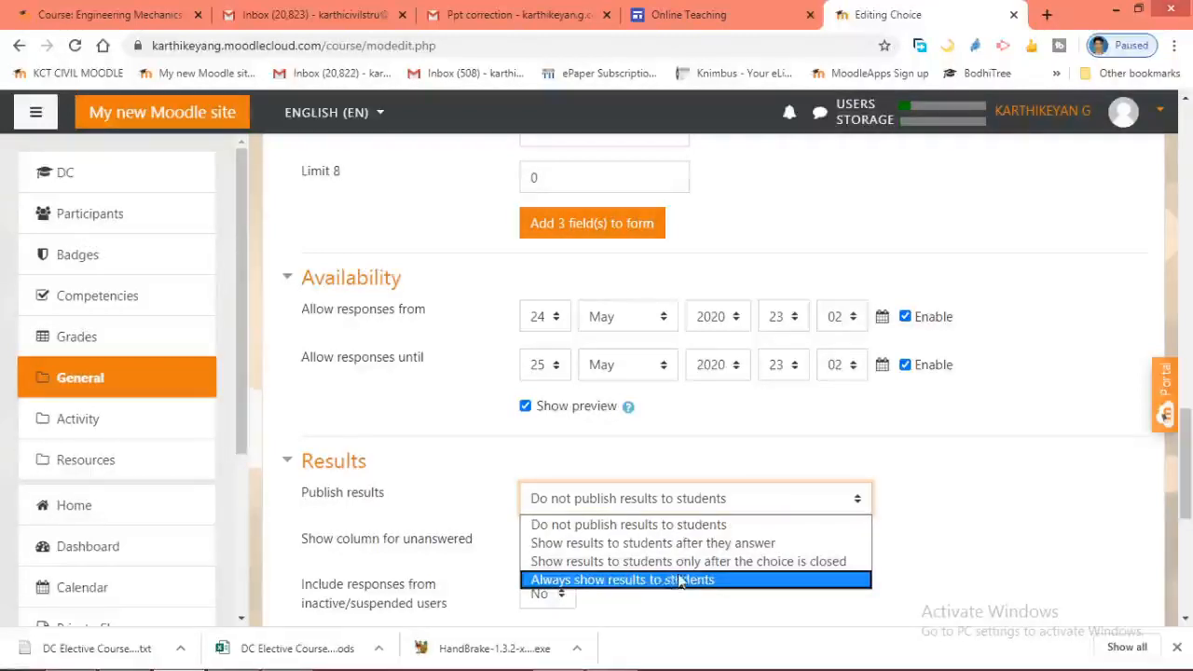
{"action": "left_click", "coordinate": [674, 495]}
{"action": "scroll", "coordinate": [528, 436], "scroll_direction": "down", "scroll_amount": 1}
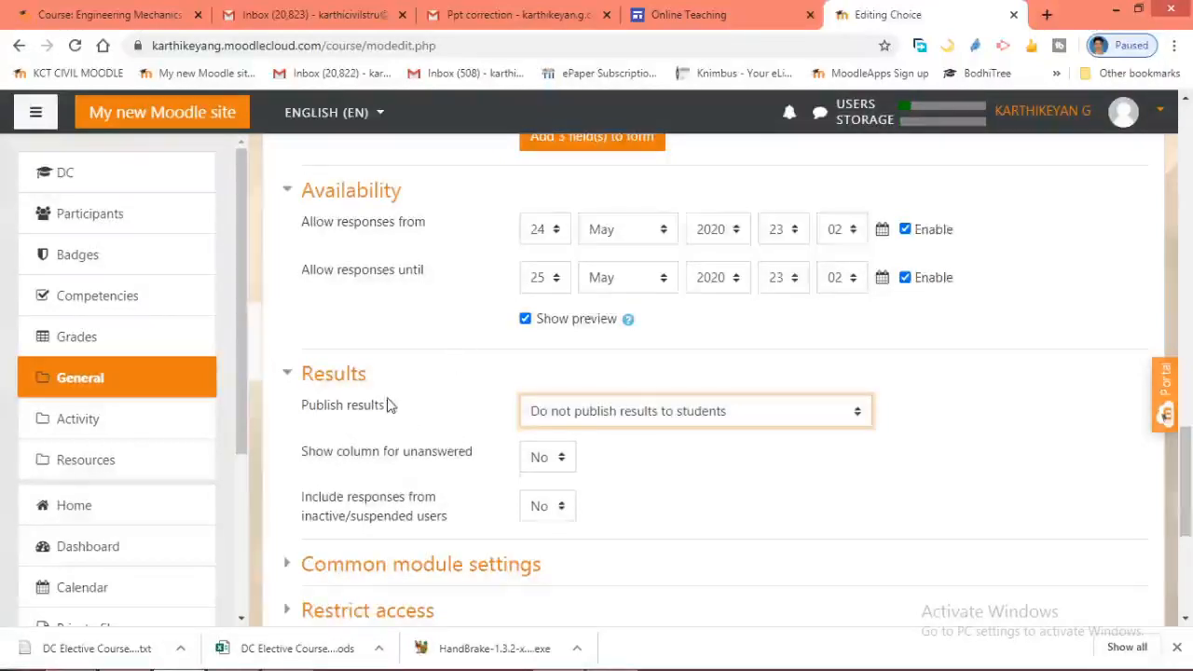
Set both showing a column for unanswered and including responses from inactive/suspended users to Yes
{"action": "scroll", "coordinate": [389, 404], "scroll_direction": "down", "scroll_amount": 2}
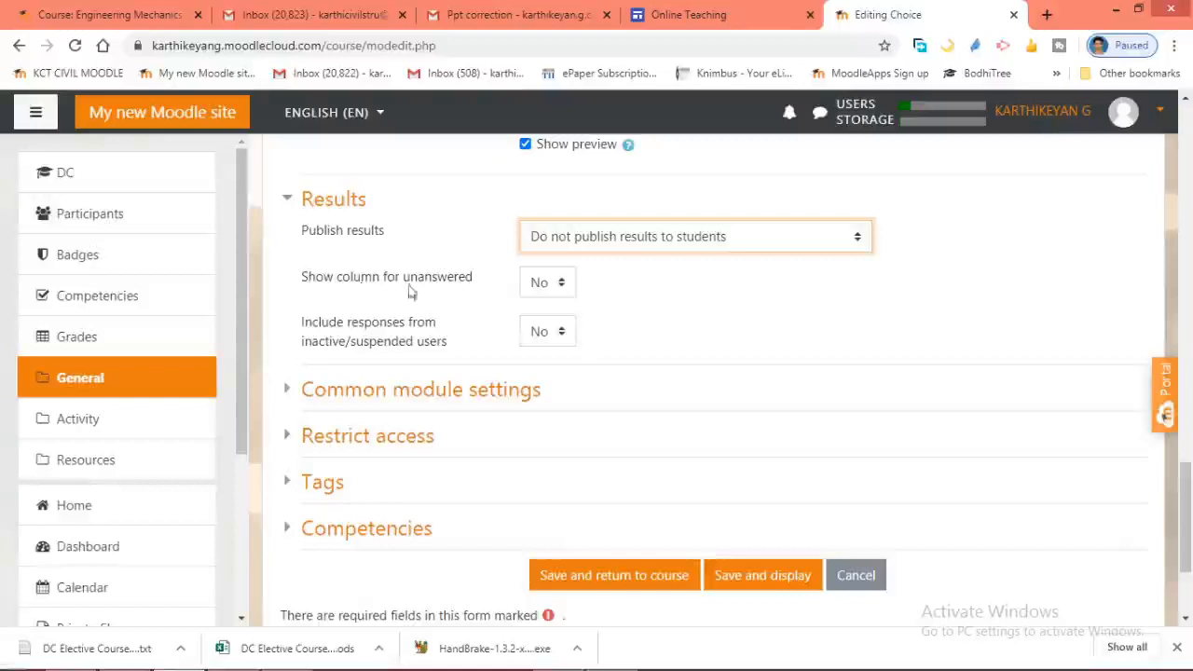
{"action": "left_click", "coordinate": [543, 286]}
{"action": "left_click", "coordinate": [546, 328]}
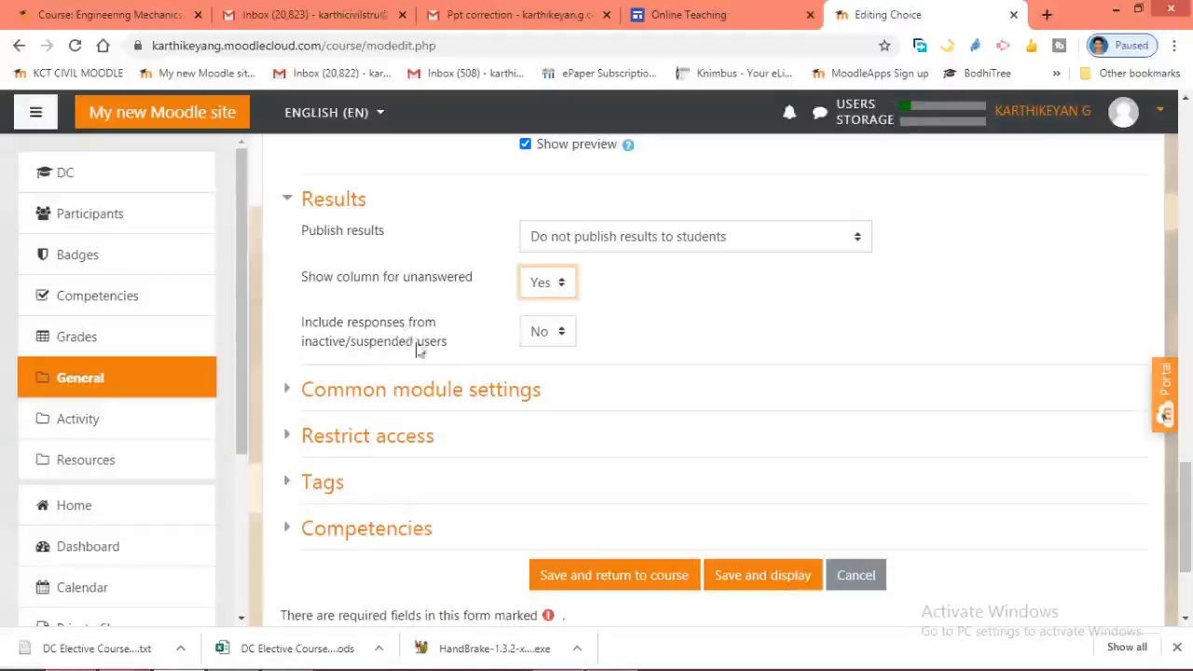
{"action": "left_click", "coordinate": [546, 332]}
{"action": "left_click", "coordinate": [540, 376]}
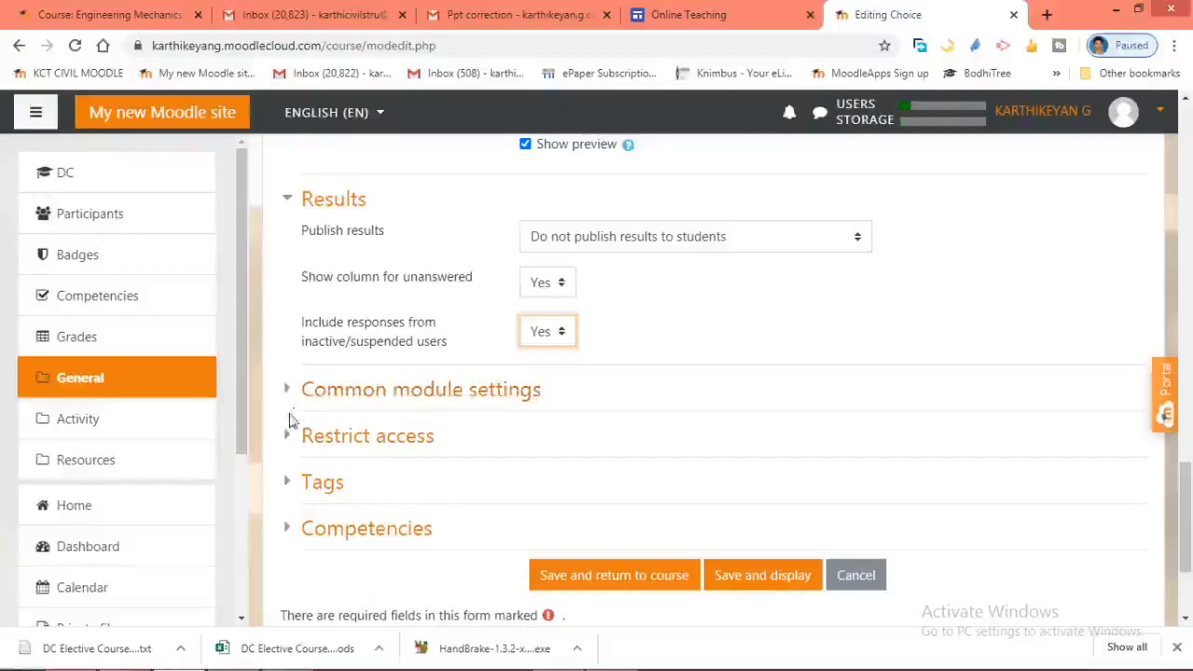
Review the common module settings, keeping availability at Show on course page and group mode at No groups
{"action": "left_click", "coordinate": [378, 401]}
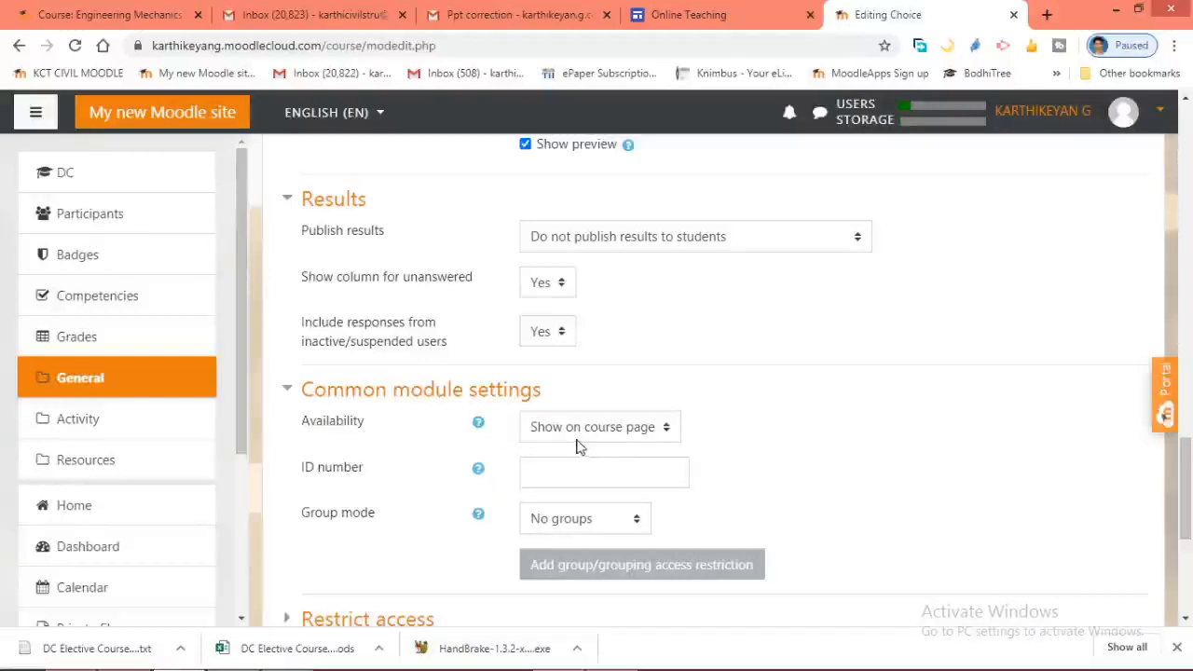
{"action": "left_click", "coordinate": [620, 439]}
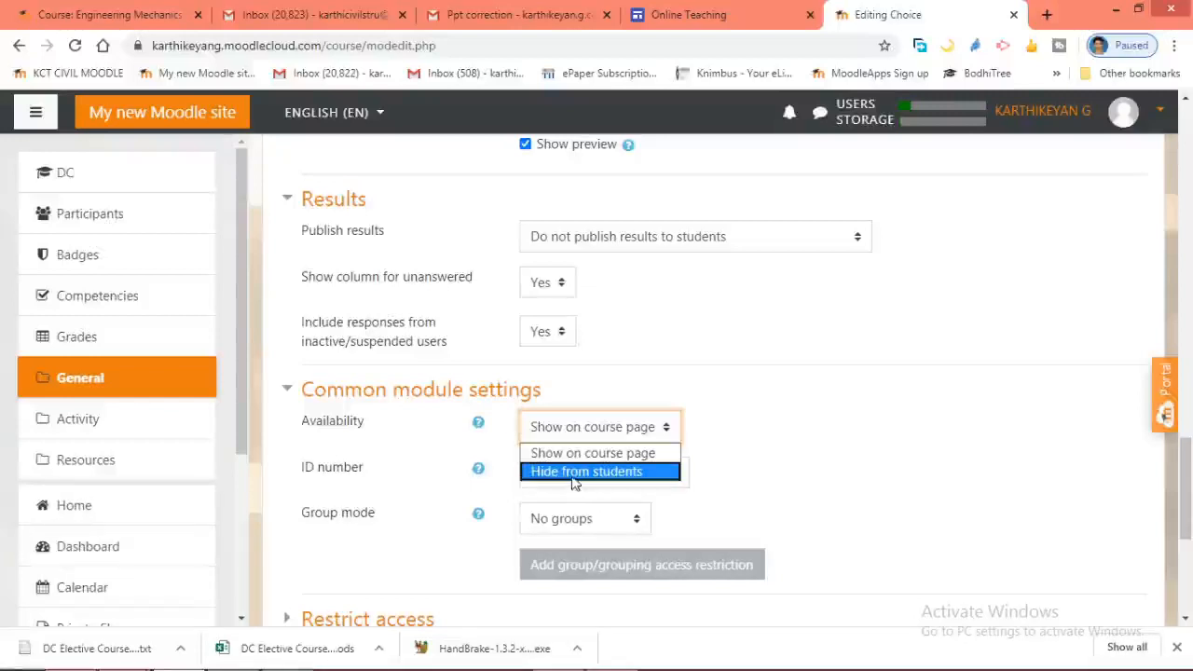
{"action": "left_click", "coordinate": [583, 453]}
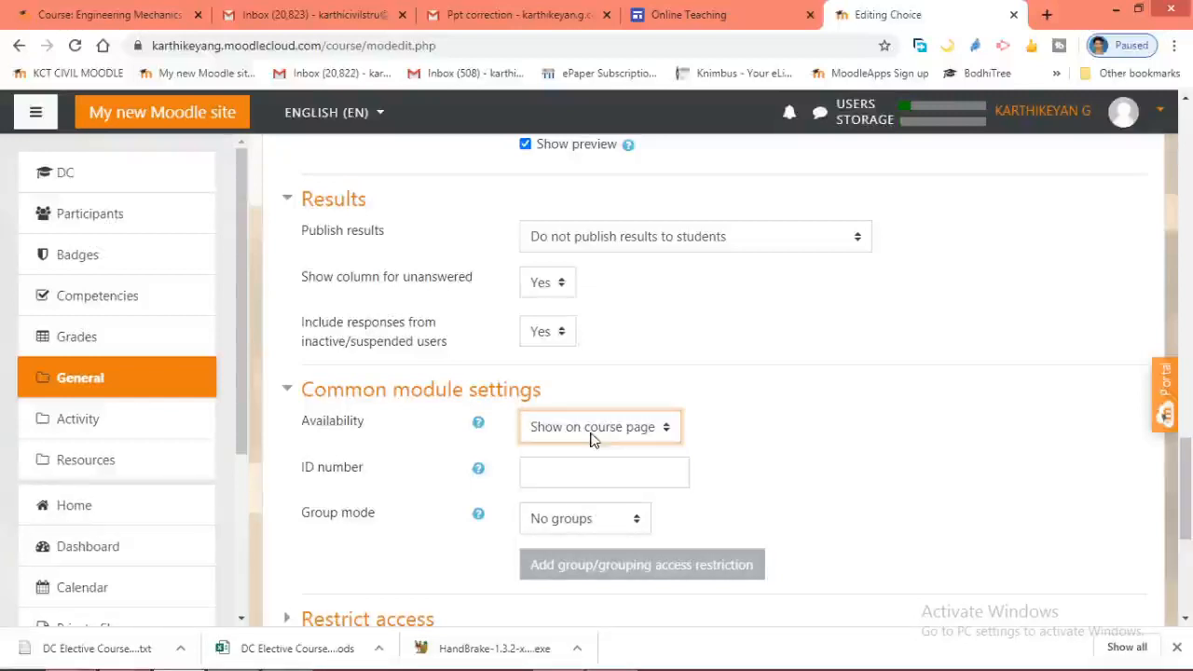
{"action": "left_click", "coordinate": [563, 525]}
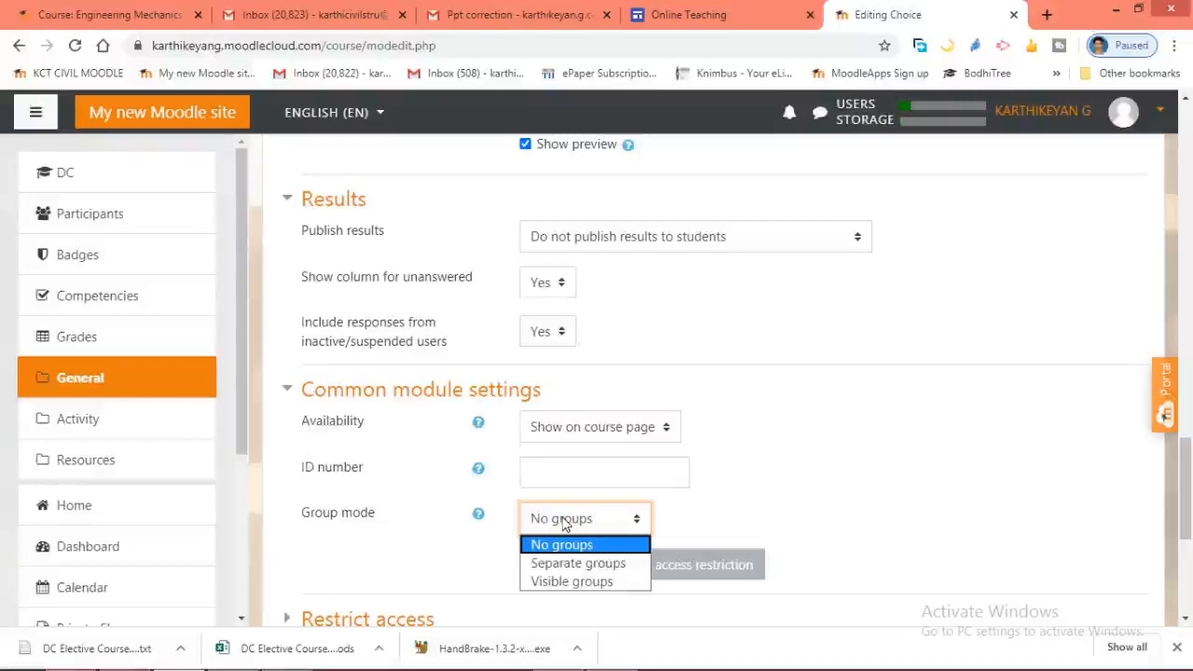
{"action": "left_click", "coordinate": [563, 524]}
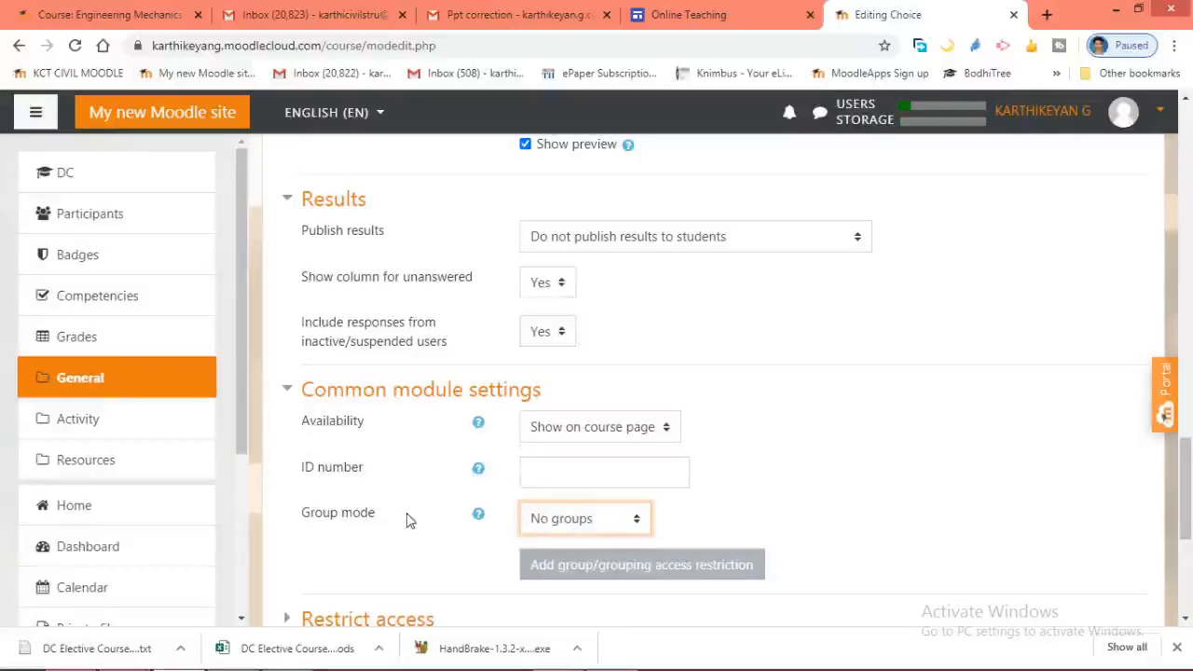
Try a group access restriction, look through its group choices, and remove the restriction again
{"action": "scroll", "coordinate": [392, 504], "scroll_direction": "down", "scroll_amount": 2}
{"action": "left_click", "coordinate": [365, 450]}
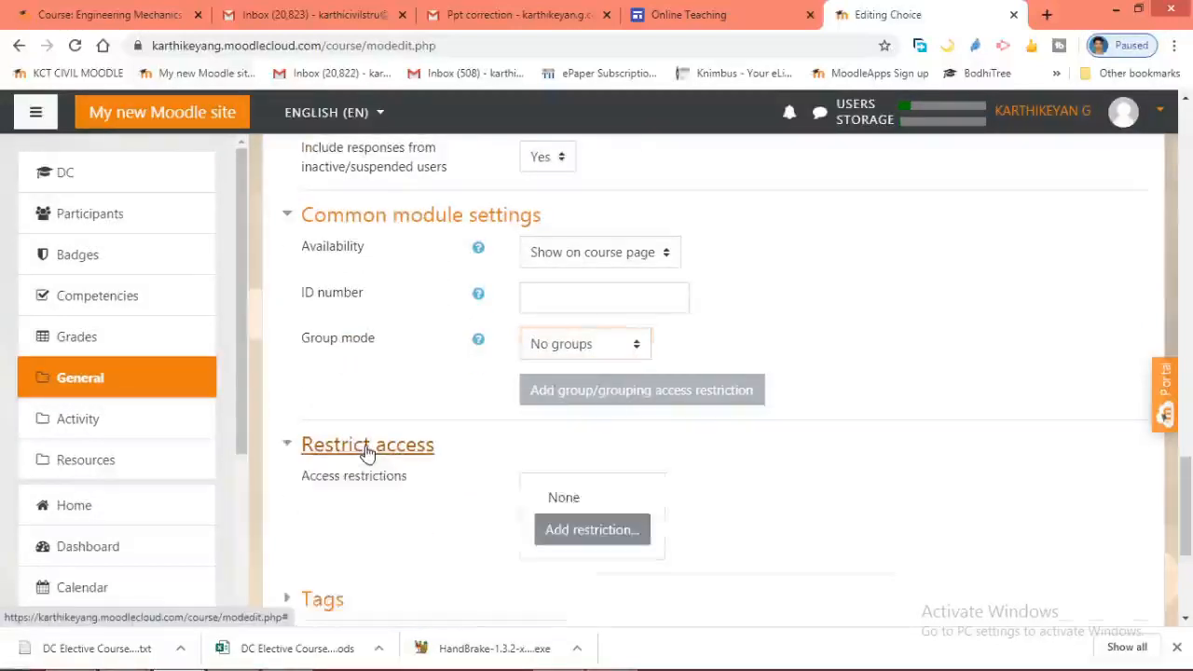
{"action": "left_click", "coordinate": [639, 539]}
{"action": "left_click", "coordinate": [506, 345]}
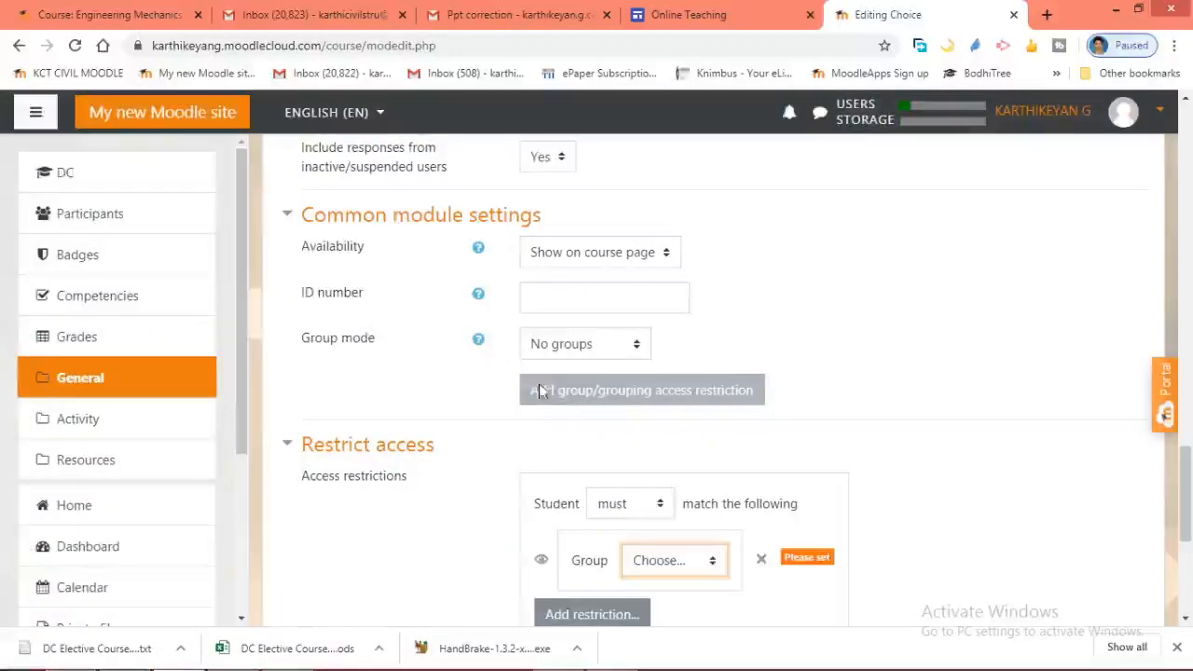
{"action": "left_click", "coordinate": [648, 563]}
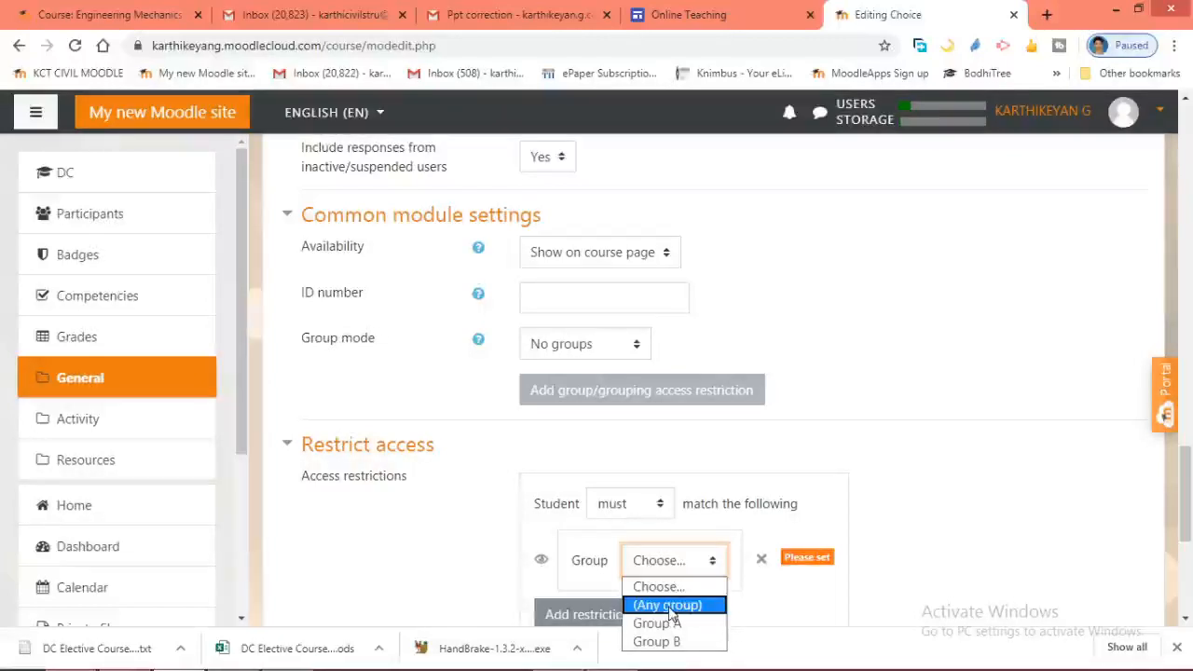
{"action": "left_click", "coordinate": [759, 562]}
{"action": "left_click", "coordinate": [762, 562]}
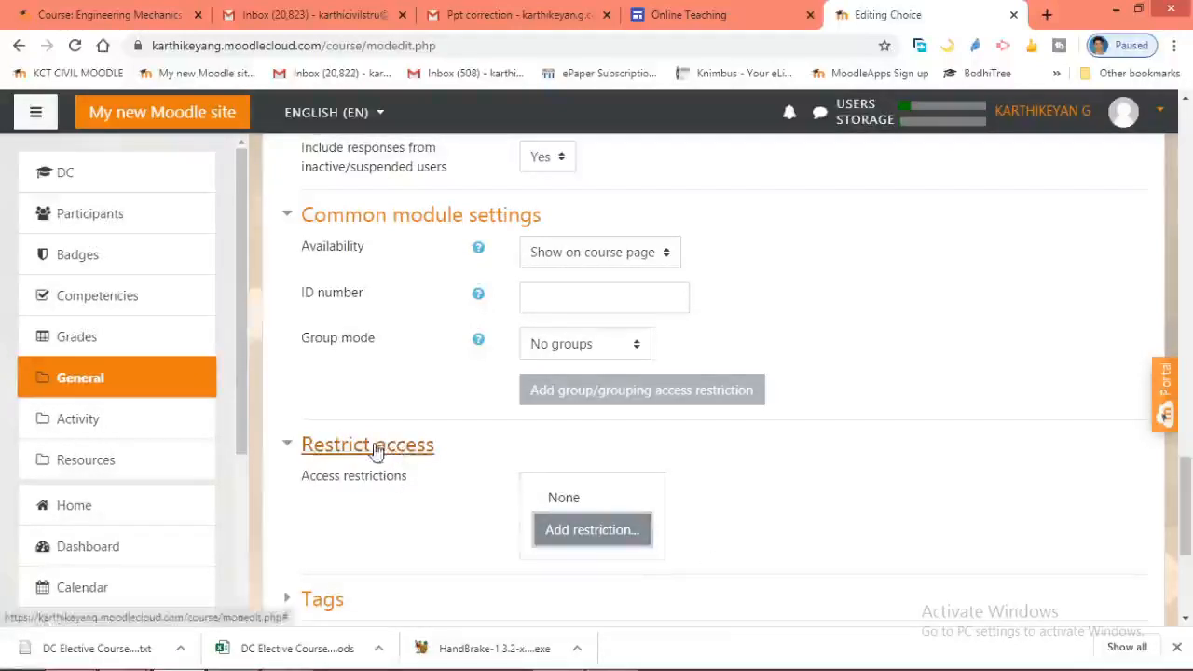
{"action": "scroll", "coordinate": [380, 447], "scroll_direction": "down", "scroll_amount": 2}
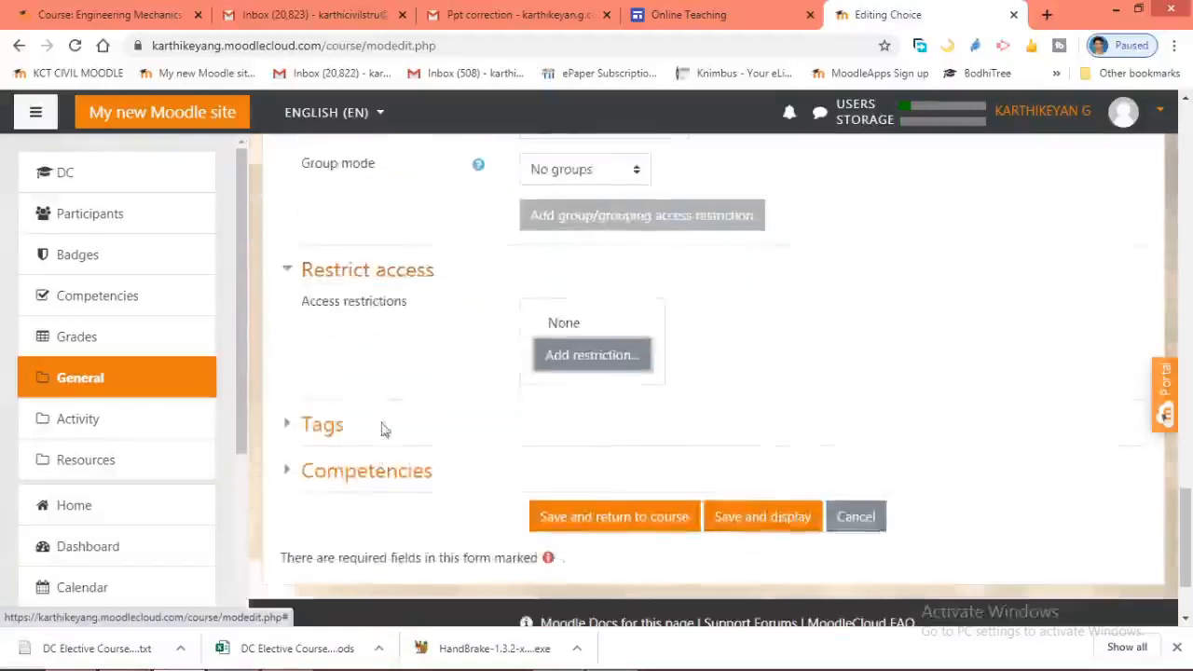
{"action": "left_click", "coordinate": [359, 280]}
Review the entered course options and their limits in the choice form
{"action": "scroll", "coordinate": [490, 299], "scroll_direction": "up", "scroll_amount": 1}
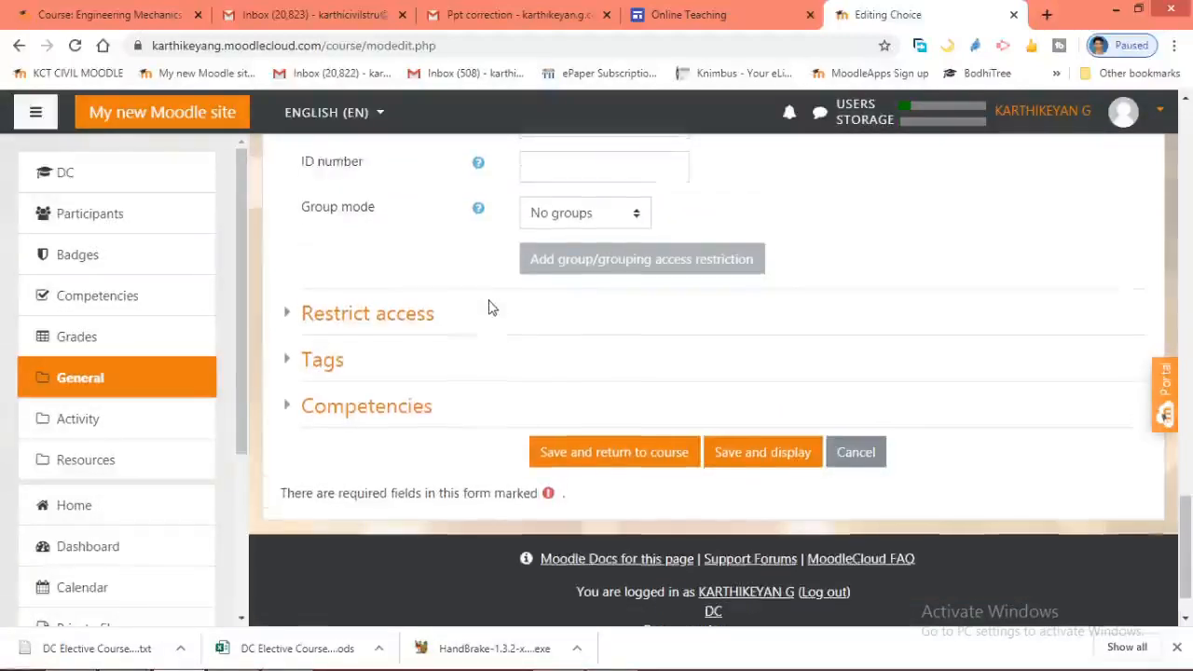
{"action": "scroll", "coordinate": [492, 308], "scroll_direction": "up", "scroll_amount": 10}
{"action": "scroll", "coordinate": [528, 349], "scroll_direction": "up", "scroll_amount": 3}
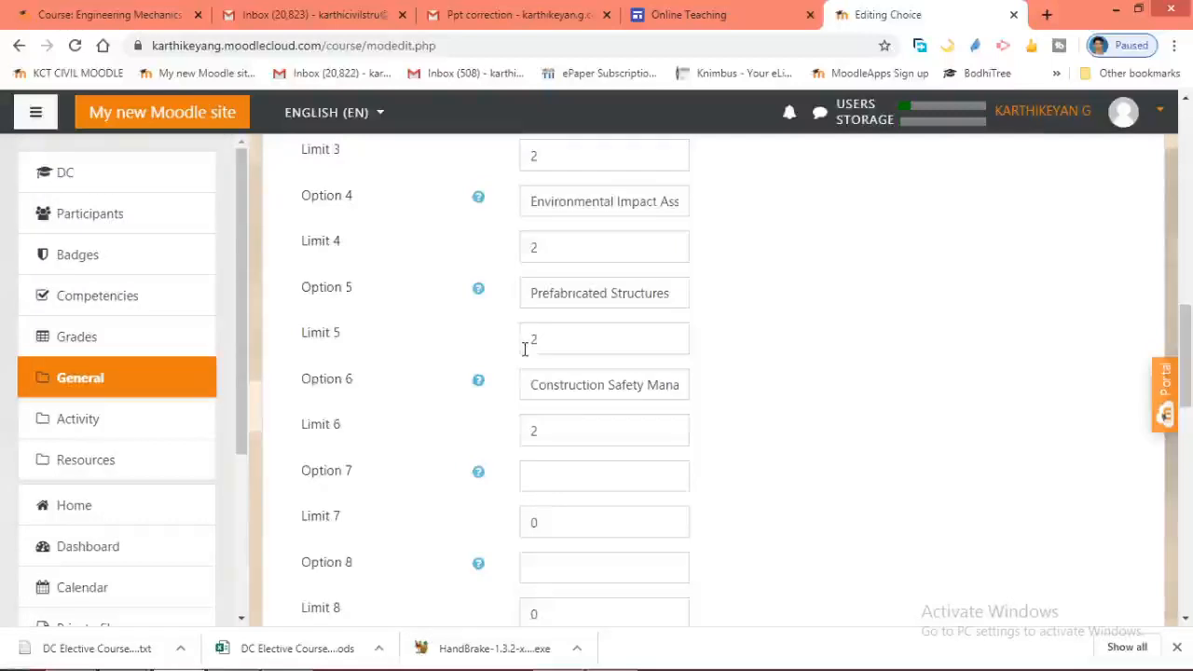
{"action": "scroll", "coordinate": [525, 349], "scroll_direction": "down", "scroll_amount": 15}
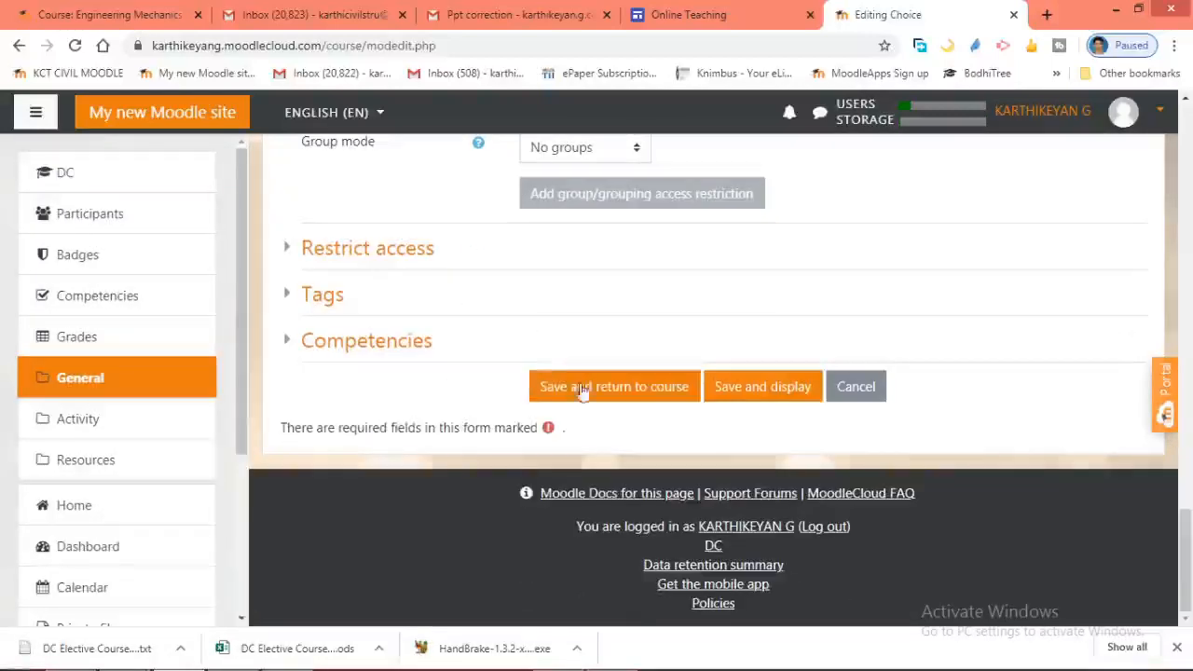
Save the choice activity, return to the course, and open Elective Course willing list to review its listed options
{"action": "left_click", "coordinate": [611, 391]}
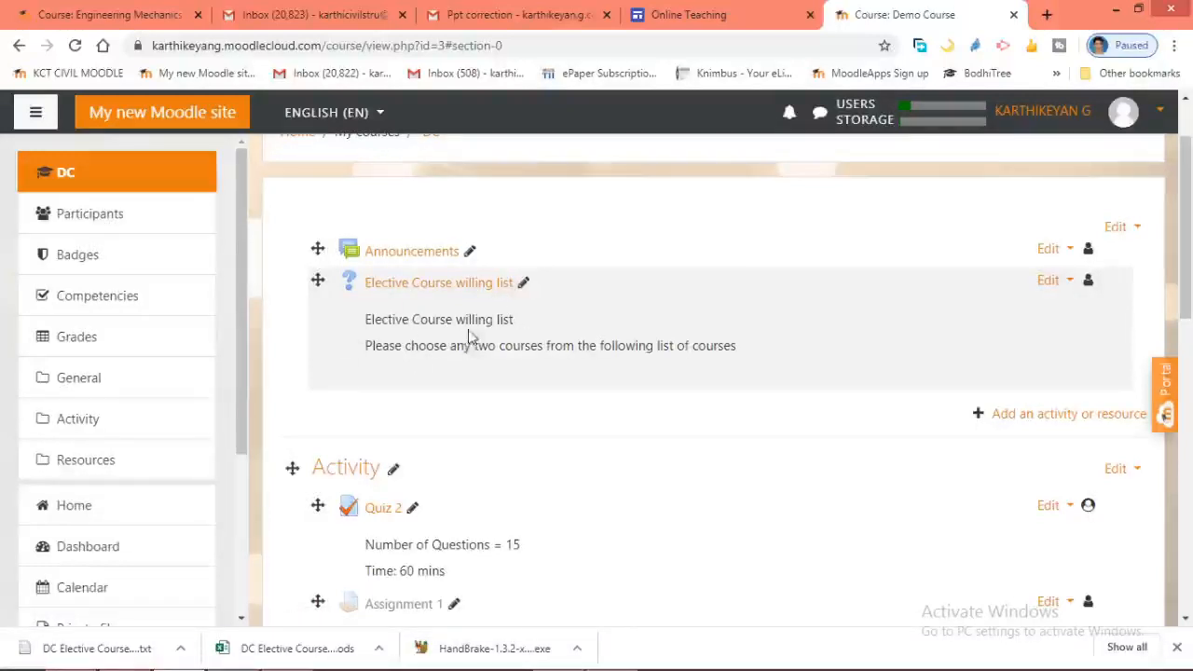
{"action": "left_click", "coordinate": [404, 291]}
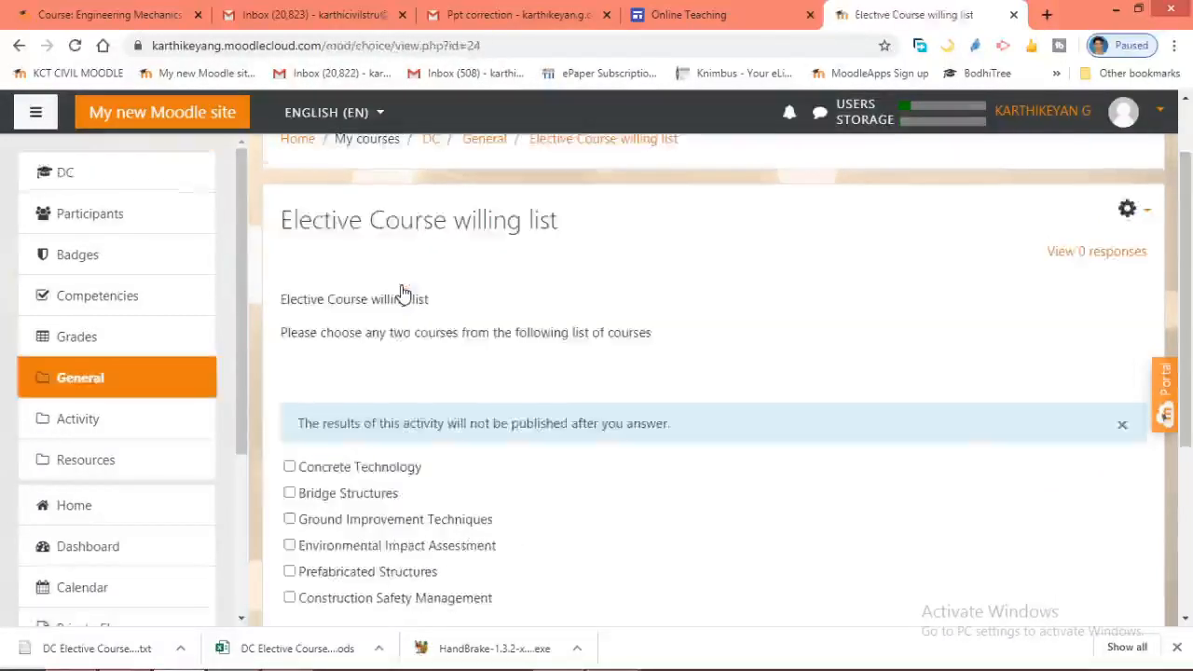
{"action": "scroll", "coordinate": [379, 354], "scroll_direction": "down", "scroll_amount": 2}
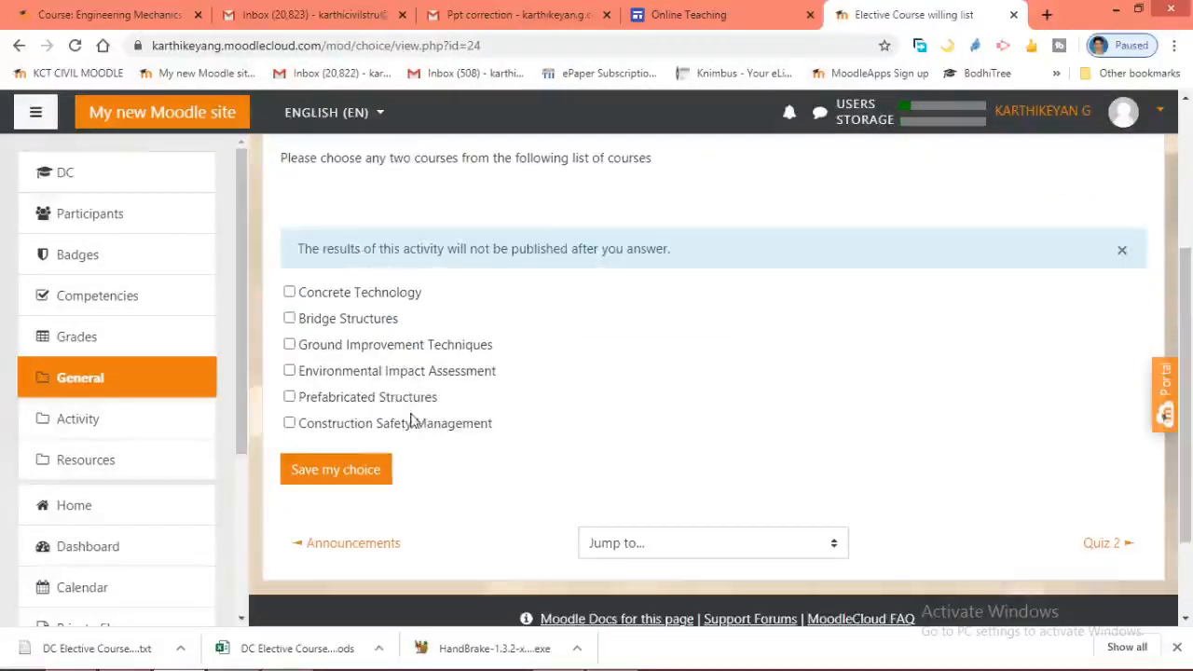
{"action": "scroll", "coordinate": [503, 308], "scroll_direction": "up", "scroll_amount": 1}
{"action": "scroll", "coordinate": [511, 322], "scroll_direction": "down", "scroll_amount": 2}
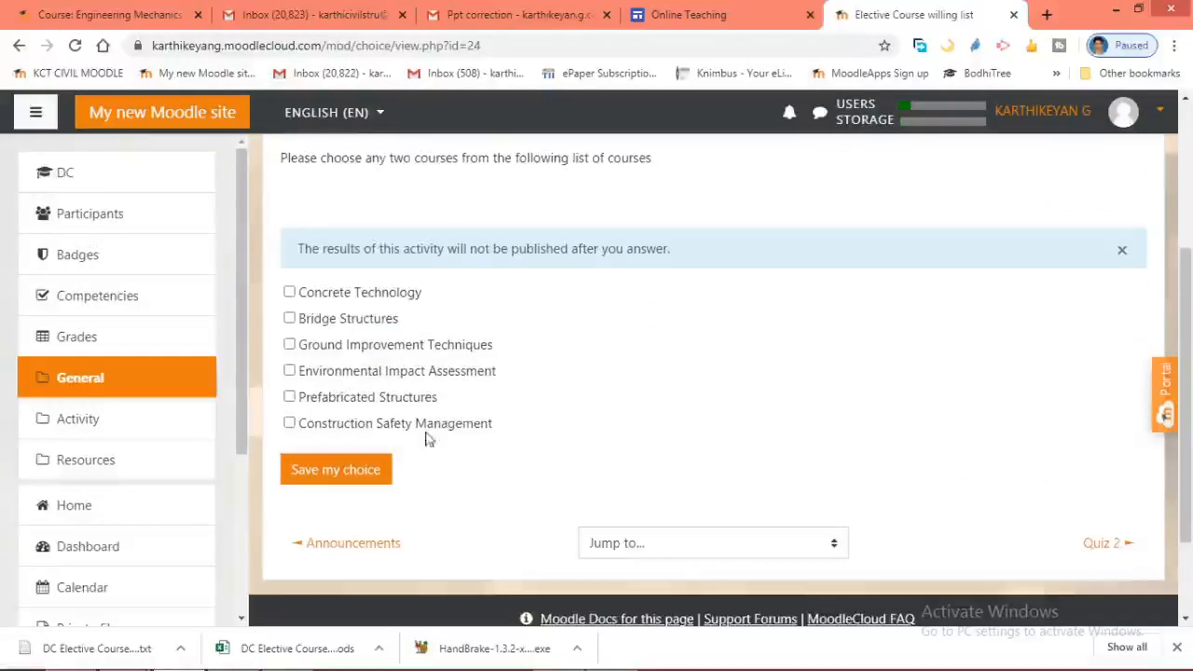
{"action": "scroll", "coordinate": [480, 427], "scroll_direction": "up", "scroll_amount": 2}
{"action": "scroll", "coordinate": [462, 327], "scroll_direction": "down", "scroll_amount": 1}
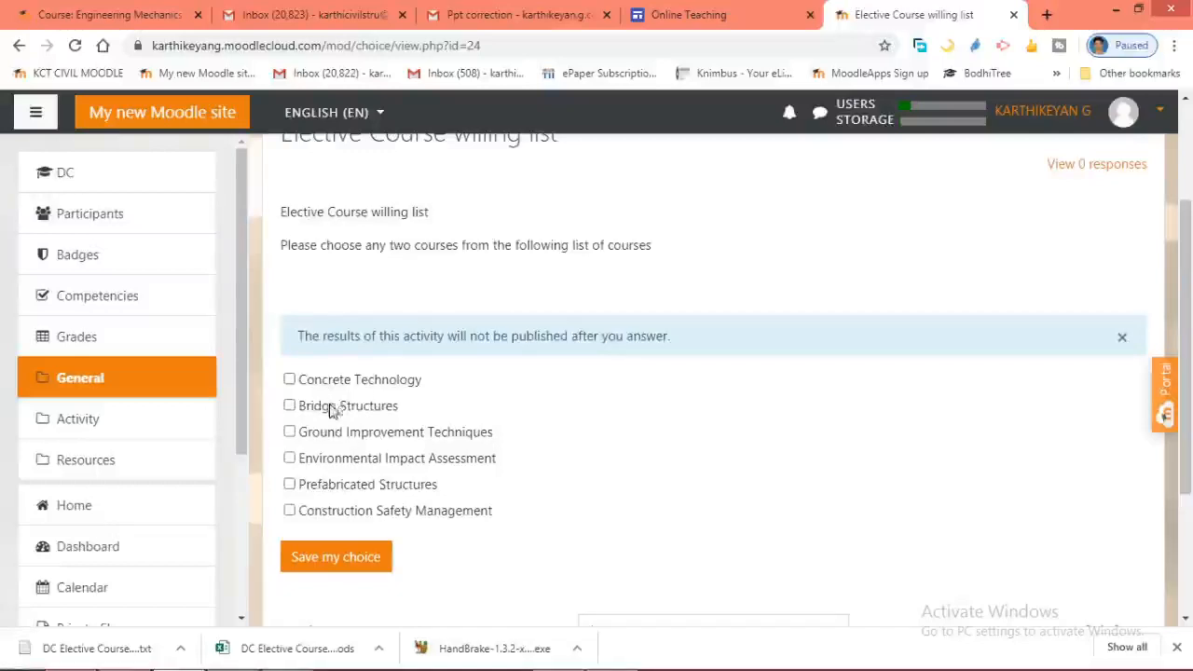
Choose Bridge Structures and Ground Improvement Techniques in the teacher's view of the activity and save the choice
{"action": "left_click", "coordinate": [289, 408]}
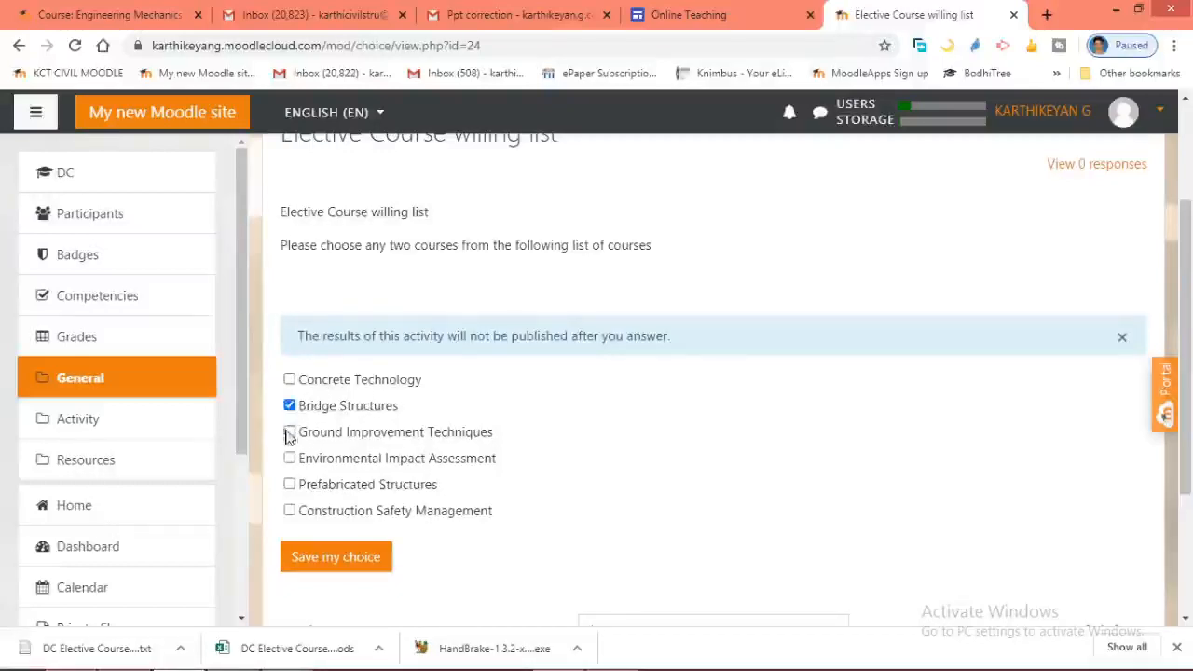
{"action": "left_click", "coordinate": [289, 432]}
{"action": "left_click", "coordinate": [328, 570]}
{"action": "left_click", "coordinate": [326, 569]}
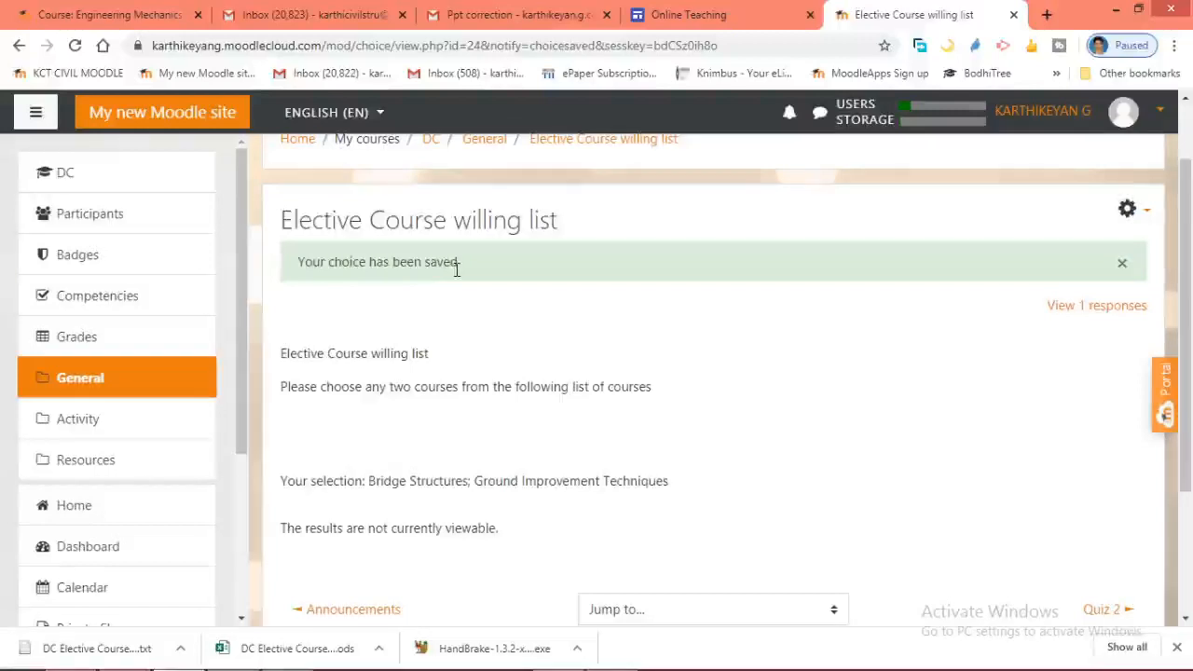
{"action": "scroll", "coordinate": [392, 358], "scroll_direction": "down", "scroll_amount": 2}
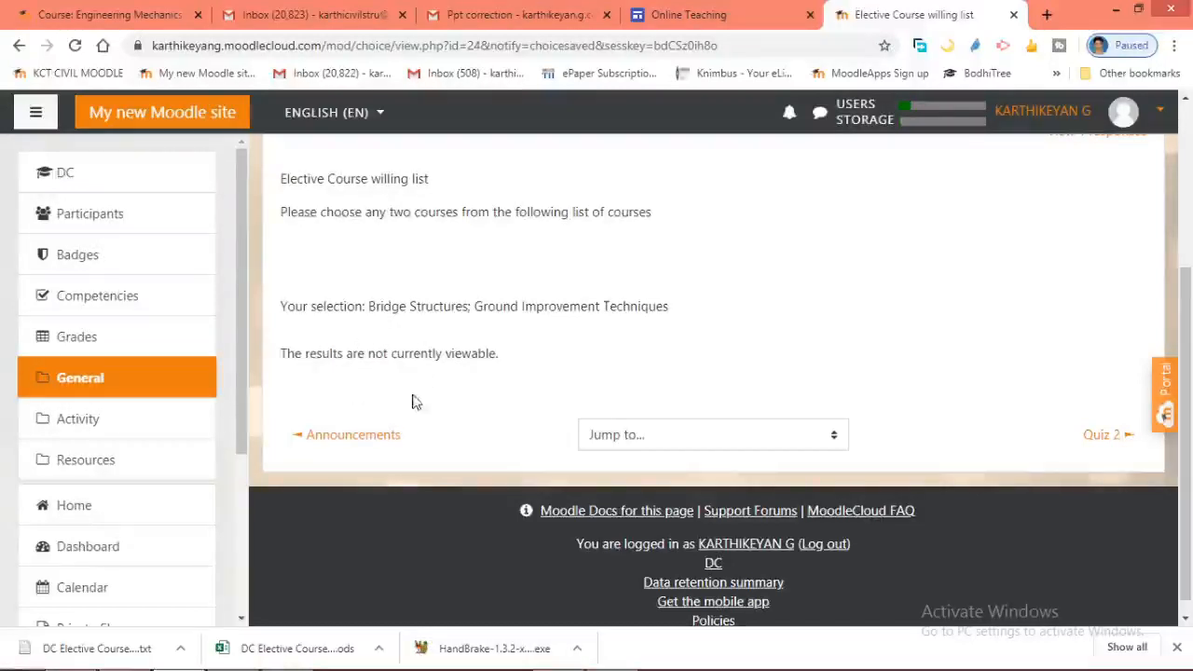
{"action": "scroll", "coordinate": [476, 375], "scroll_direction": "up", "scroll_amount": 1}
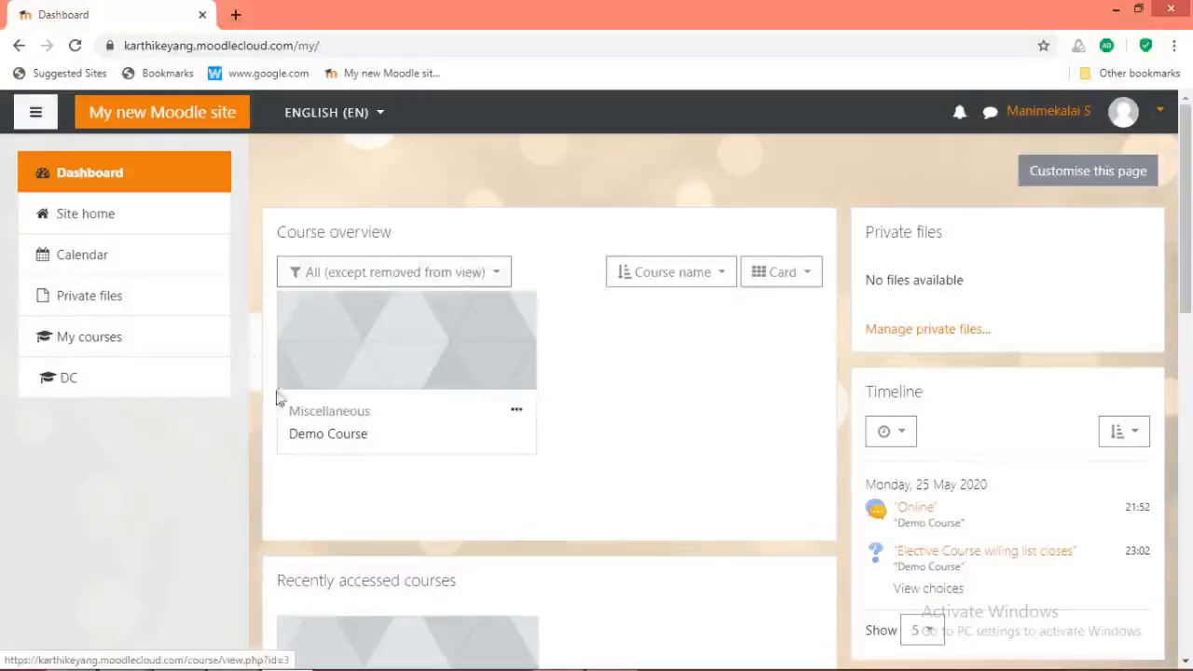
From the student's dashboard, open Demo Course and its Elective Course willing list activity
{"action": "left_click", "coordinate": [373, 357]}
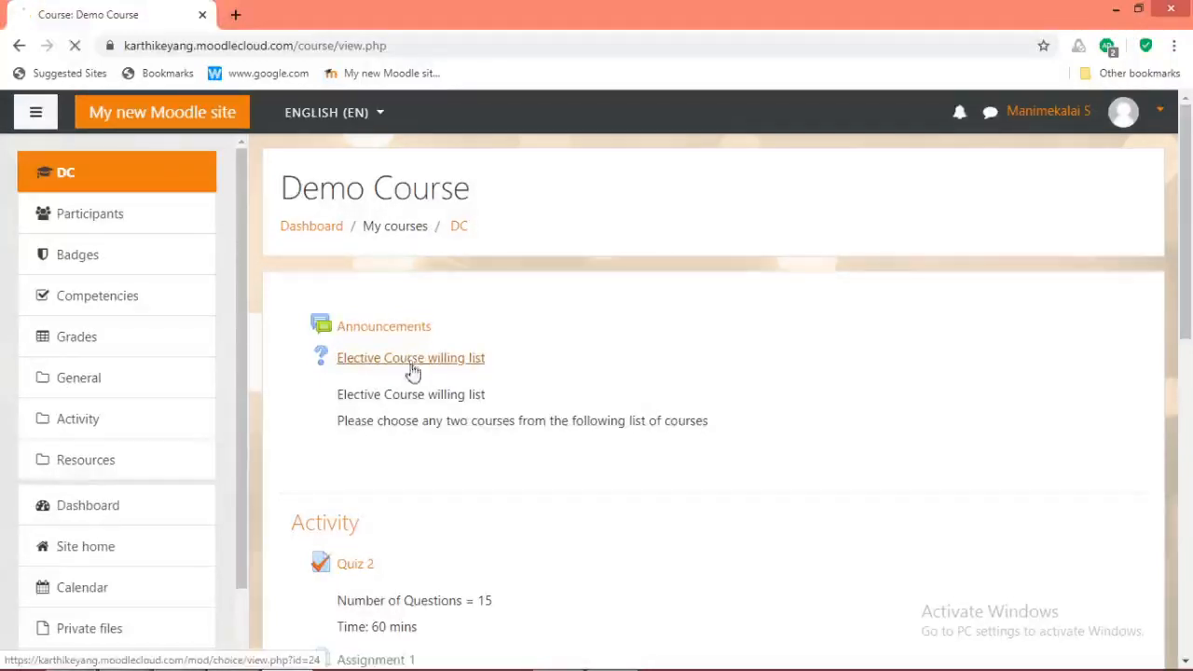
{"action": "left_click", "coordinate": [410, 364]}
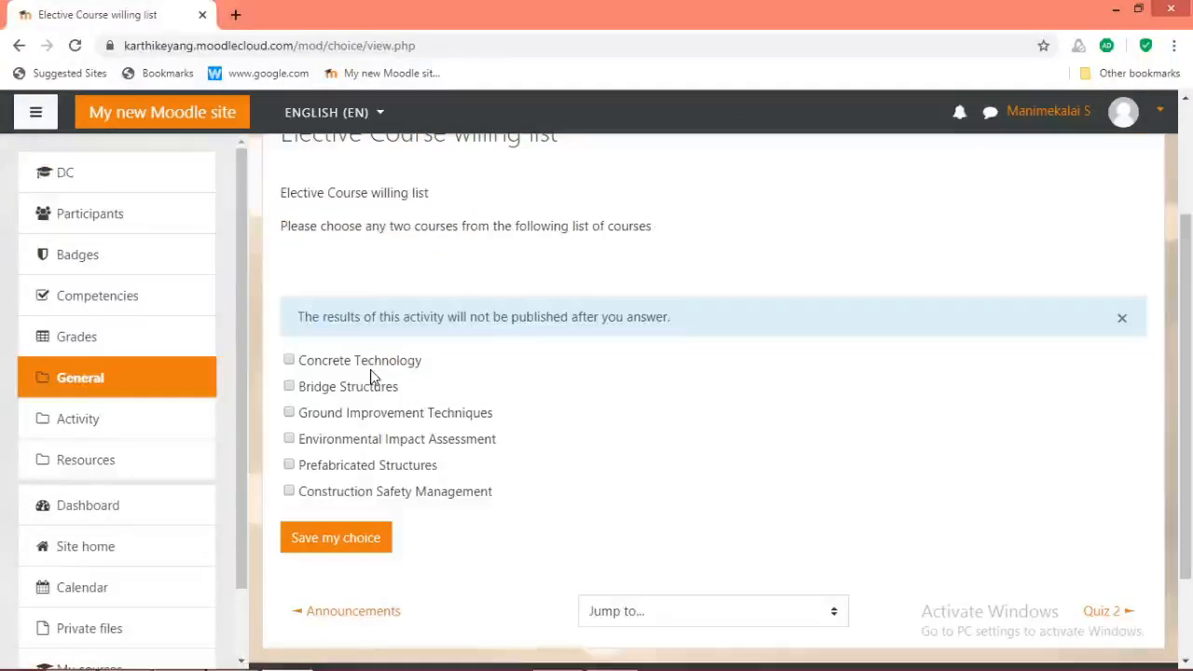
{"action": "scroll", "coordinate": [419, 369], "scroll_direction": "up", "scroll_amount": 2}
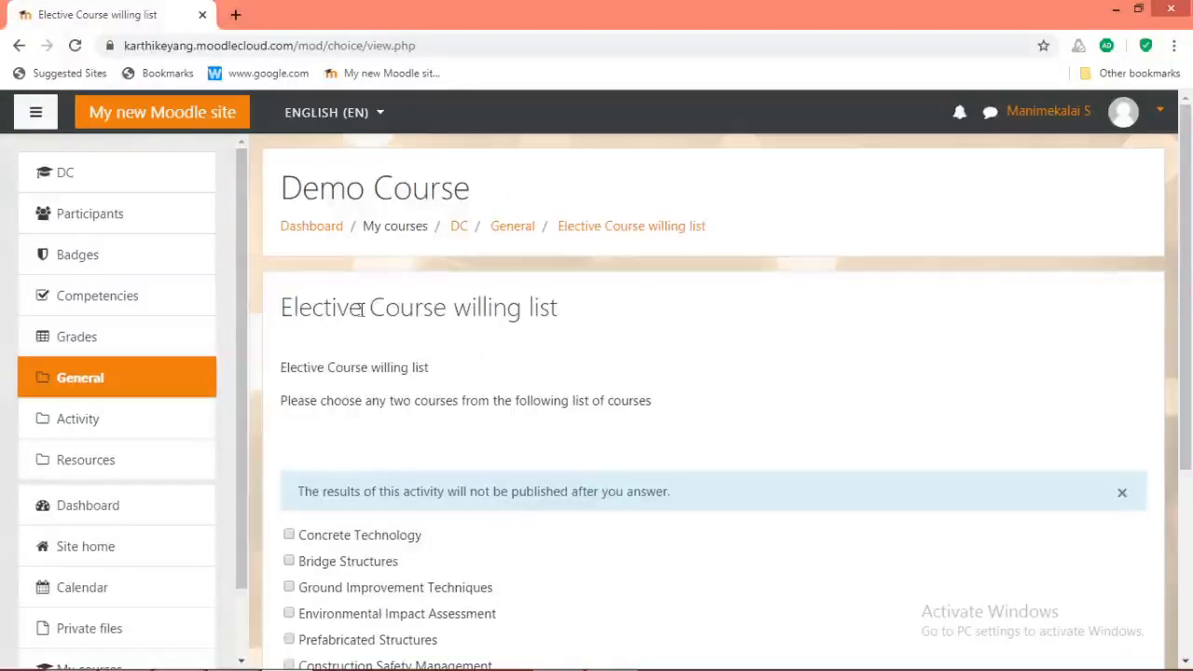
{"action": "scroll", "coordinate": [375, 391], "scroll_direction": "down", "scroll_amount": 2}
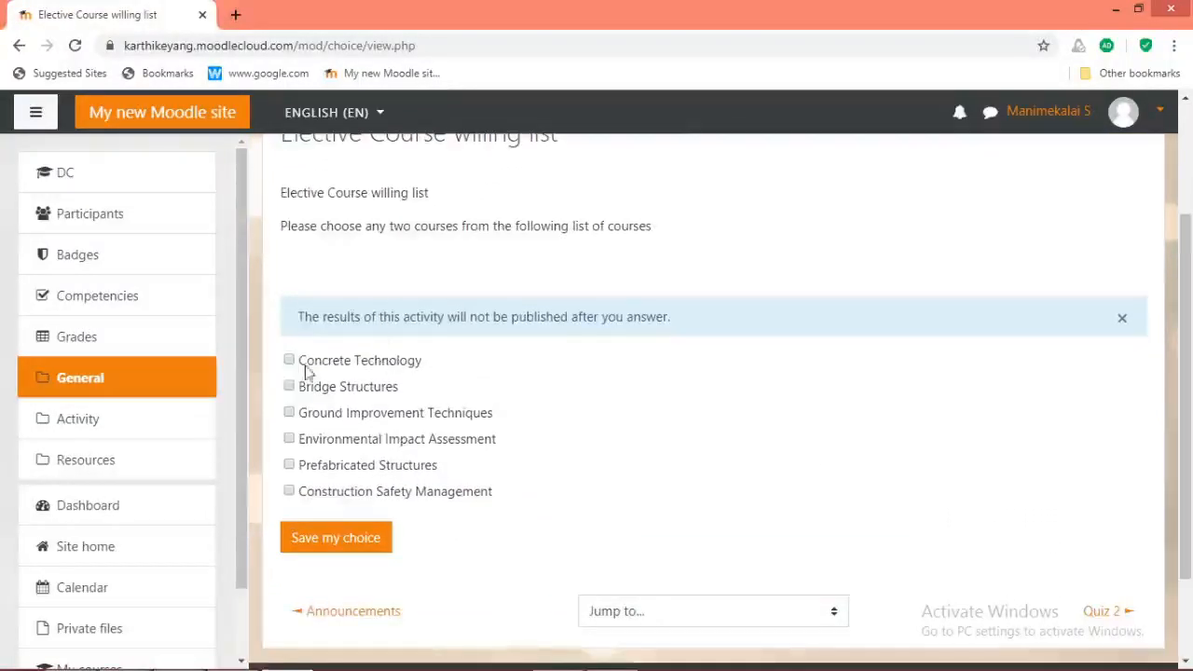
Select Prefabricated Structures and Environmental Impact Assessment for this student and save the choice
{"action": "left_click", "coordinate": [289, 465]}
{"action": "left_click", "coordinate": [289, 439]}
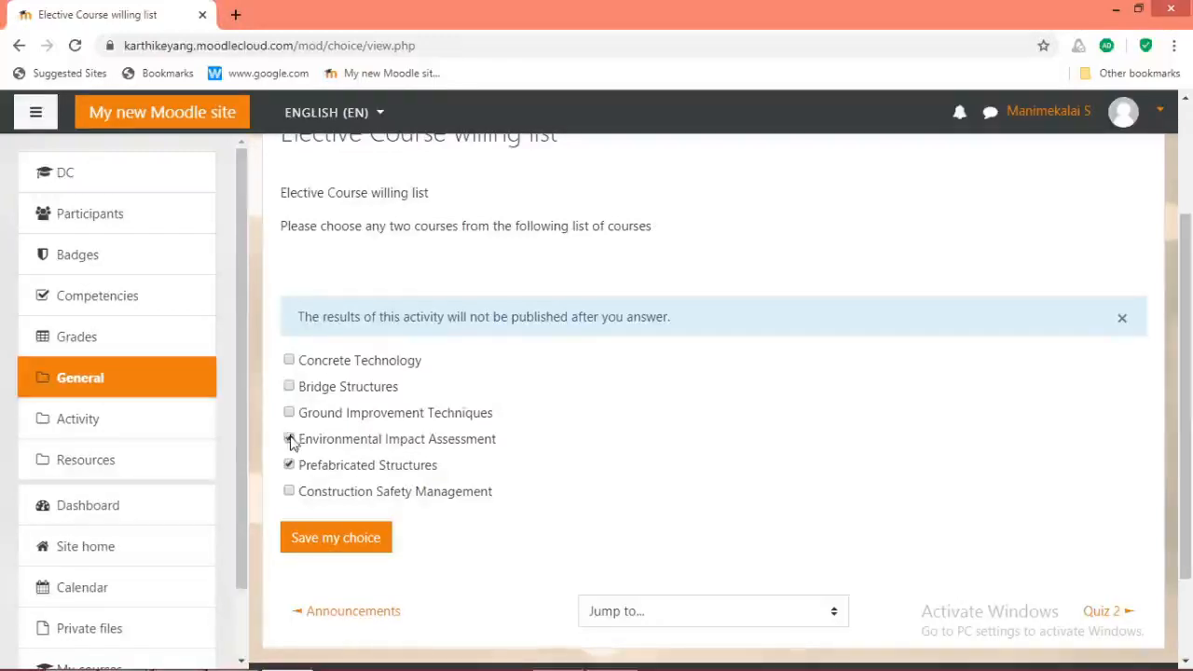
{"action": "left_click", "coordinate": [341, 539]}
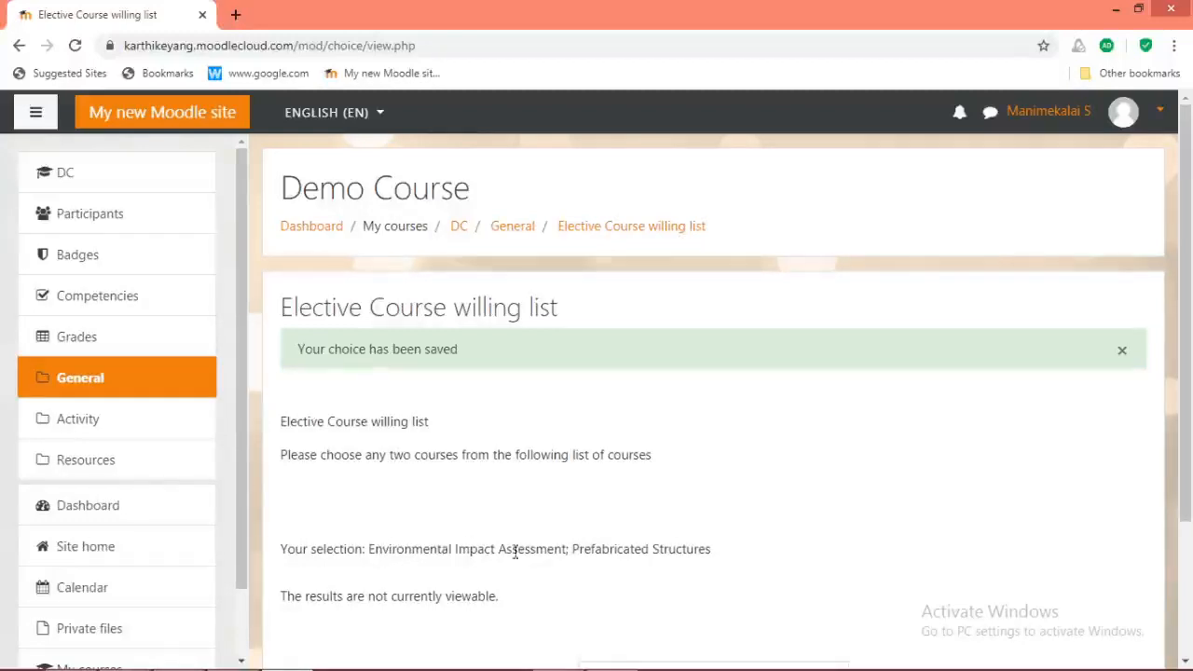
{"action": "scroll", "coordinate": [628, 553], "scroll_direction": "down", "scroll_amount": 2}
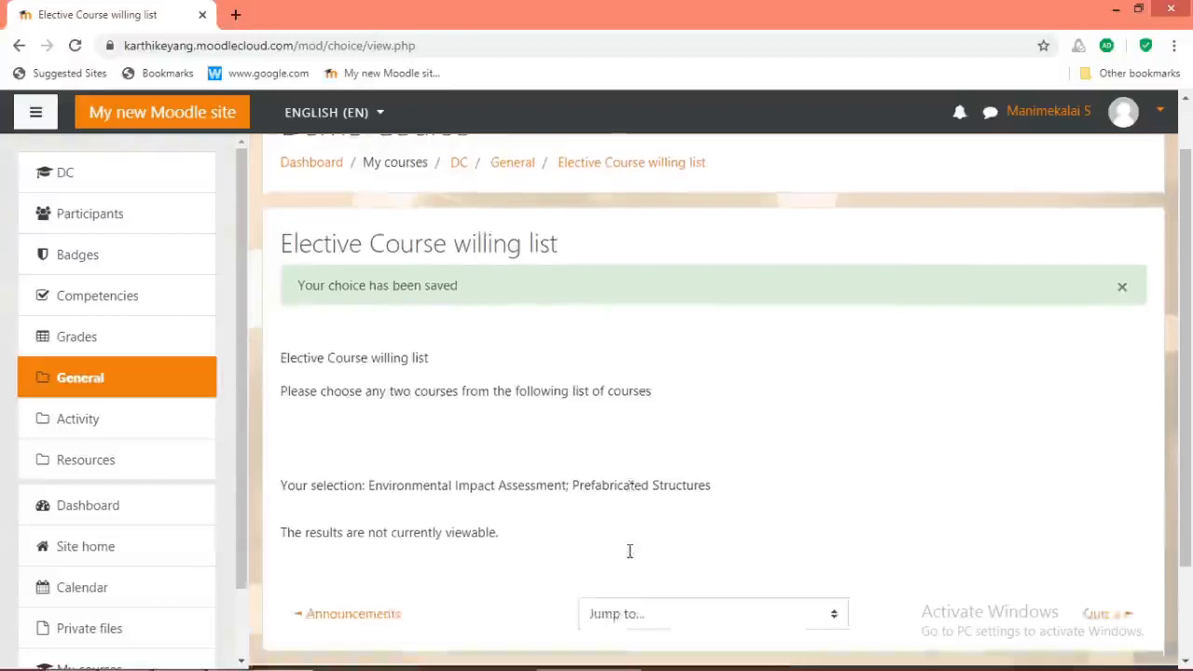
{"action": "scroll", "coordinate": [628, 556], "scroll_direction": "up", "scroll_amount": 2}
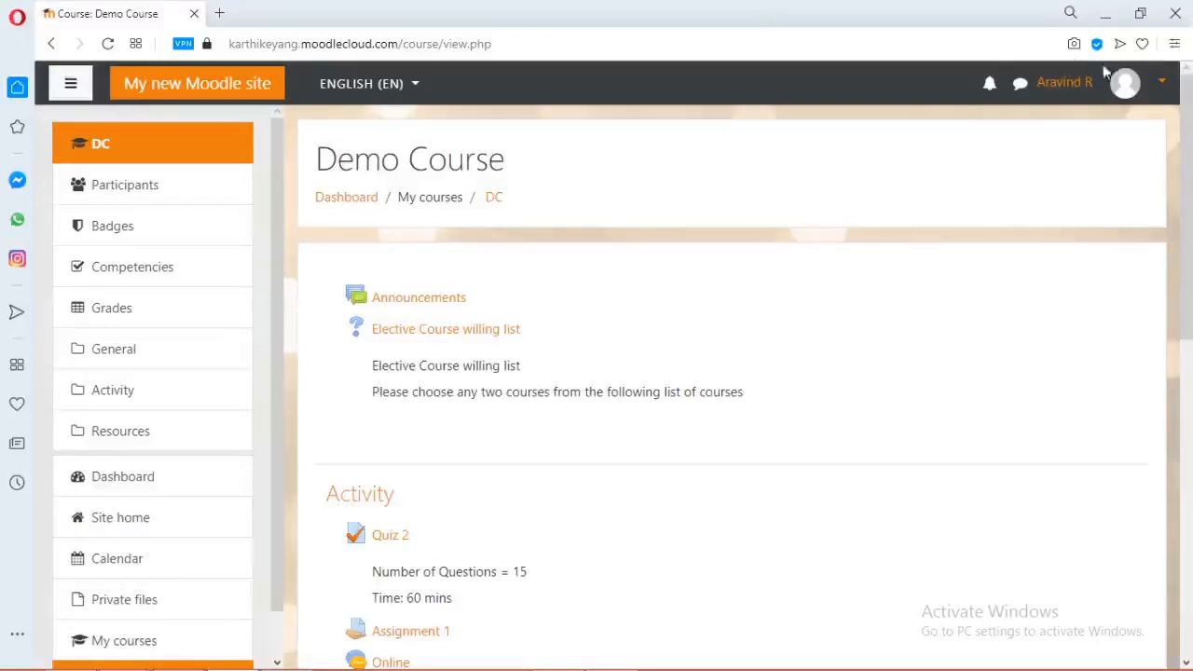
In the second student's Opera session, open Elective Course willing list and save Concrete Technology and Ground Improvement Techniques as the choice
{"action": "left_click", "coordinate": [402, 339]}
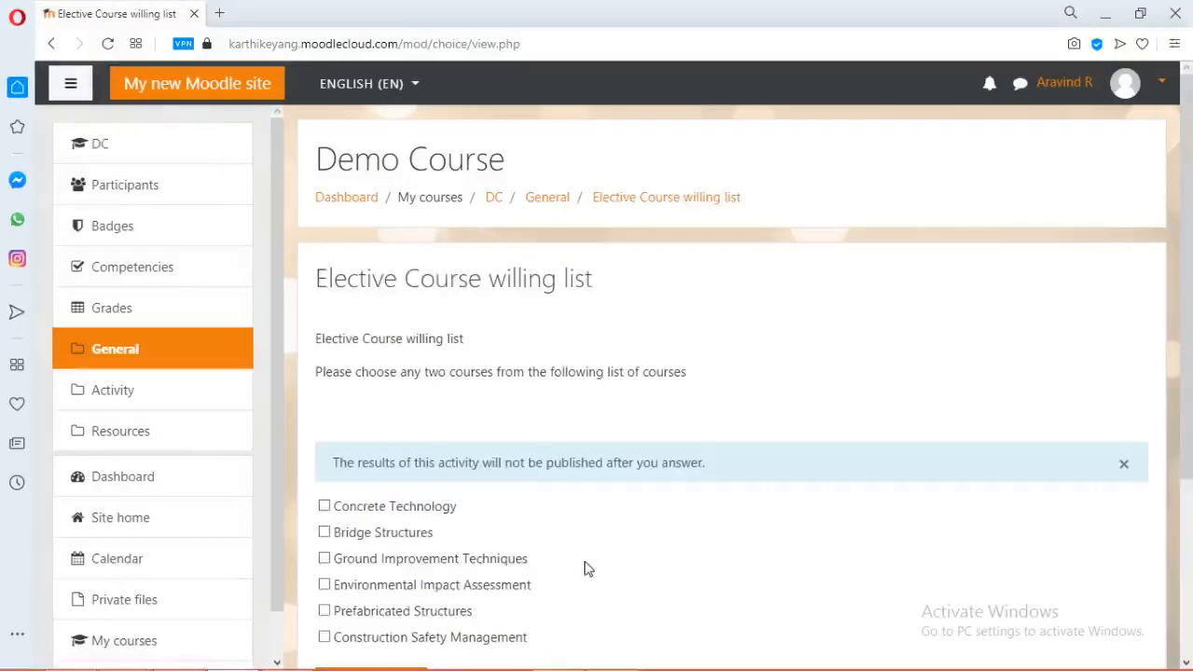
{"action": "scroll", "coordinate": [510, 396], "scroll_direction": "down", "scroll_amount": 2}
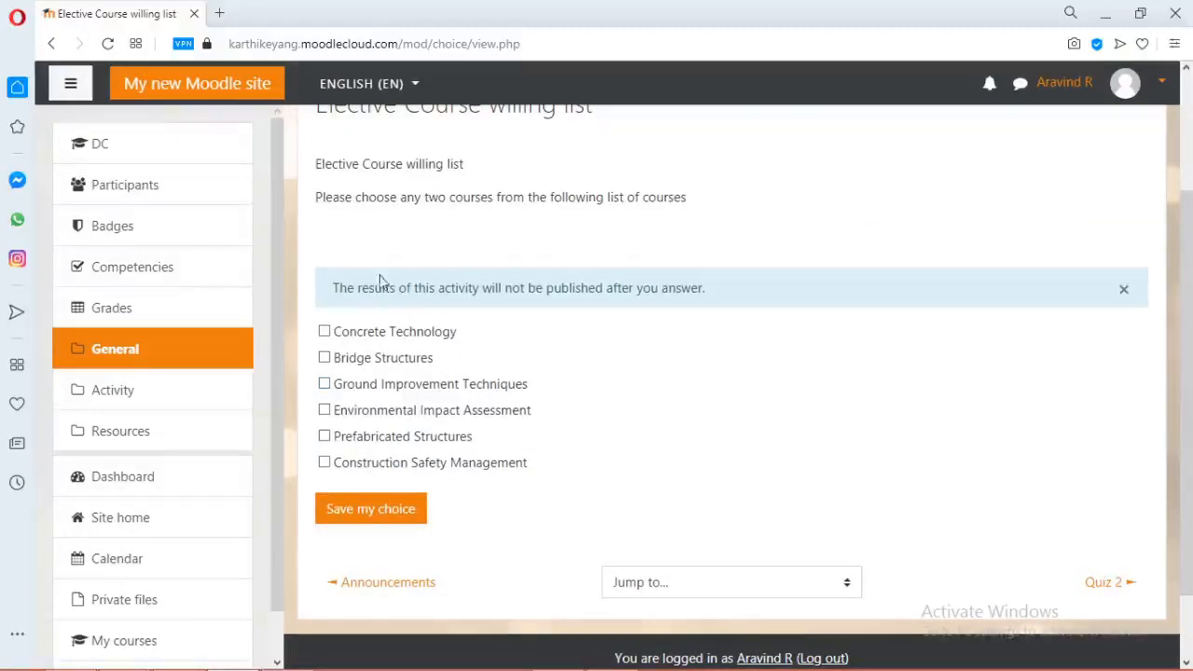
{"action": "left_click", "coordinate": [325, 332]}
{"action": "left_click", "coordinate": [364, 513]}
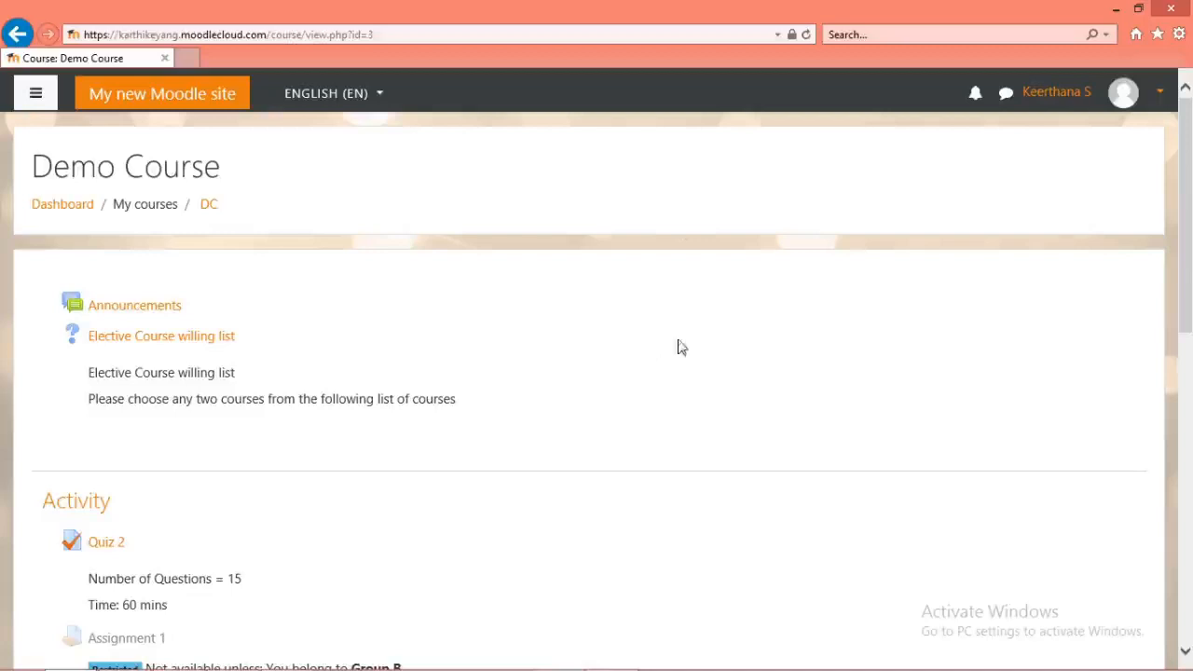
Open Elective Course willing list in the third student's Internet Explorer session and bring all its course options into view
{"action": "left_click", "coordinate": [127, 337]}
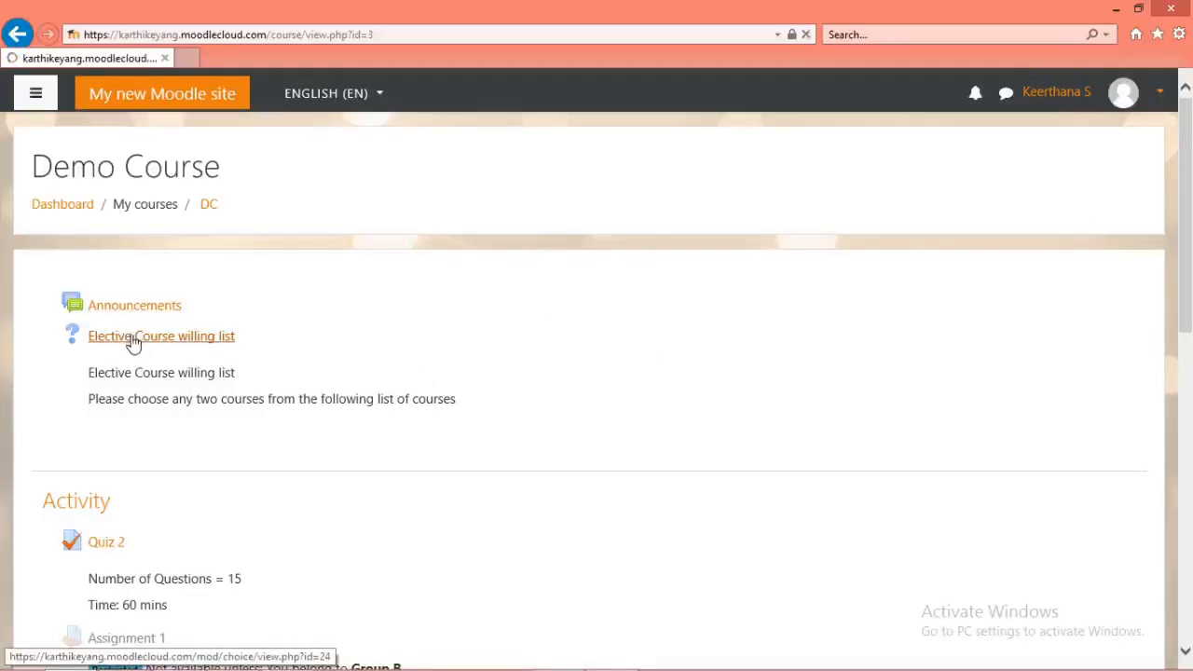
{"action": "left_click", "coordinate": [616, 664]}
{"action": "left_click", "coordinate": [615, 663]}
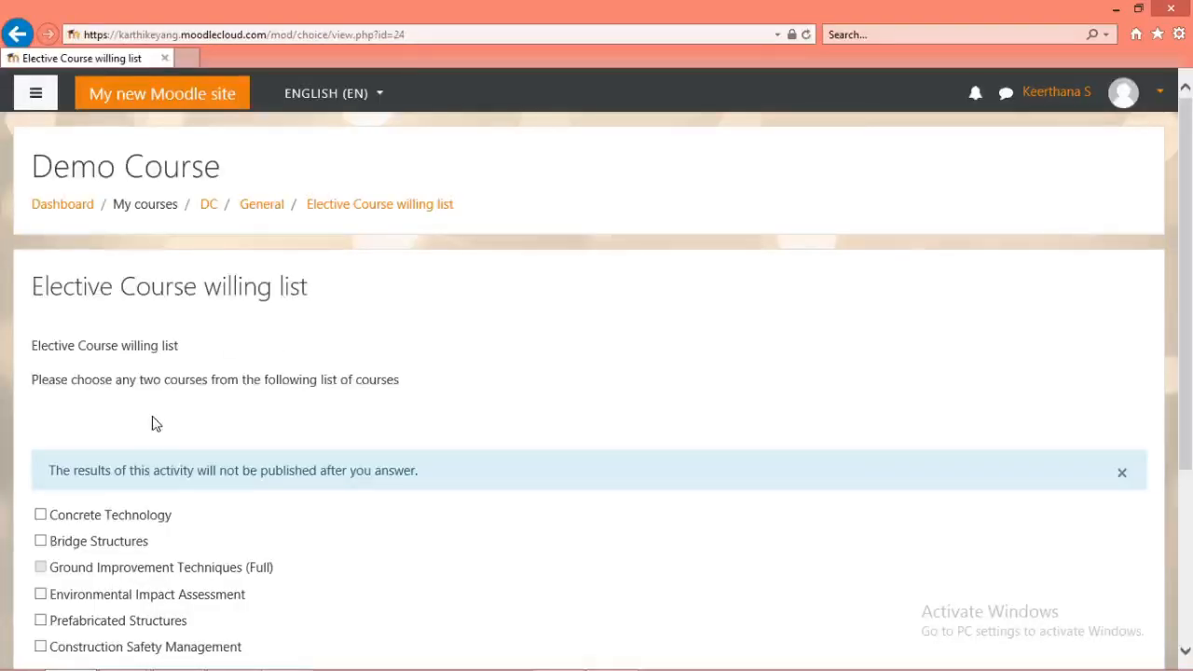
{"action": "scroll", "coordinate": [155, 425], "scroll_direction": "down", "scroll_amount": 1}
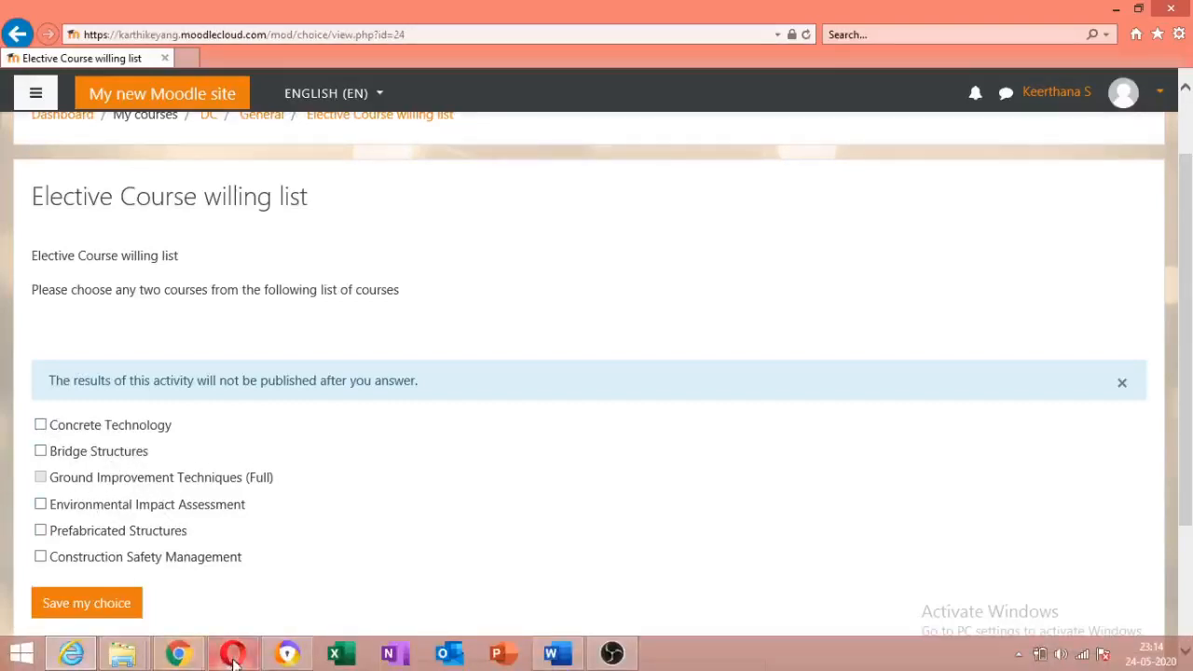
Check the saved selections in the other two students' browser sessions against the option list in Internet Explorer
{"action": "left_click", "coordinate": [233, 654]}
{"action": "scroll", "coordinate": [626, 452], "scroll_direction": "down", "scroll_amount": 1}
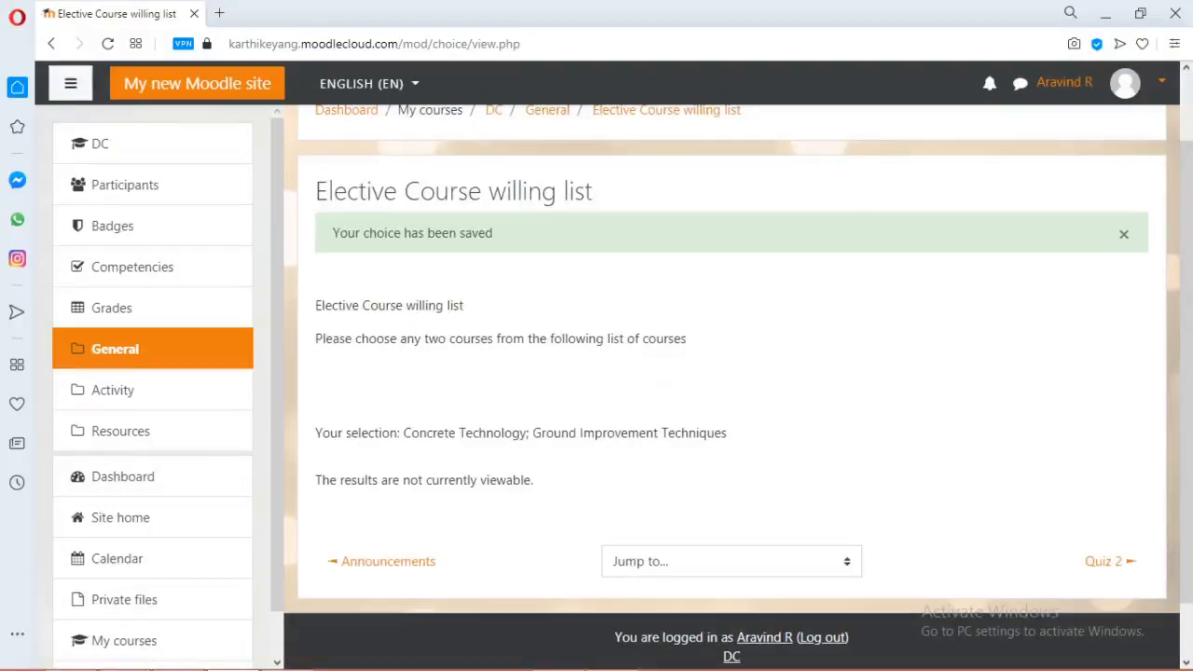
{"action": "left_click", "coordinate": [296, 651]}
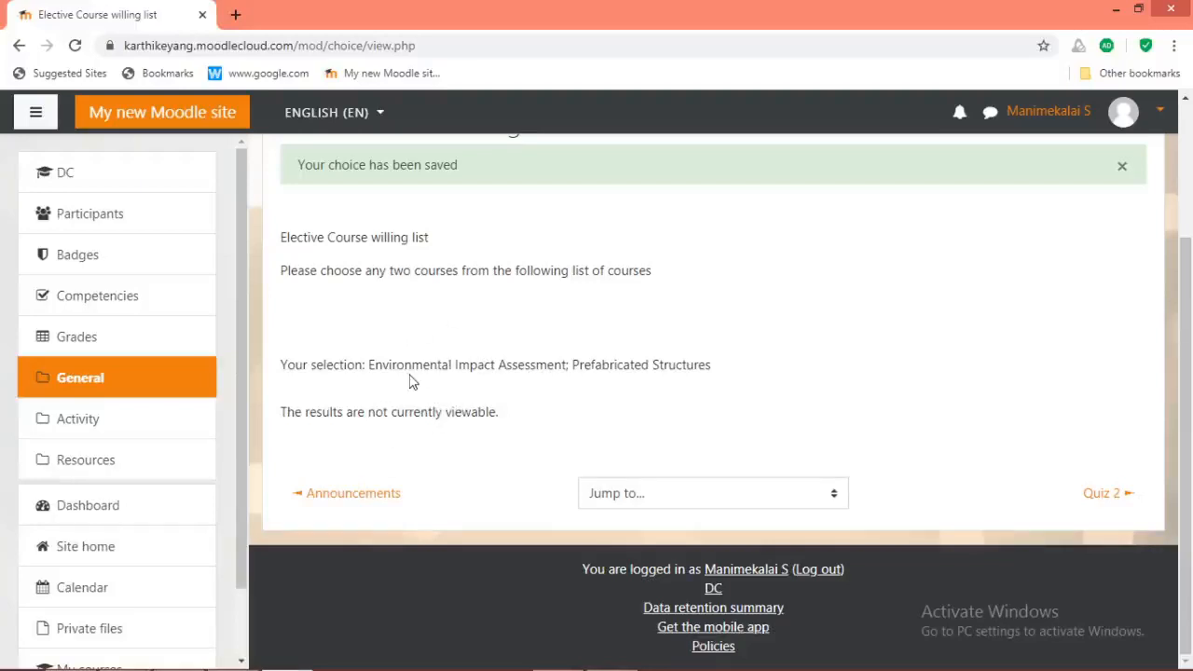
{"action": "left_click", "coordinate": [78, 657]}
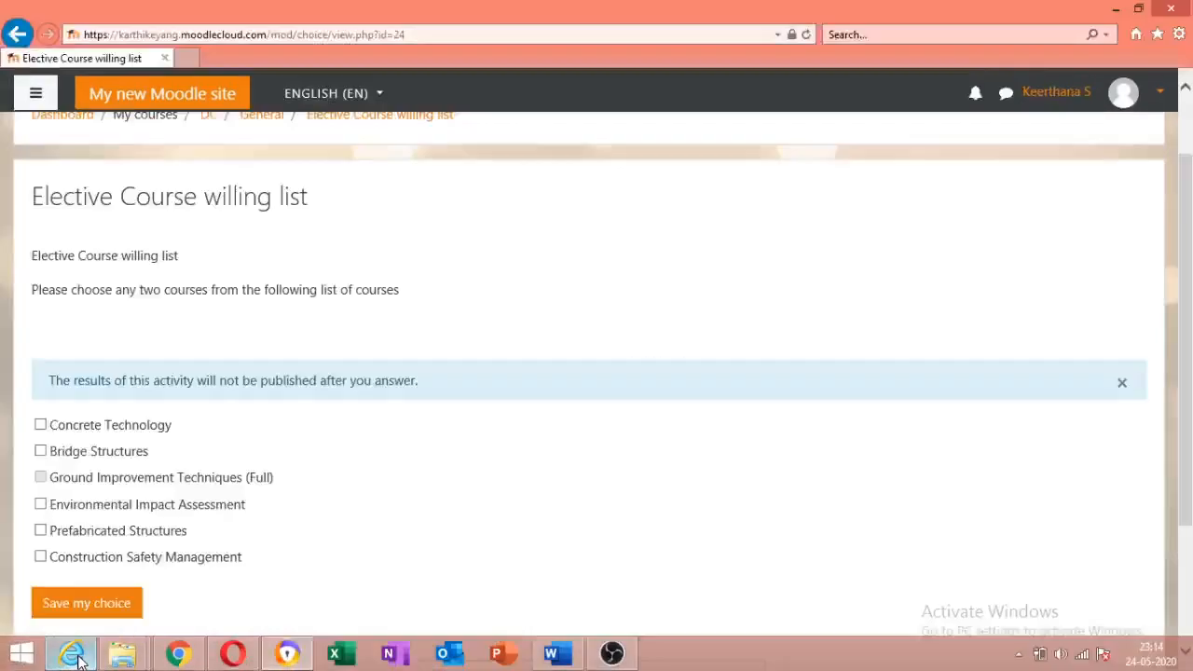
{"action": "left_click", "coordinate": [228, 657]}
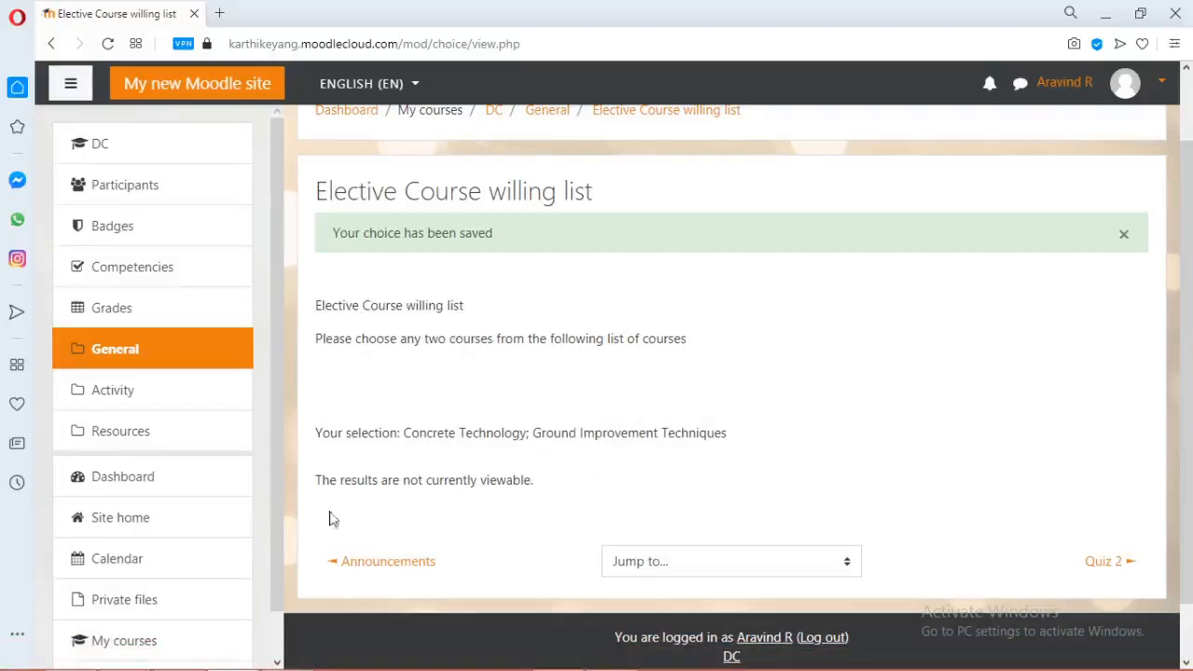
{"action": "left_click", "coordinate": [67, 658]}
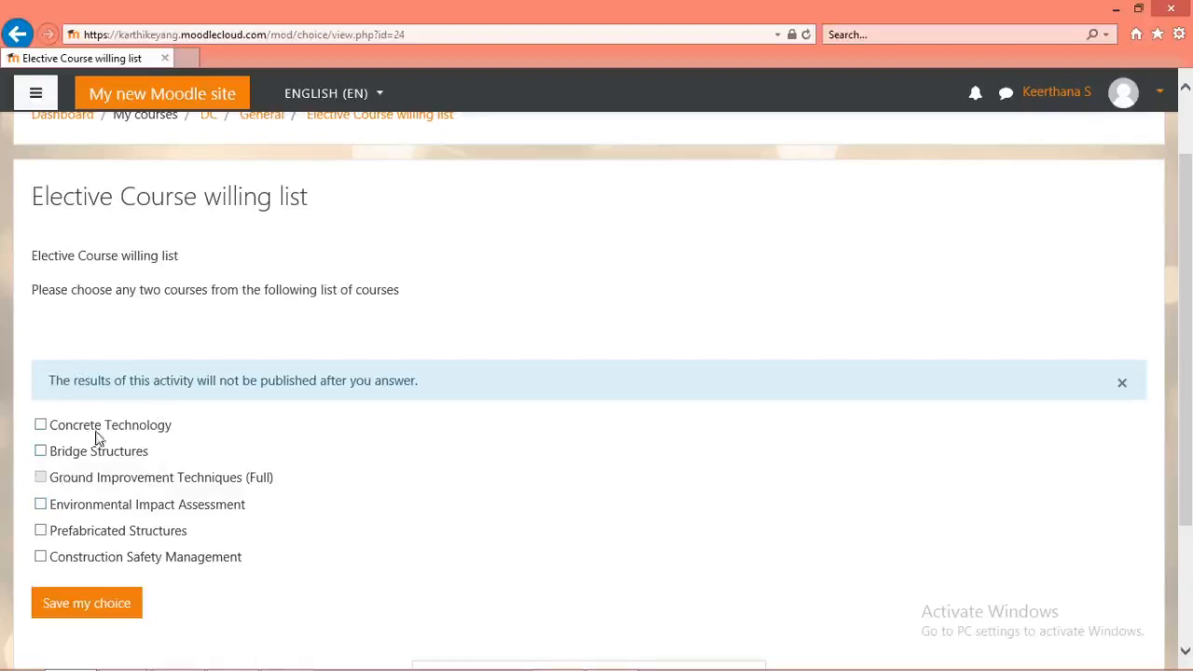
Select Environmental Impact Assessment and Prefabricated Structures for the third student and save the choice
{"action": "left_click", "coordinate": [41, 505]}
{"action": "left_click", "coordinate": [41, 531]}
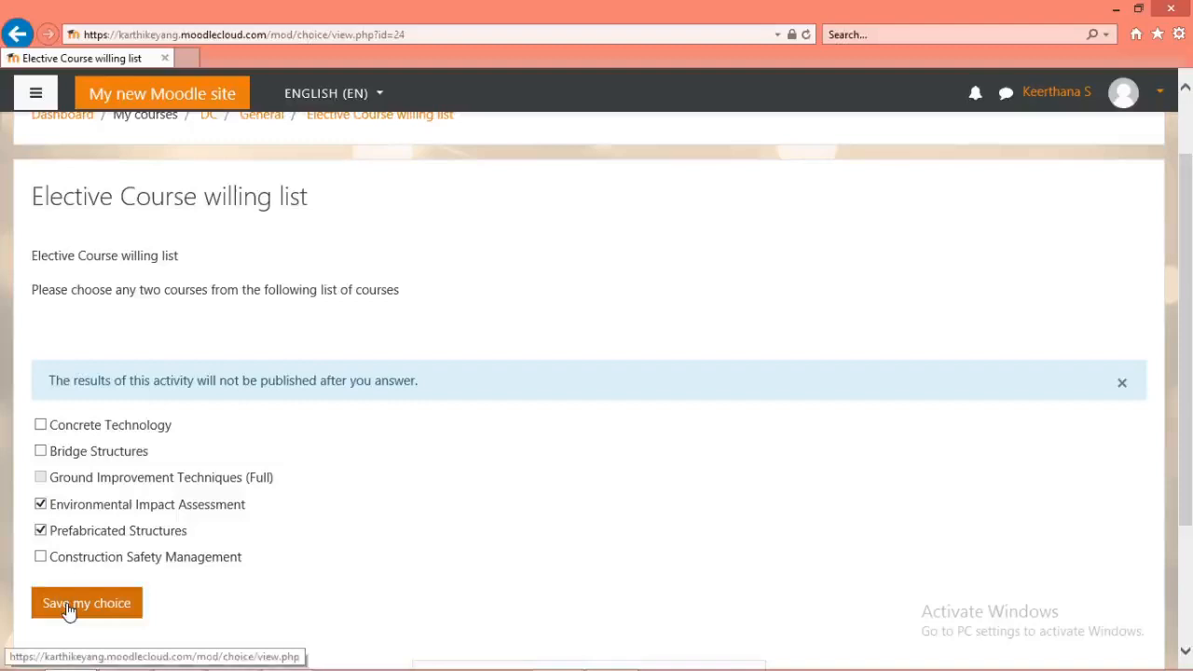
{"action": "left_click", "coordinate": [68, 608]}
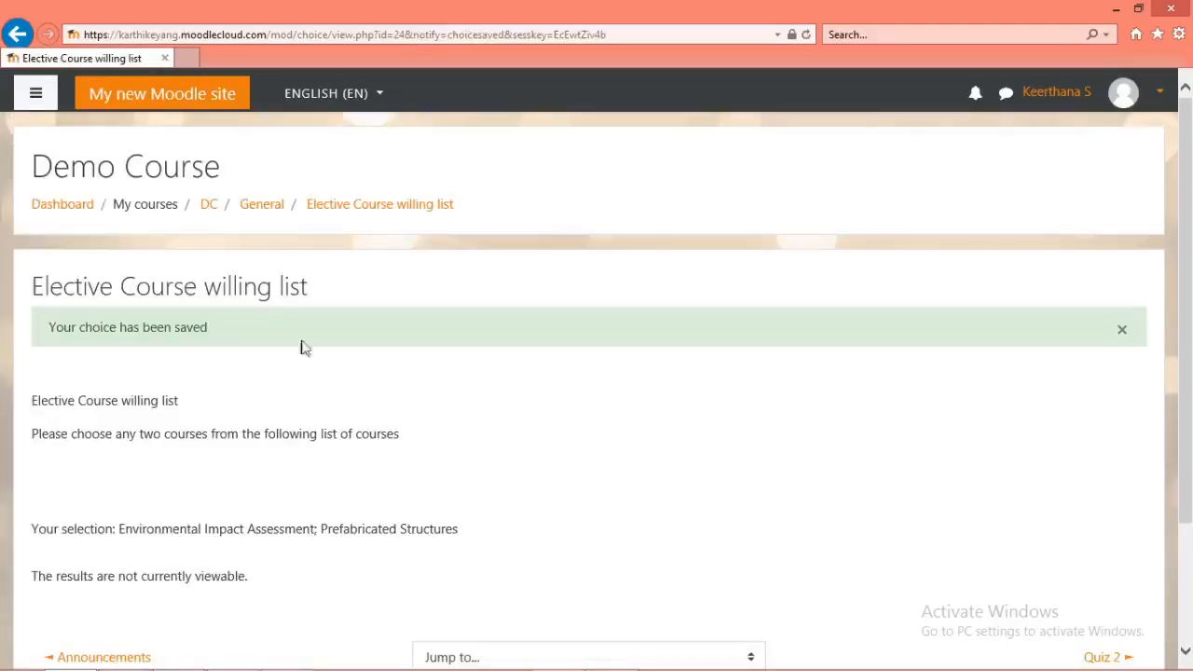
{"action": "scroll", "coordinate": [197, 453], "scroll_direction": "down", "scroll_amount": 2}
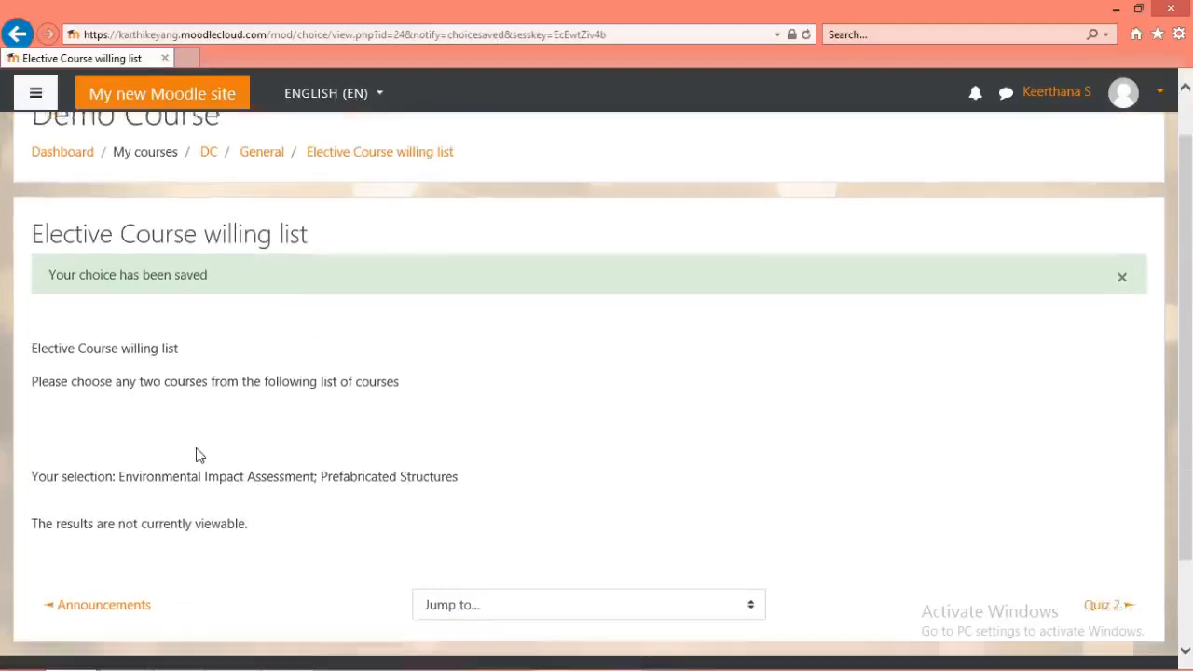
Switch to the teacher's Chrome session and reload the Elective Course willing list page to update its response link
{"action": "mouse_move", "coordinate": [213, 664]}
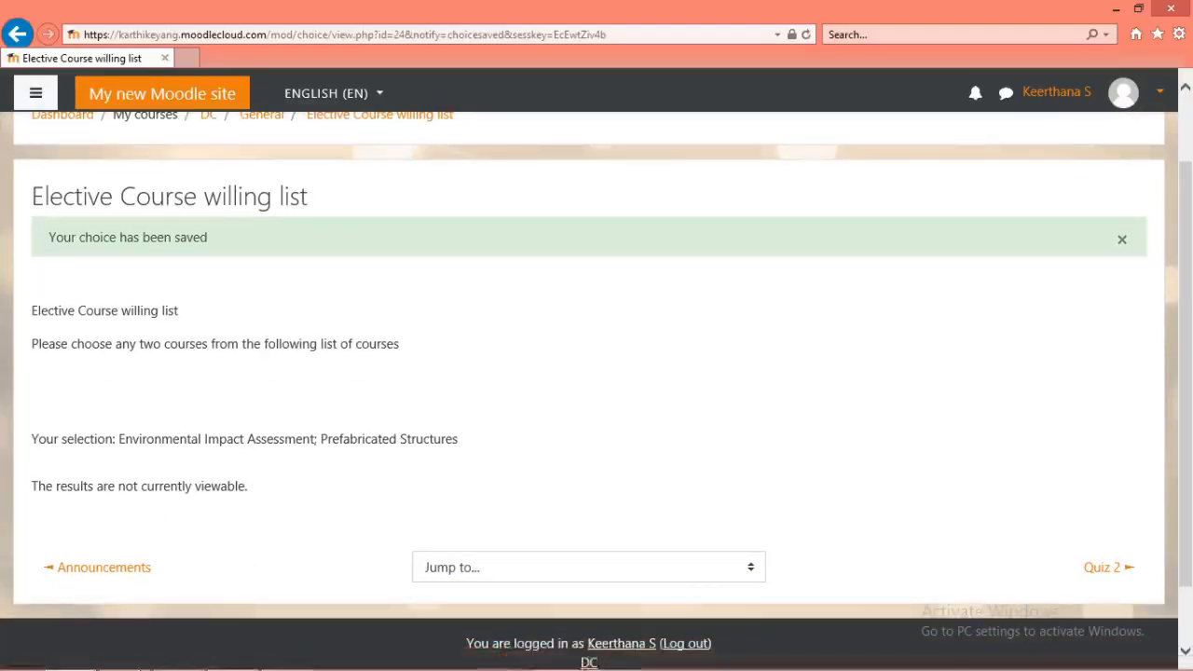
{"action": "left_click", "coordinate": [180, 655]}
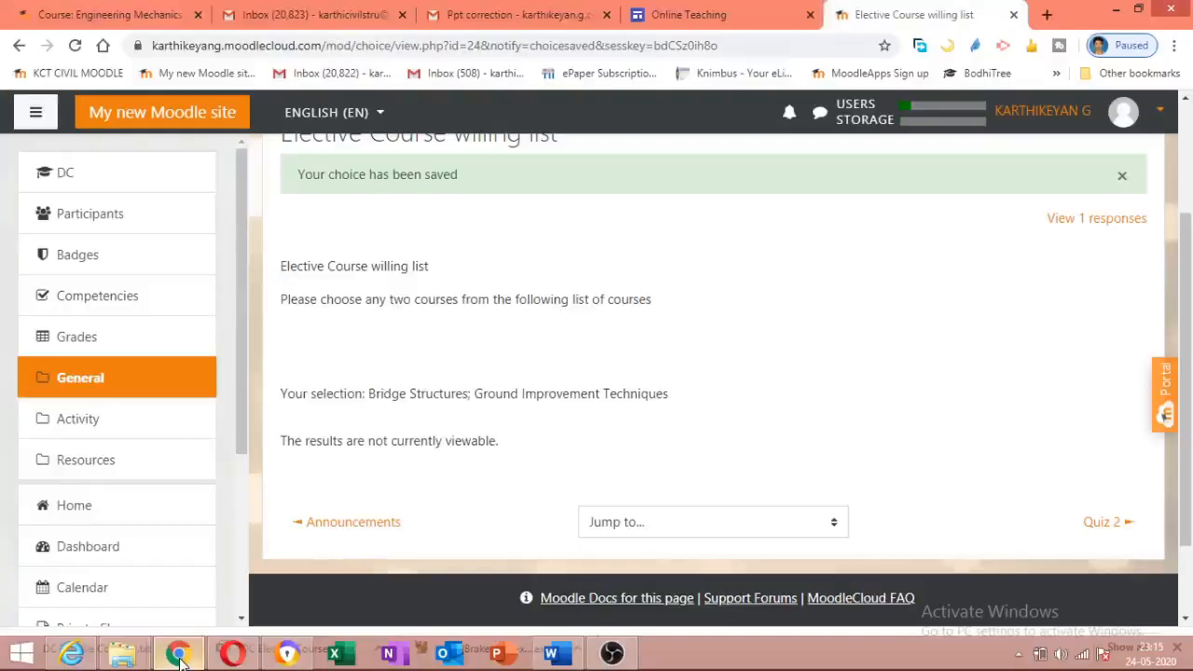
{"action": "scroll", "coordinate": [494, 358], "scroll_direction": "up", "scroll_amount": 2}
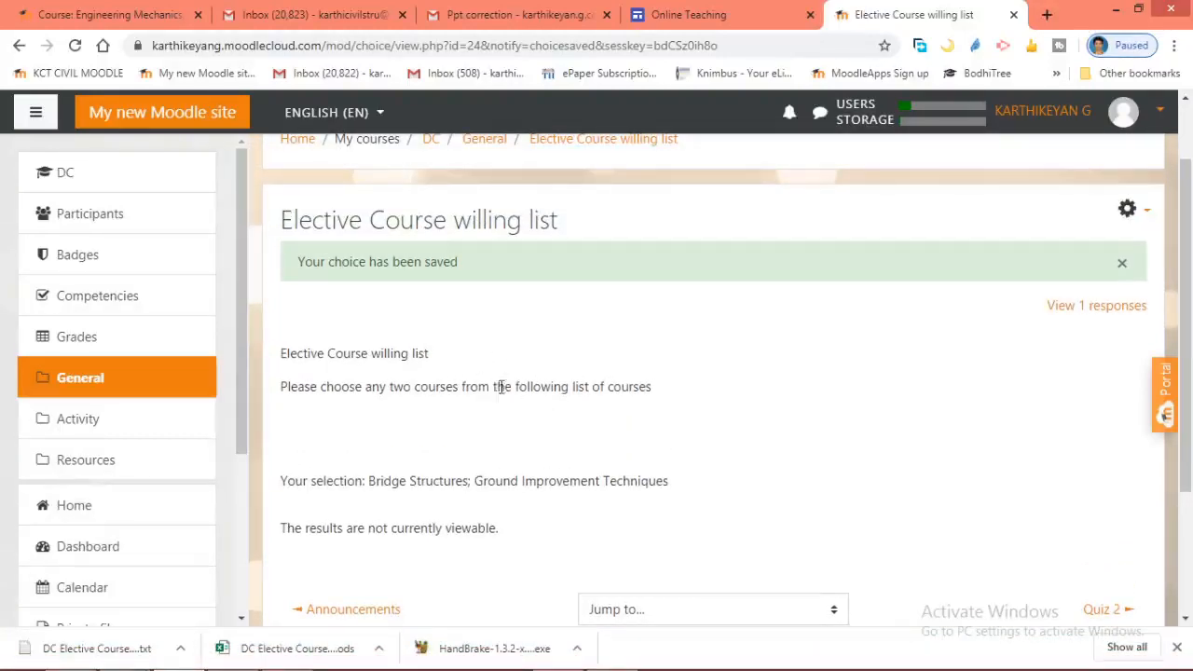
{"action": "left_click", "coordinate": [77, 47]}
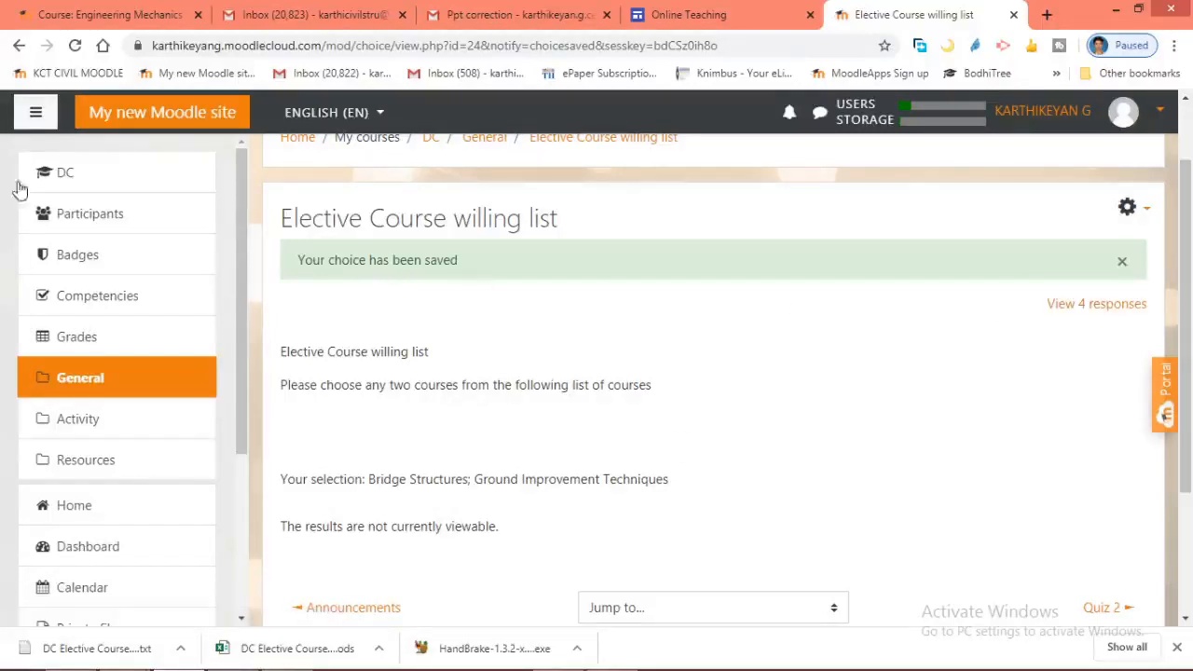
Open the Elective Course willing list responses as teacher and review each option's response count and users down to the download choices
{"action": "left_click", "coordinate": [1069, 314]}
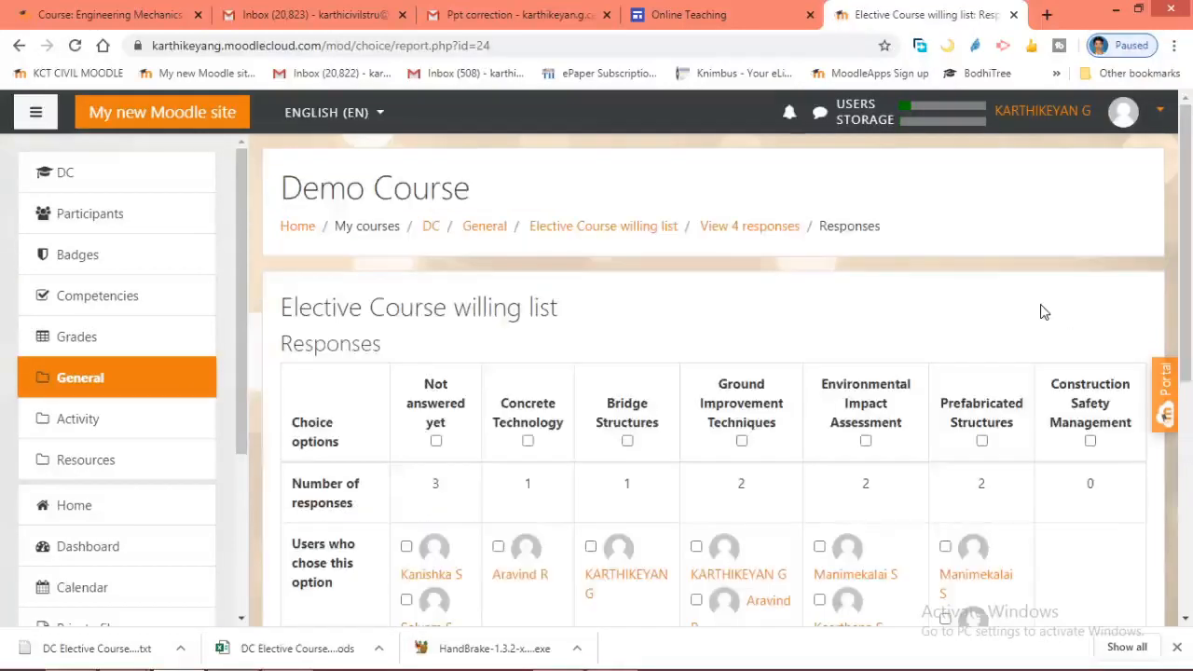
{"action": "scroll", "coordinate": [801, 291], "scroll_direction": "down", "scroll_amount": 1}
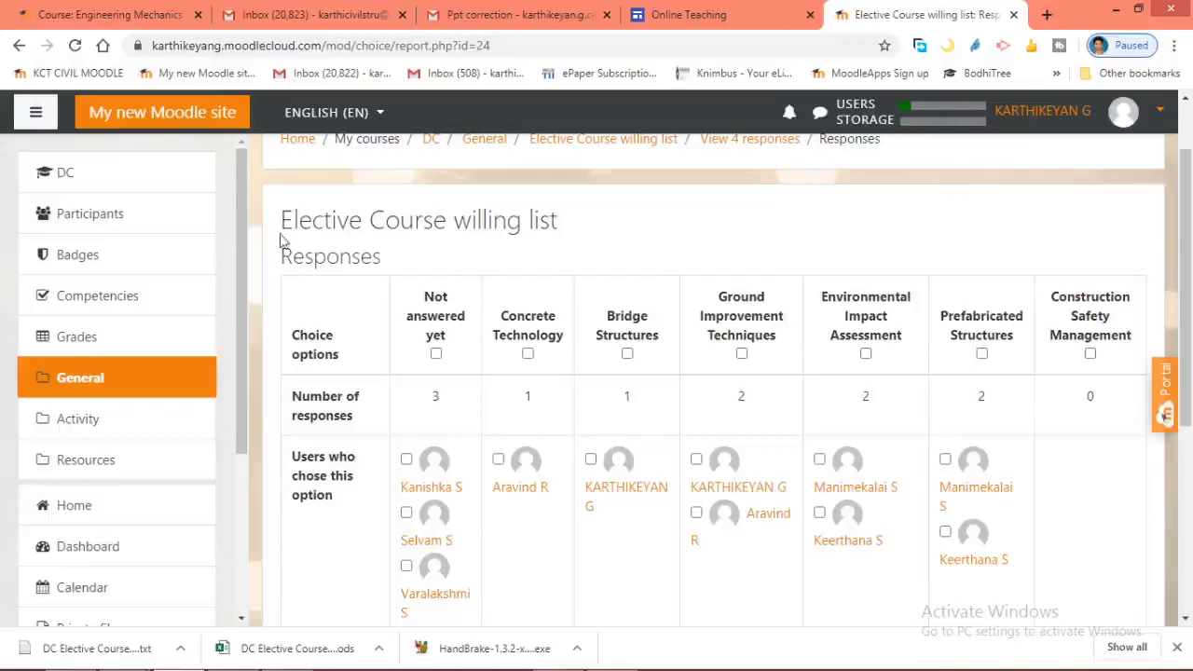
{"action": "scroll", "coordinate": [399, 267], "scroll_direction": "down", "scroll_amount": 1}
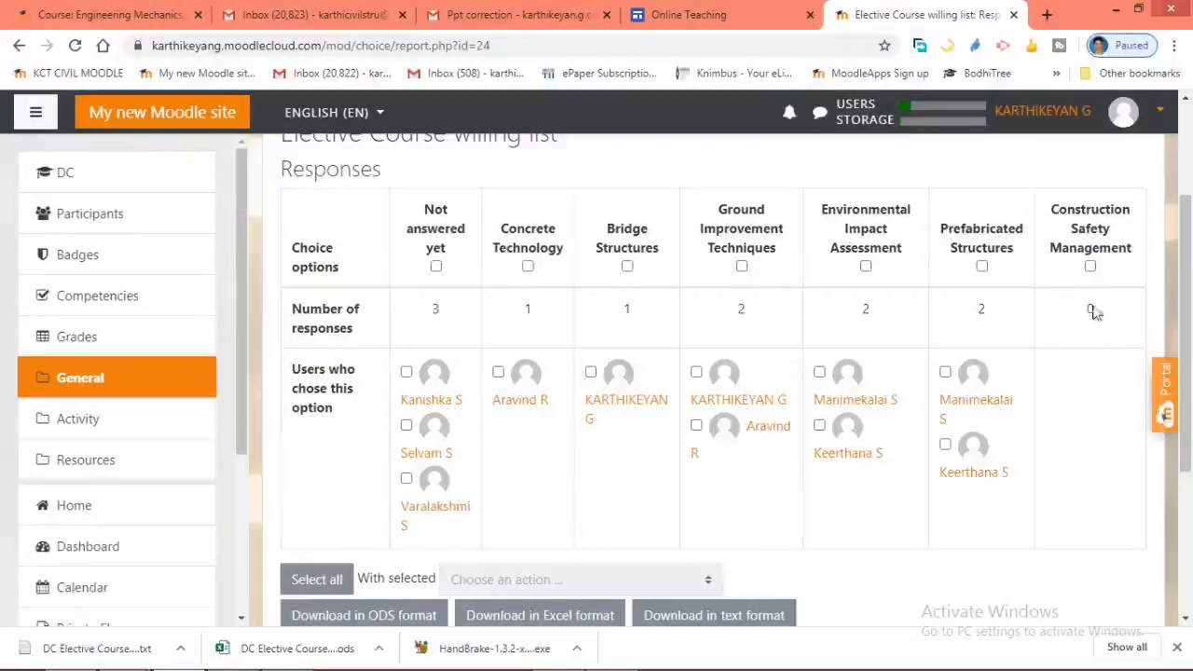
{"action": "scroll", "coordinate": [701, 298], "scroll_direction": "down", "scroll_amount": 1}
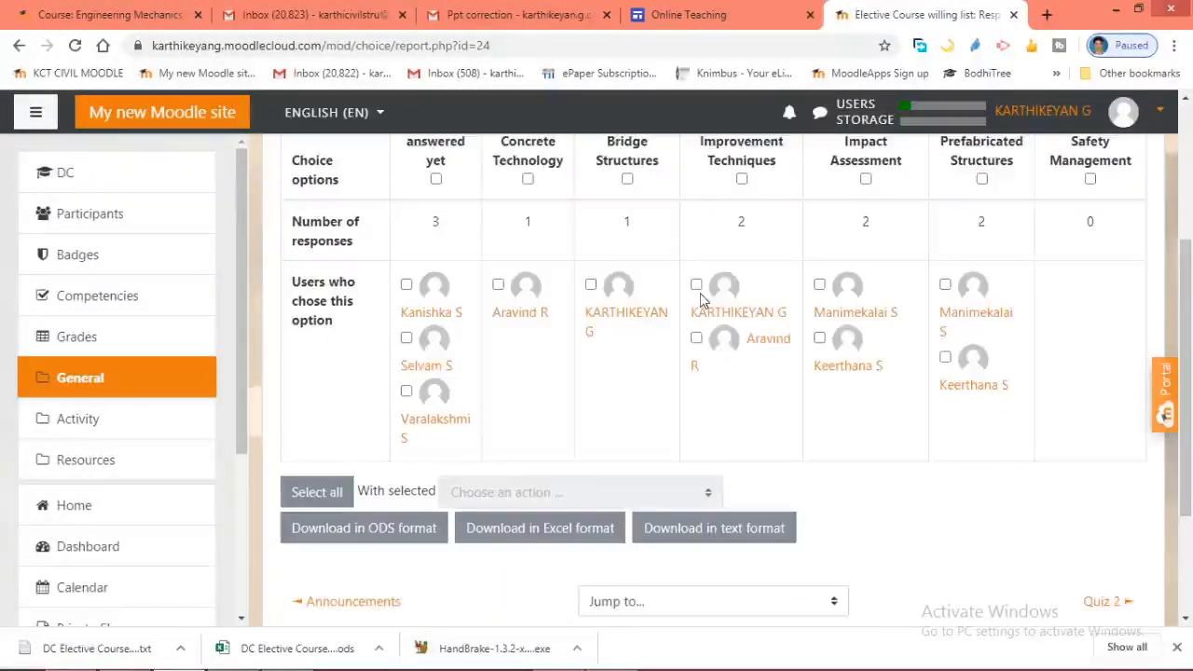
{"action": "scroll", "coordinate": [520, 284], "scroll_direction": "down", "scroll_amount": 2}
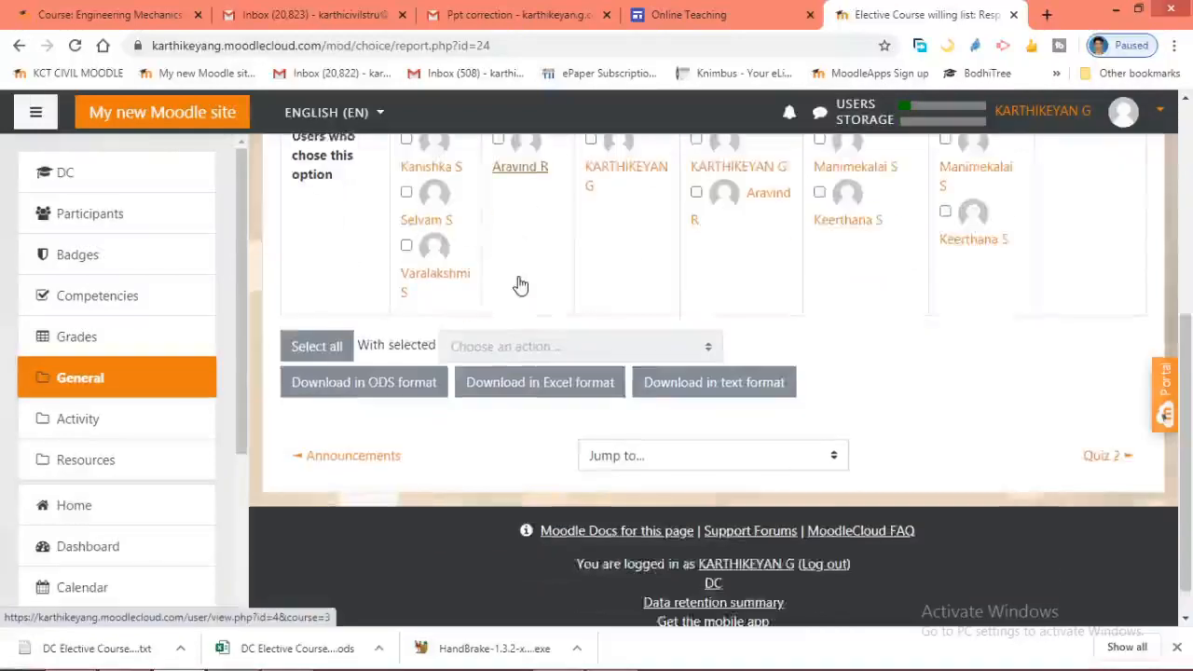
{"action": "scroll", "coordinate": [528, 303], "scroll_direction": "up", "scroll_amount": 2}
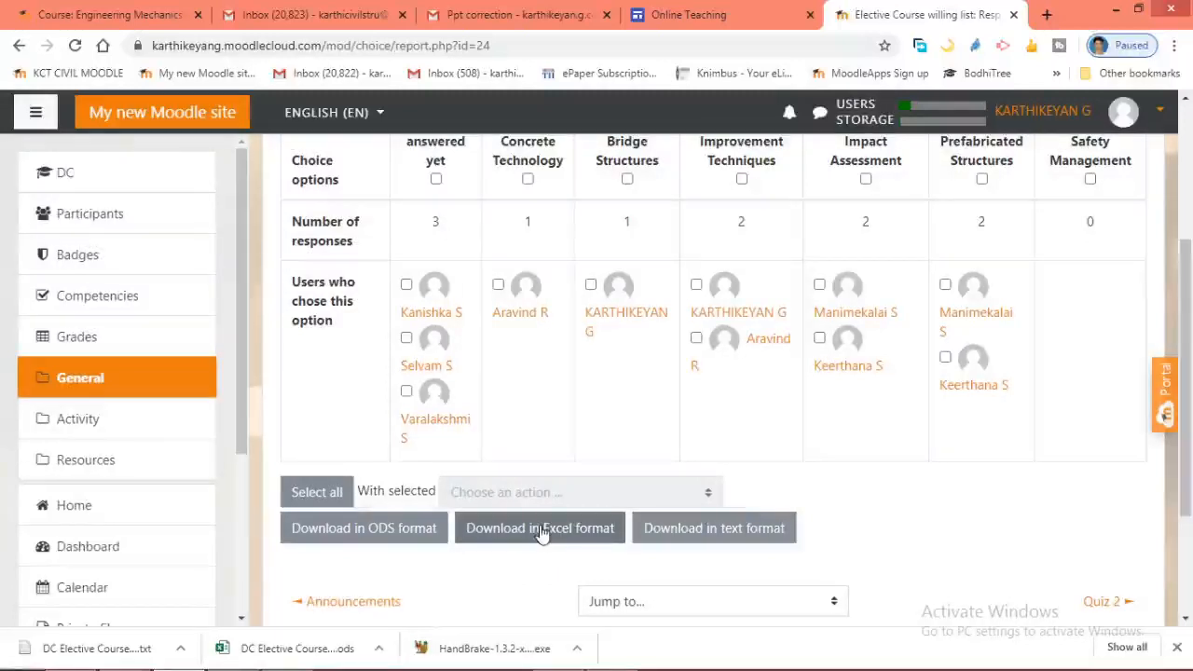
Download the responses in Excel format to the Desktop as DC Elective Course willing list and open the file in Excel
{"action": "left_click", "coordinate": [542, 529]}
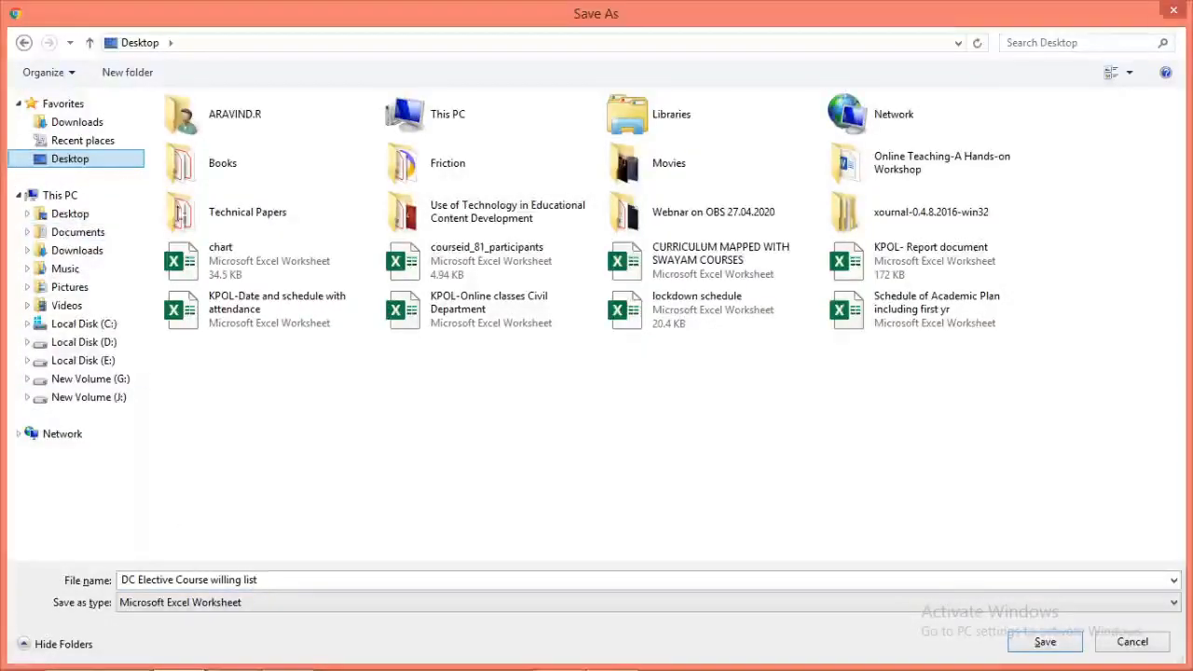
{"action": "left_click", "coordinate": [1047, 642]}
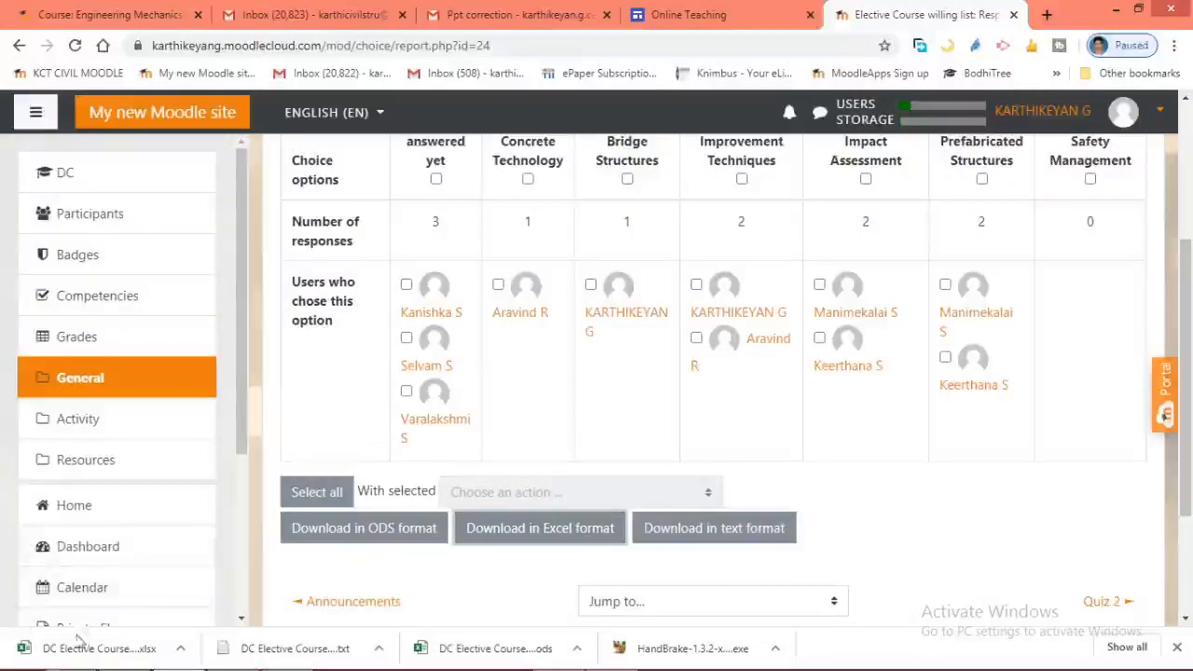
{"action": "left_click", "coordinate": [83, 657]}
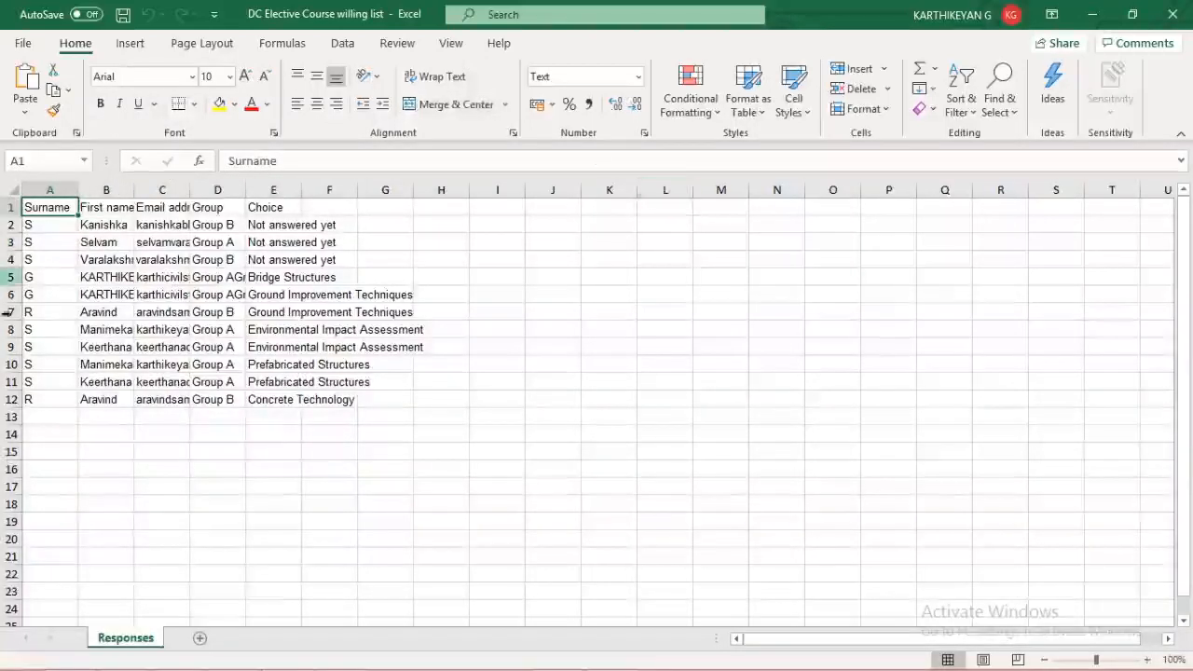
Autofit the First name, Group and Choice columns on the Responses sheet and select the Choice column
{"action": "double_click", "coordinate": [135, 190]}
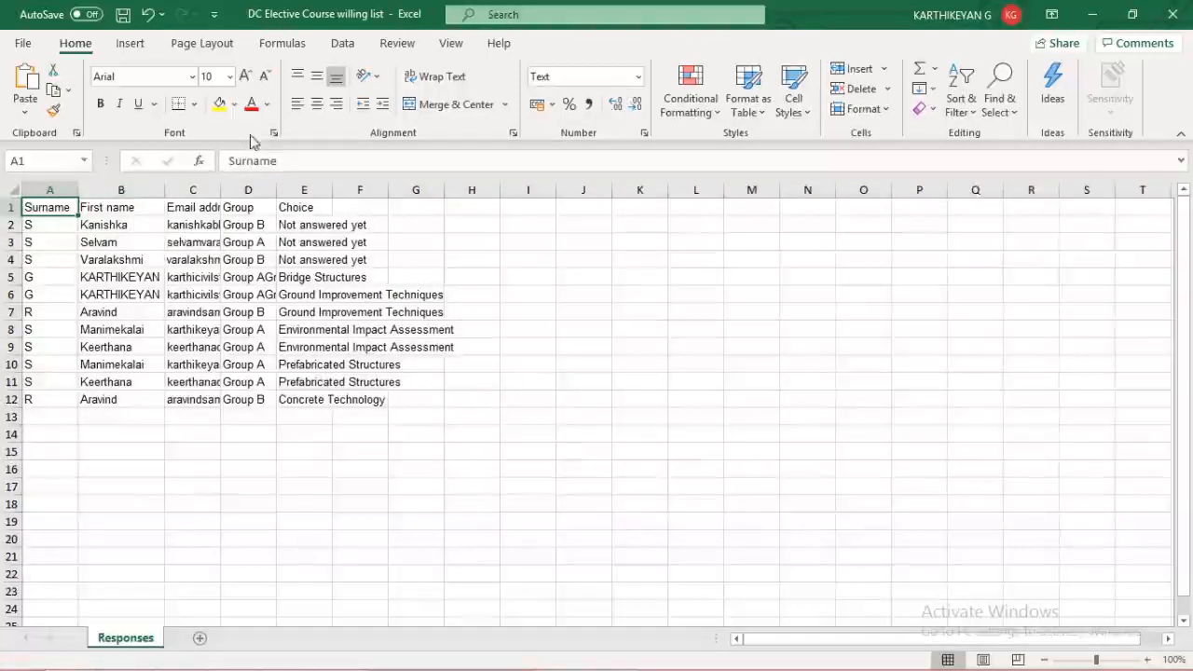
{"action": "double_click", "coordinate": [276, 189]}
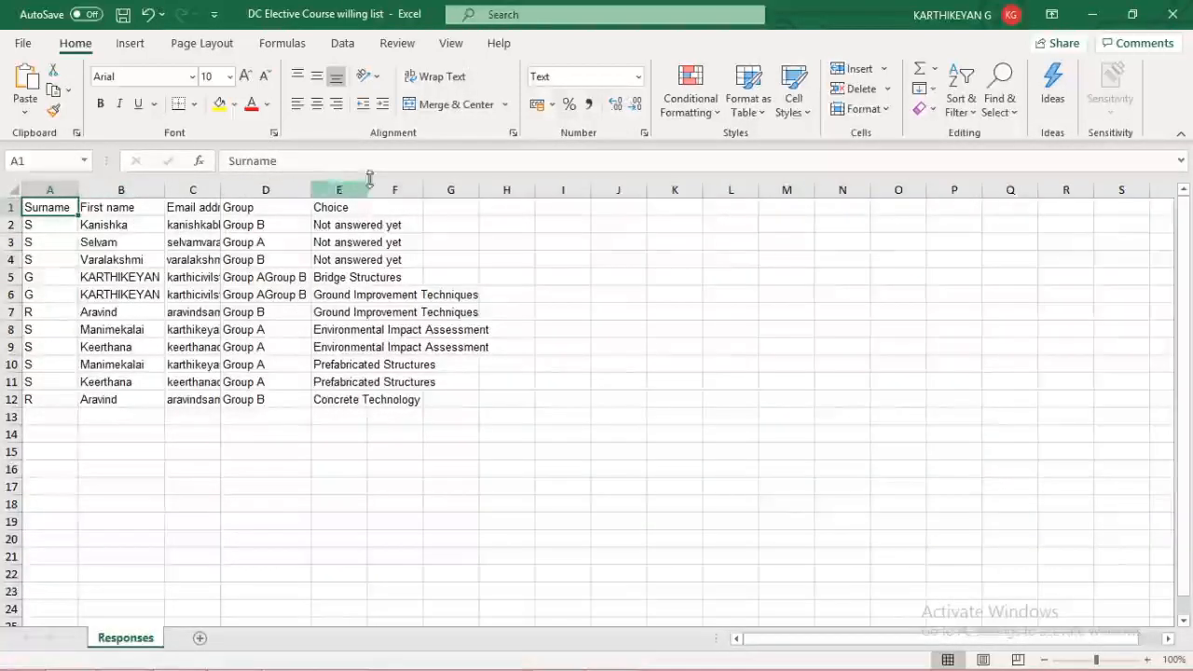
{"action": "double_click", "coordinate": [368, 190]}
{"action": "left_click", "coordinate": [368, 190]}
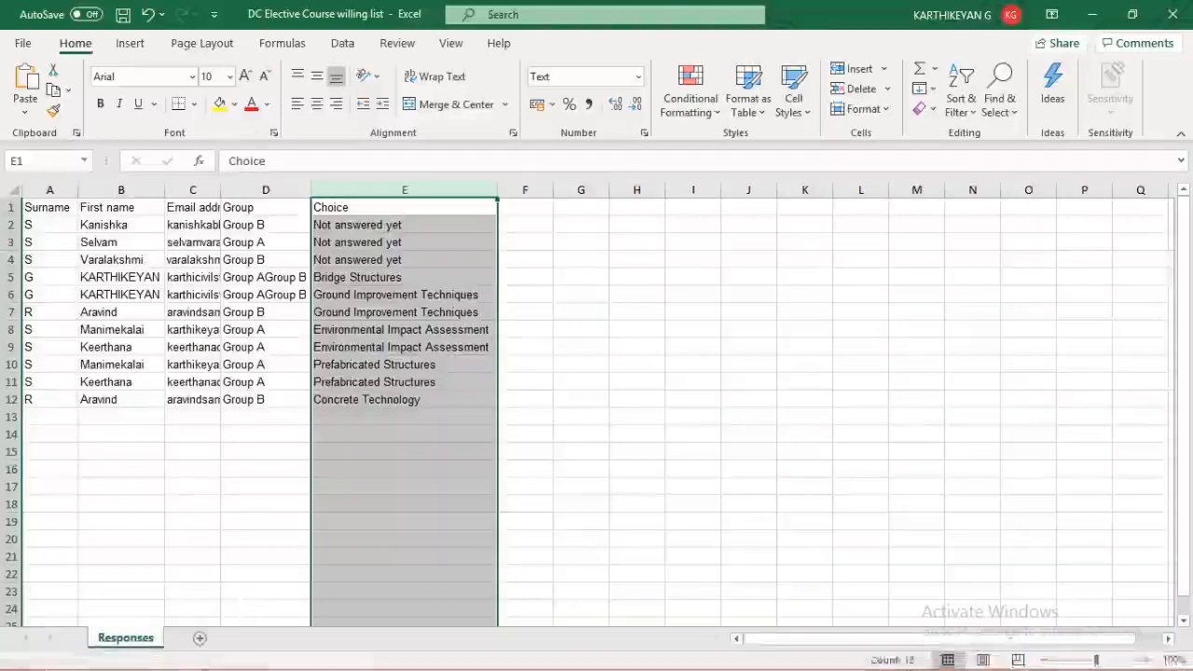
Switch back to the teacher's Chrome session, open the Elective Course willing list settings and set Allow choice to be updated to Yes
{"action": "left_click", "coordinate": [191, 657]}
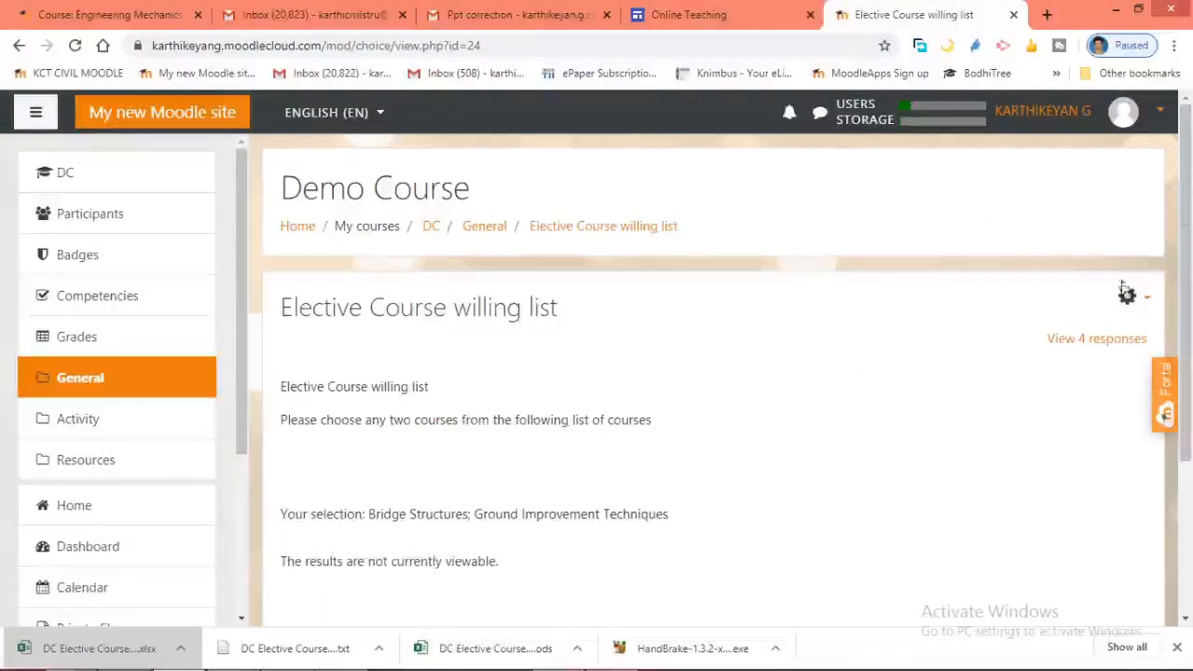
{"action": "left_click", "coordinate": [1127, 297]}
{"action": "left_click", "coordinate": [1016, 343]}
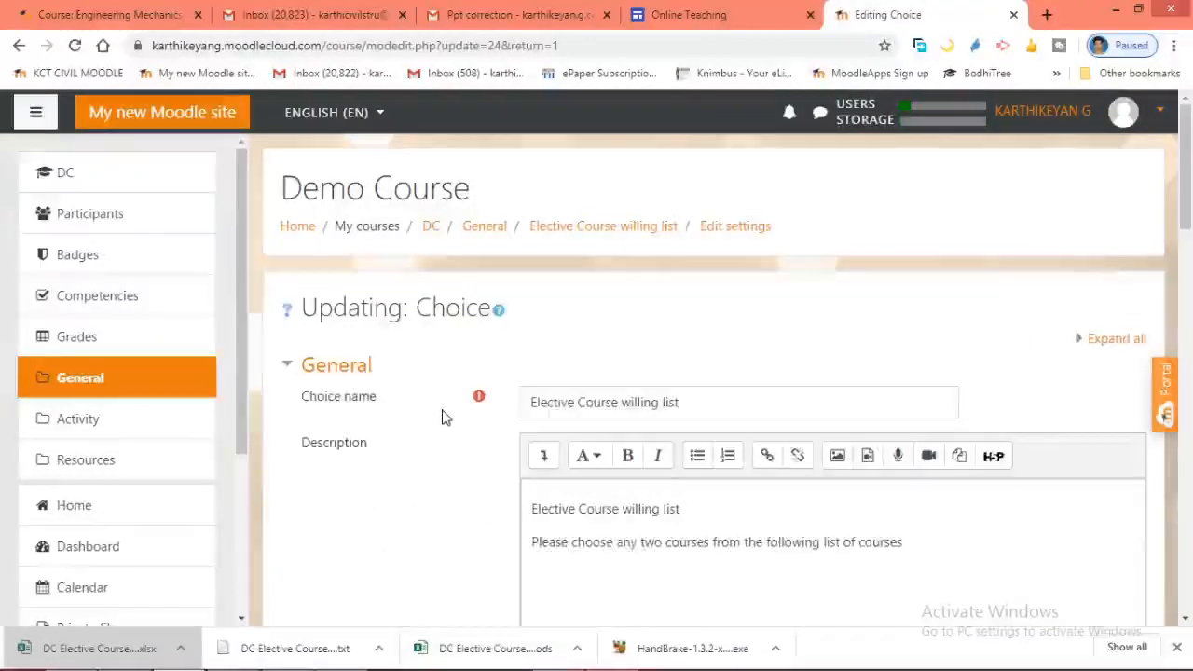
{"action": "scroll", "coordinate": [444, 417], "scroll_direction": "down", "scroll_amount": 5}
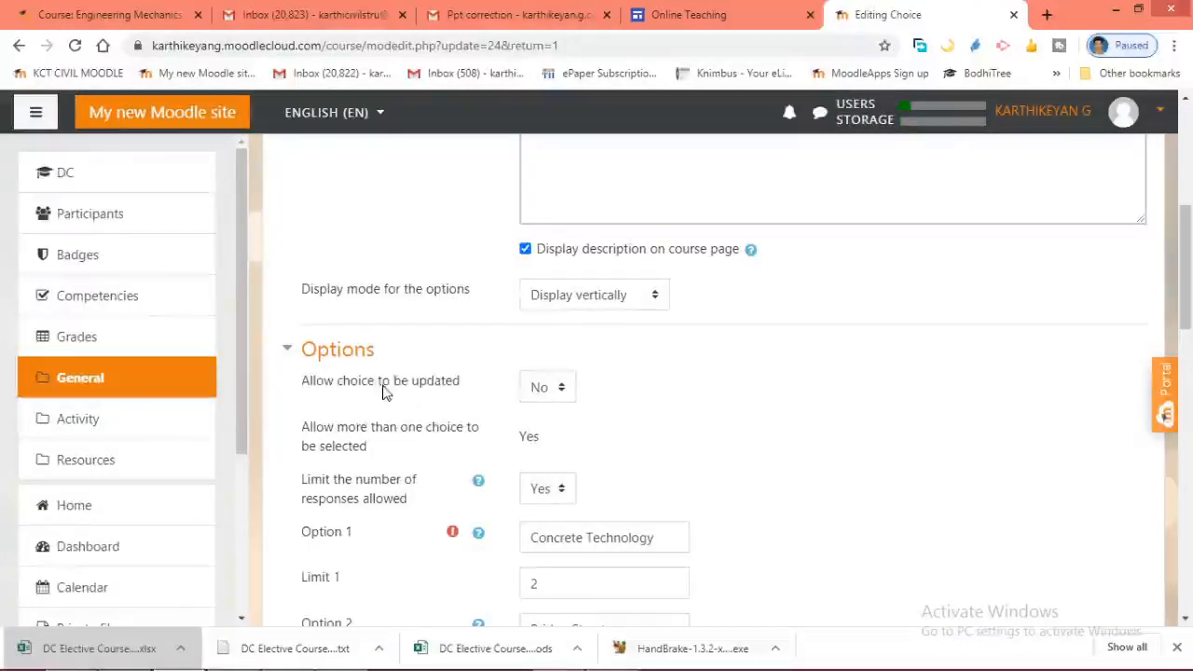
{"action": "left_click", "coordinate": [552, 388]}
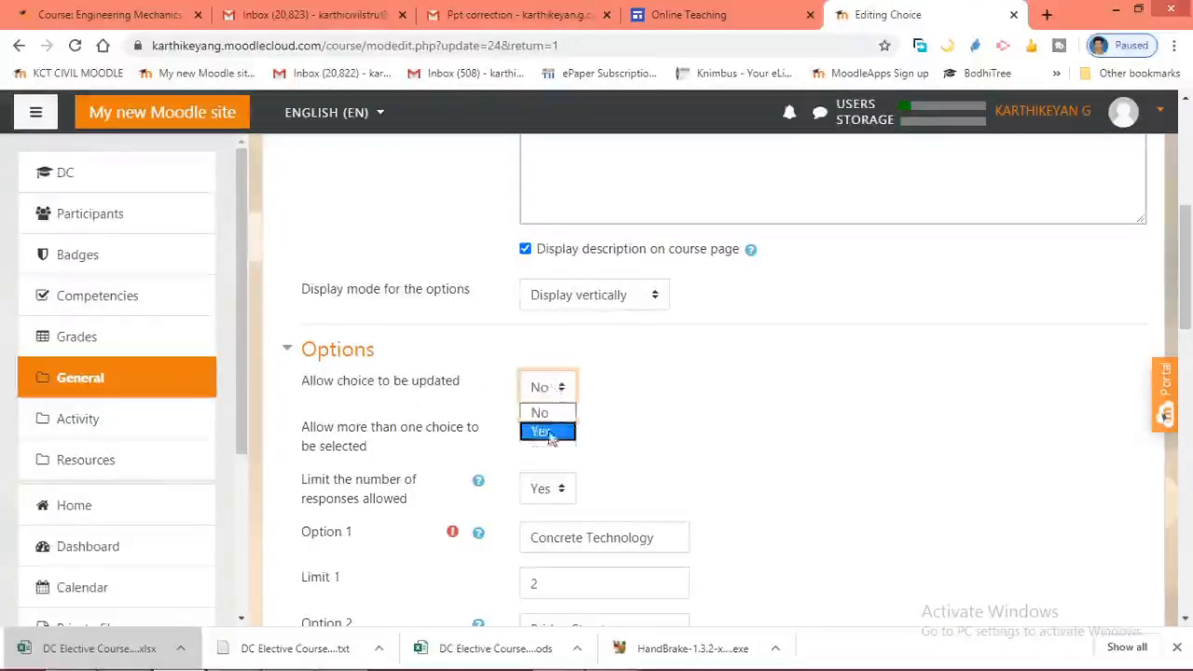
{"action": "left_click", "coordinate": [552, 429]}
Set Publish results to Show results to students after they answer in the choice's Results settings
{"action": "scroll", "coordinate": [622, 414], "scroll_direction": "down", "scroll_amount": 1}
{"action": "scroll", "coordinate": [622, 414], "scroll_direction": "down", "scroll_amount": 5}
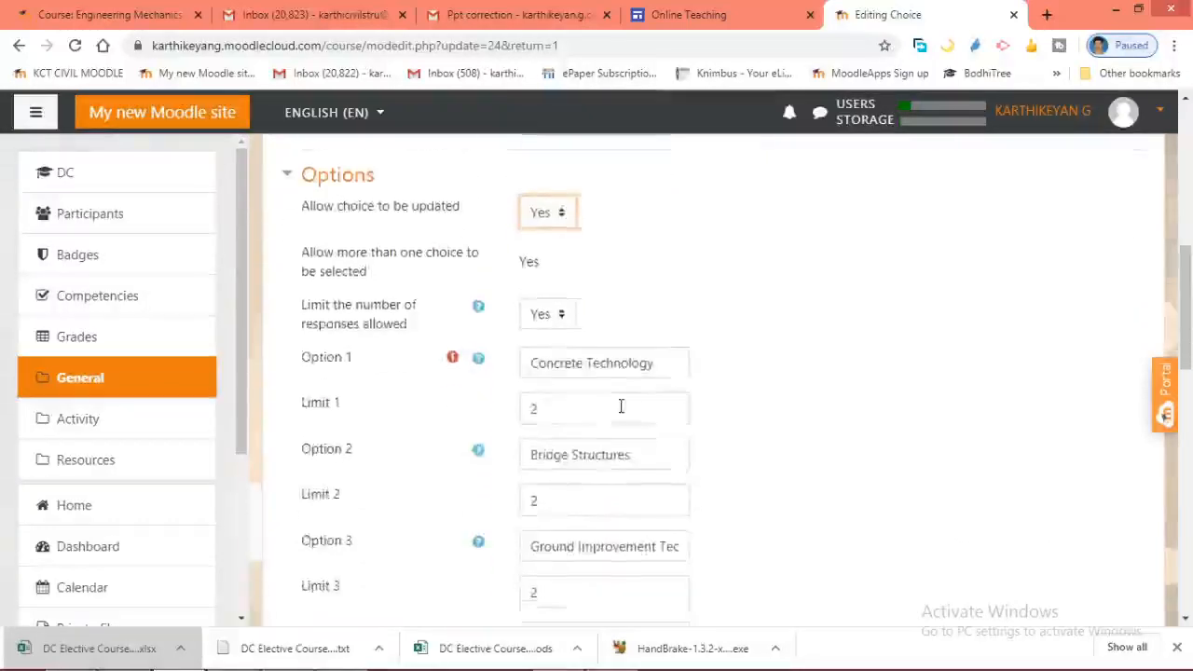
{"action": "scroll", "coordinate": [621, 406], "scroll_direction": "down", "scroll_amount": 5}
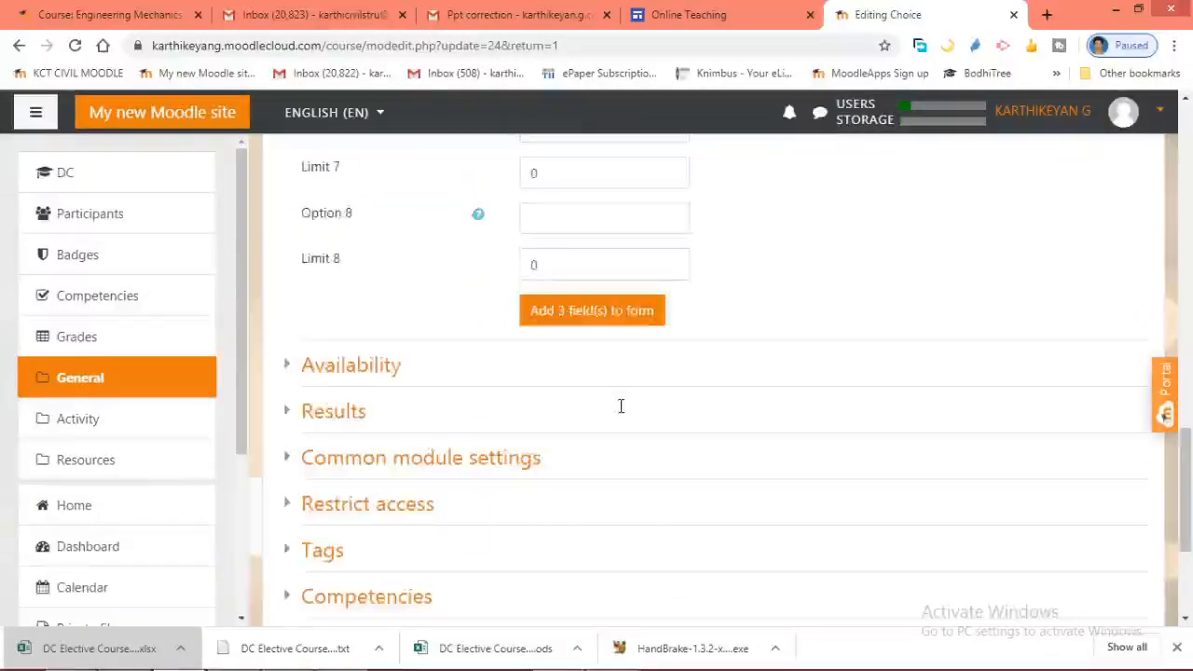
{"action": "scroll", "coordinate": [334, 233], "scroll_direction": "up", "scroll_amount": 1}
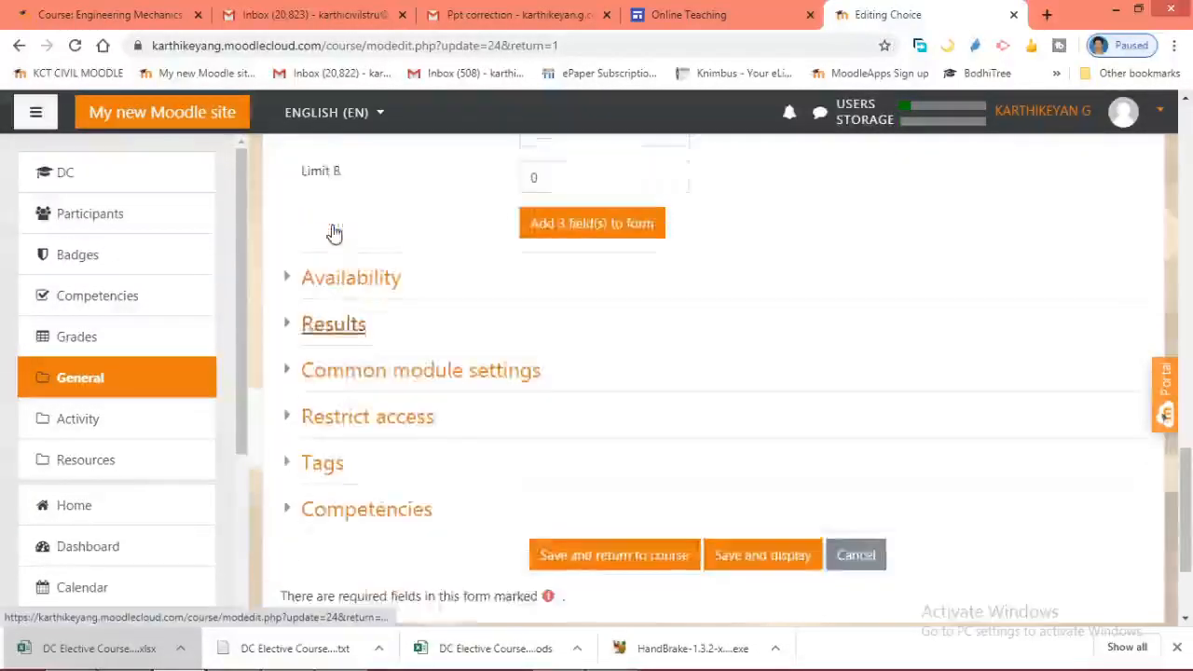
{"action": "left_click", "coordinate": [341, 328]}
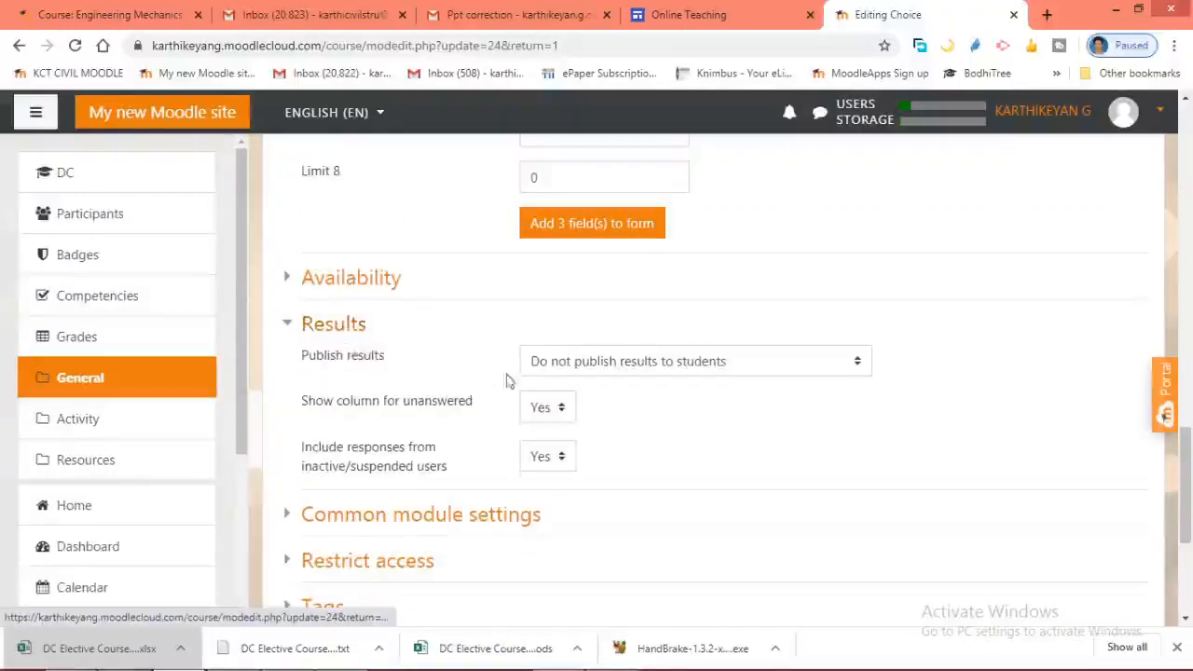
{"action": "left_click", "coordinate": [706, 371]}
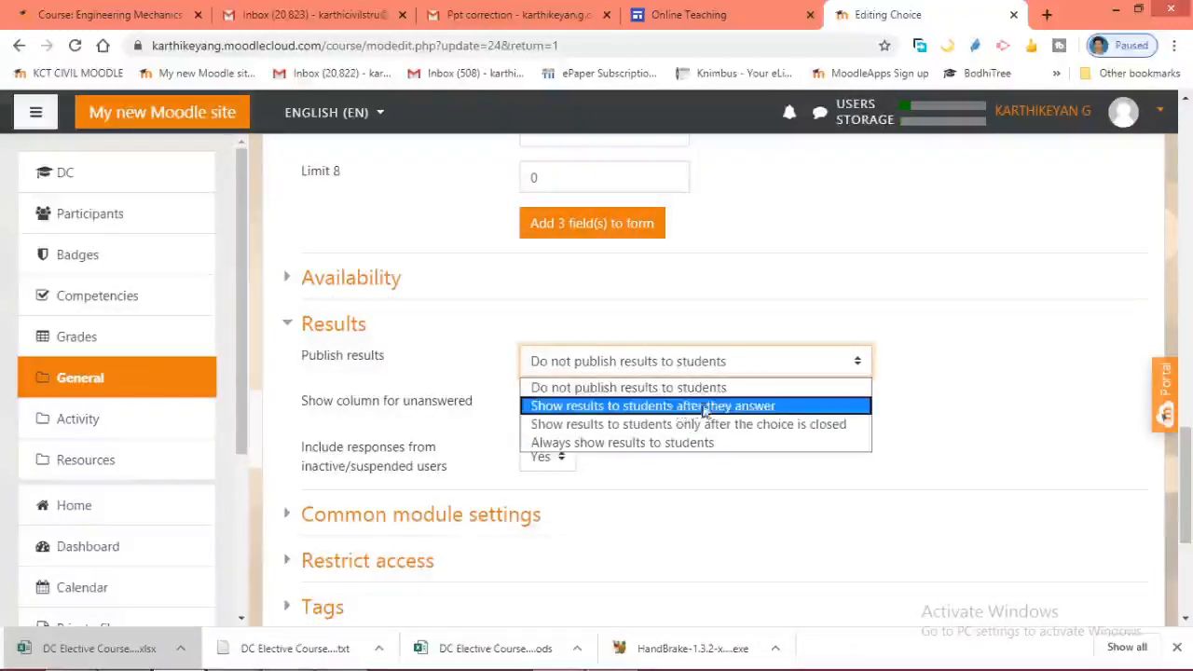
{"action": "left_click", "coordinate": [750, 410]}
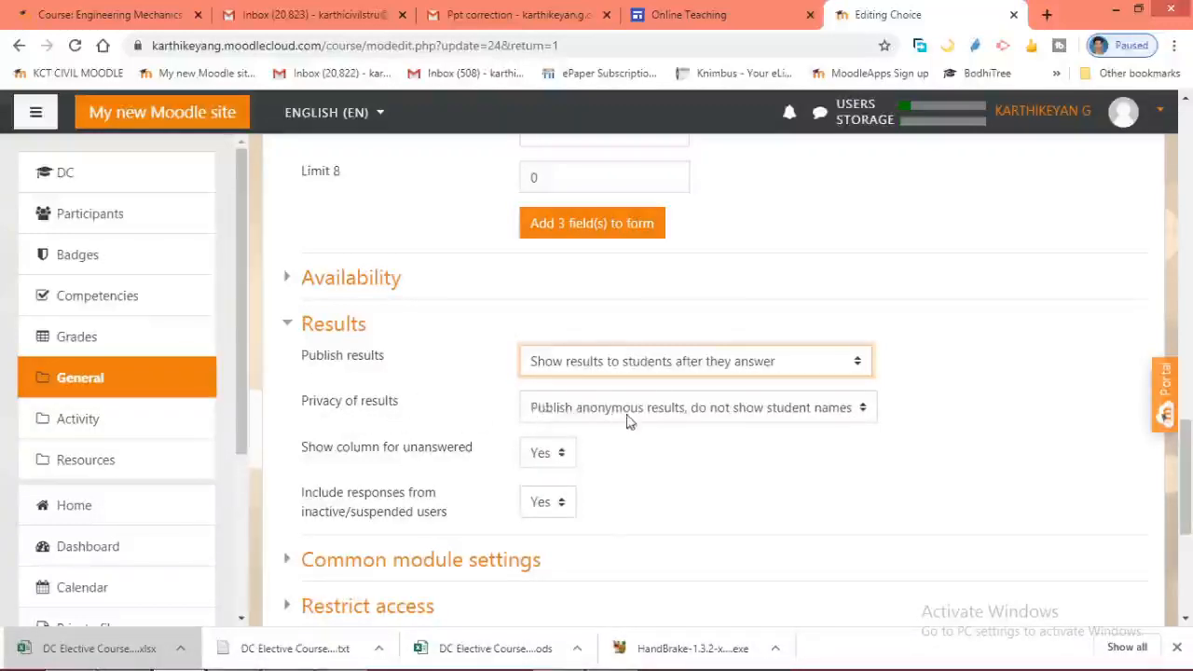
Set Privacy of results to Publish anonymous results, do not show student names, and save the choice, returning to the course
{"action": "left_click", "coordinate": [820, 414]}
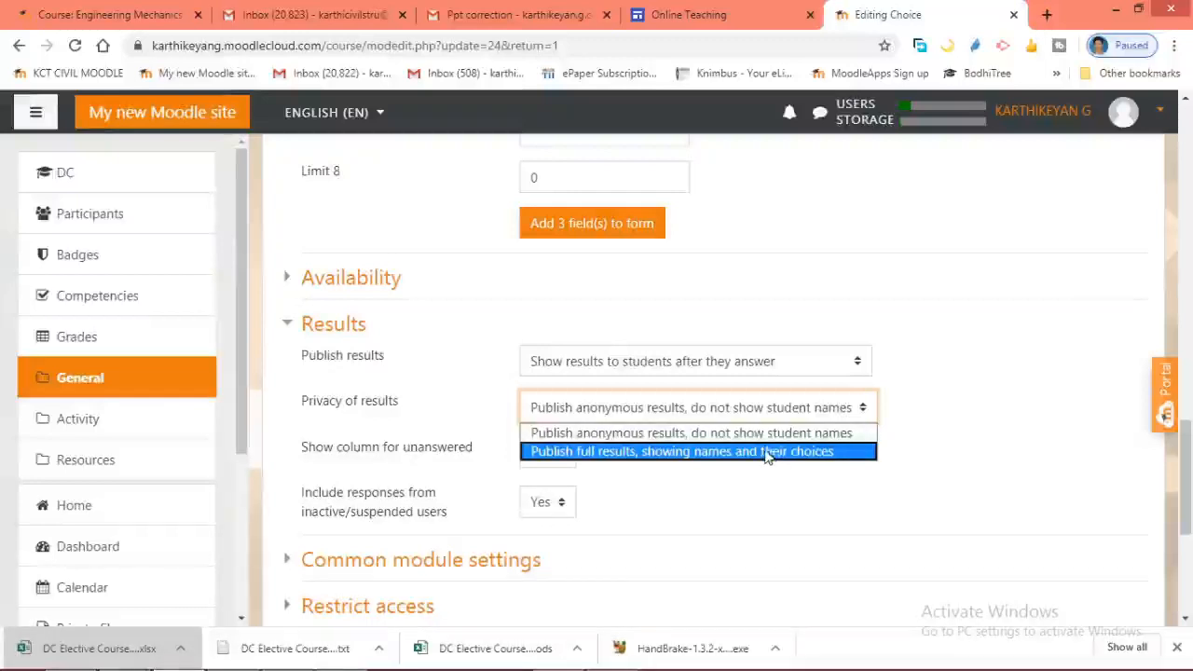
{"action": "left_click", "coordinate": [640, 434]}
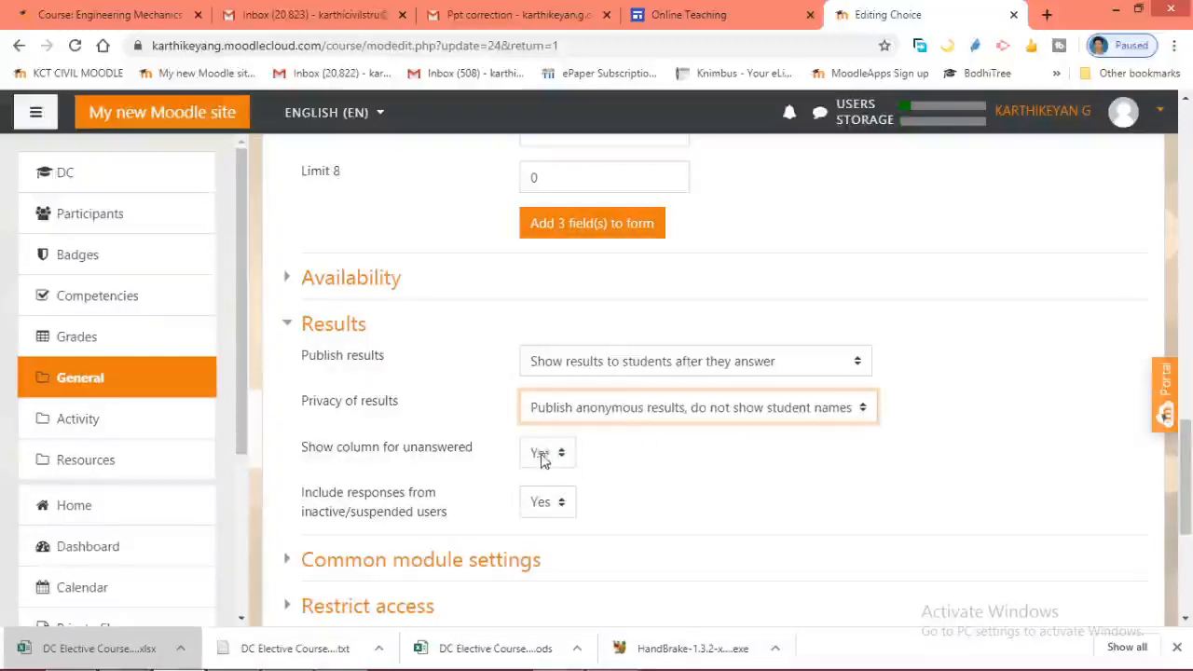
{"action": "scroll", "coordinate": [550, 466], "scroll_direction": "down", "scroll_amount": 2}
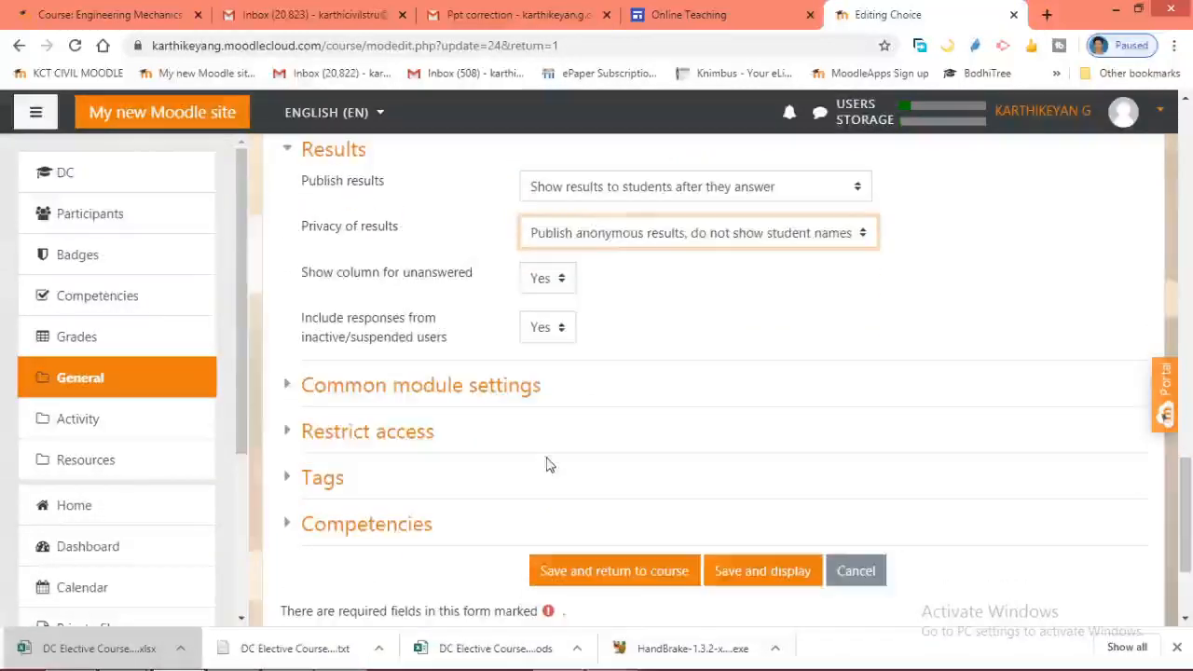
{"action": "left_click", "coordinate": [628, 572]}
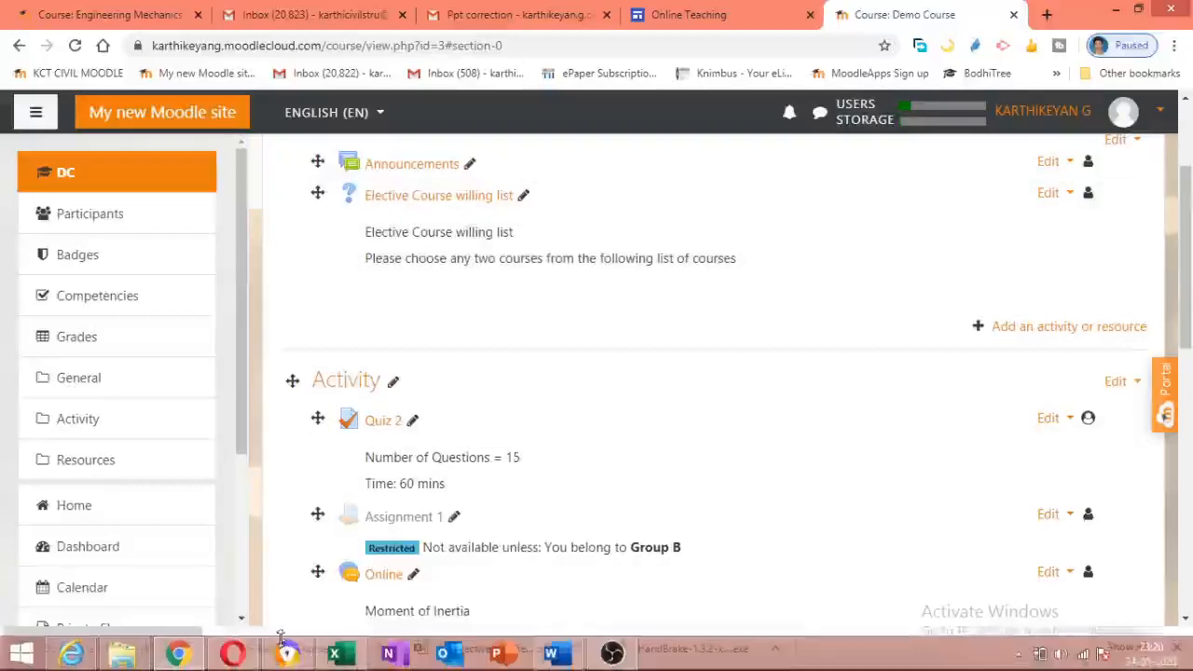
Switch to the student's separate browser session, reload Elective Course willing list, and examine the editable options and anonymous response chart
{"action": "left_click", "coordinate": [288, 653]}
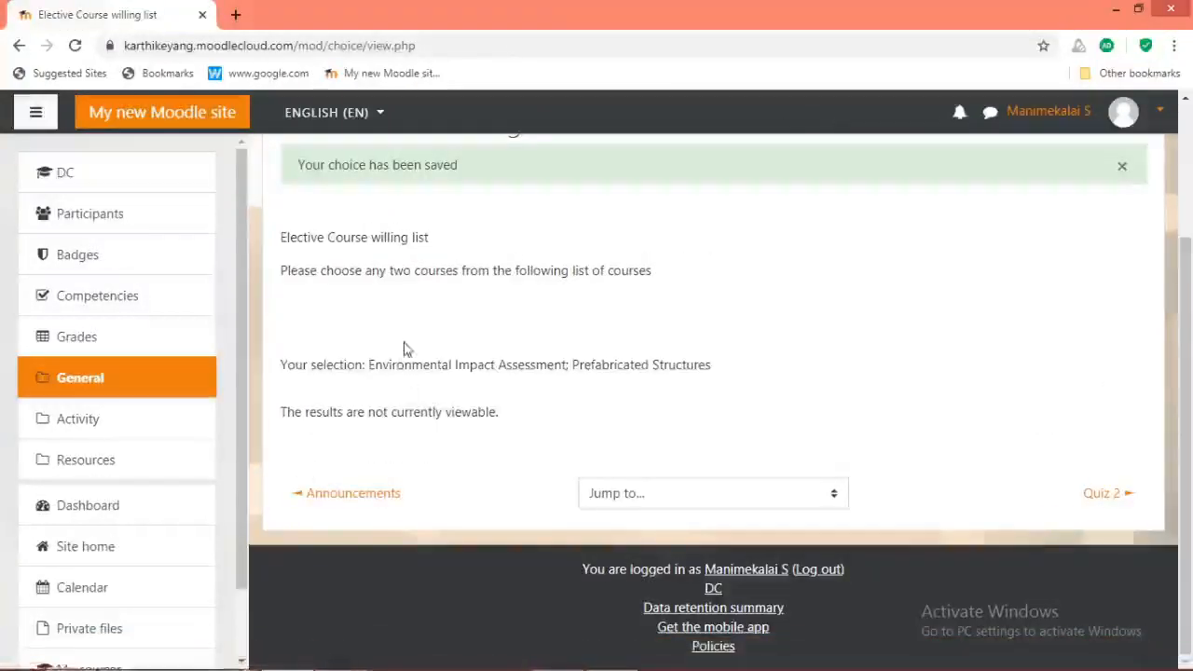
{"action": "scroll", "coordinate": [213, 177], "scroll_direction": "up", "scroll_amount": 1}
{"action": "left_click", "coordinate": [75, 47]}
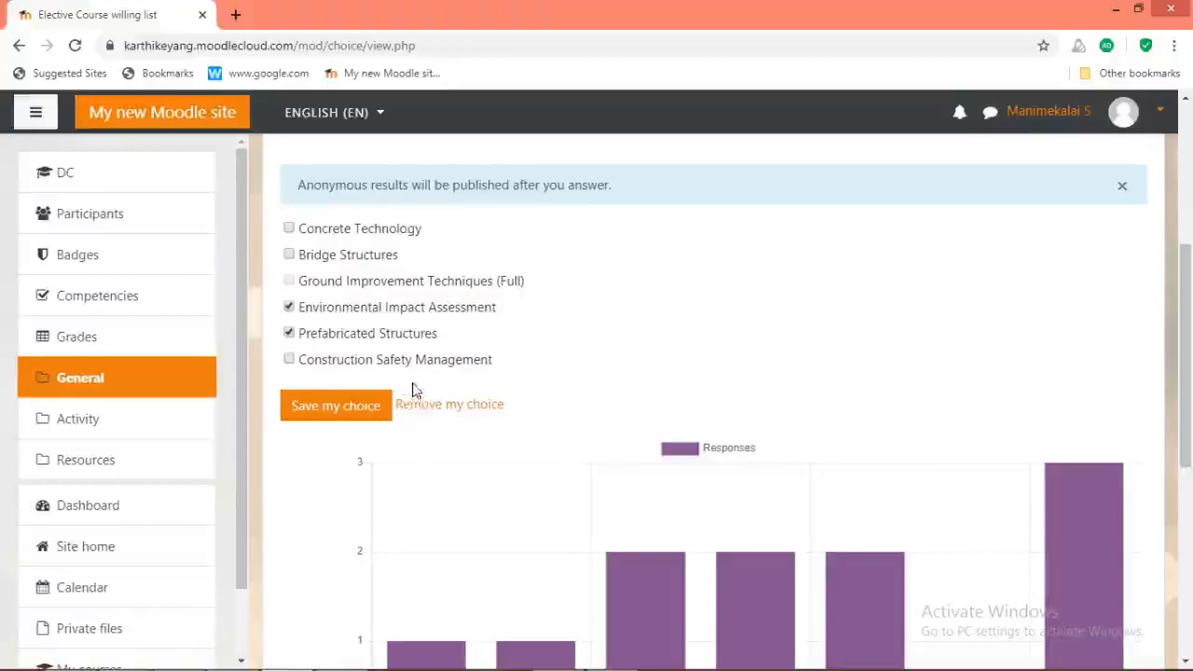
{"action": "scroll", "coordinate": [413, 382], "scroll_direction": "up", "scroll_amount": 1}
{"action": "scroll", "coordinate": [413, 365], "scroll_direction": "down", "scroll_amount": 2}
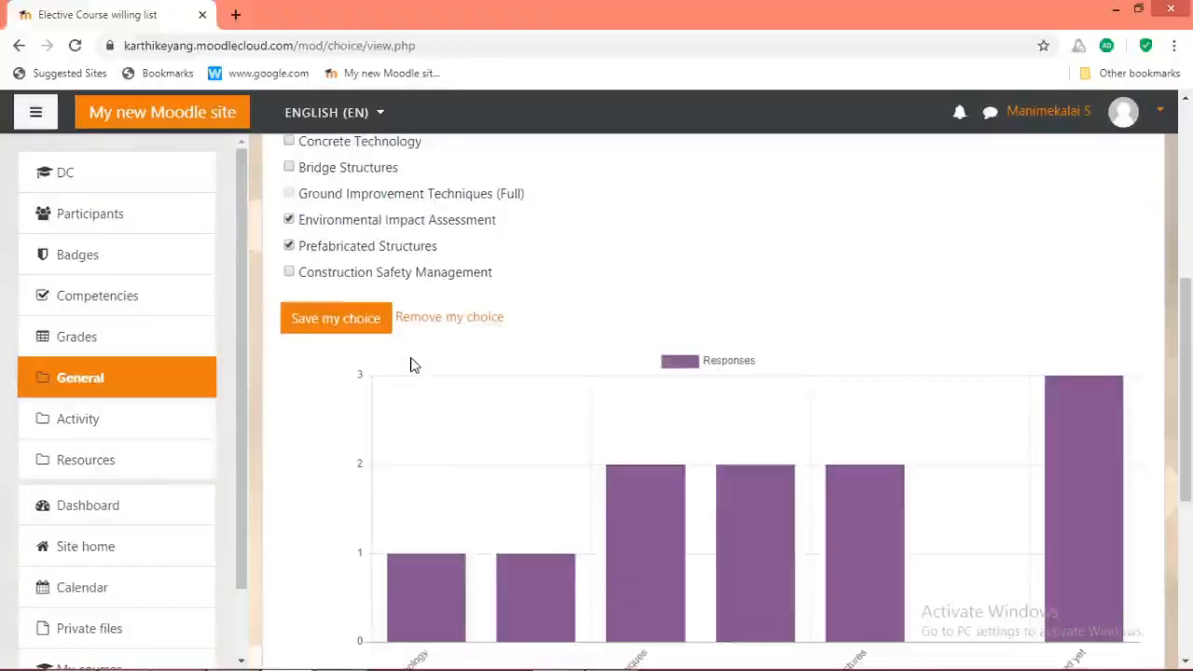
{"action": "scroll", "coordinate": [372, 319], "scroll_direction": "up", "scroll_amount": 1}
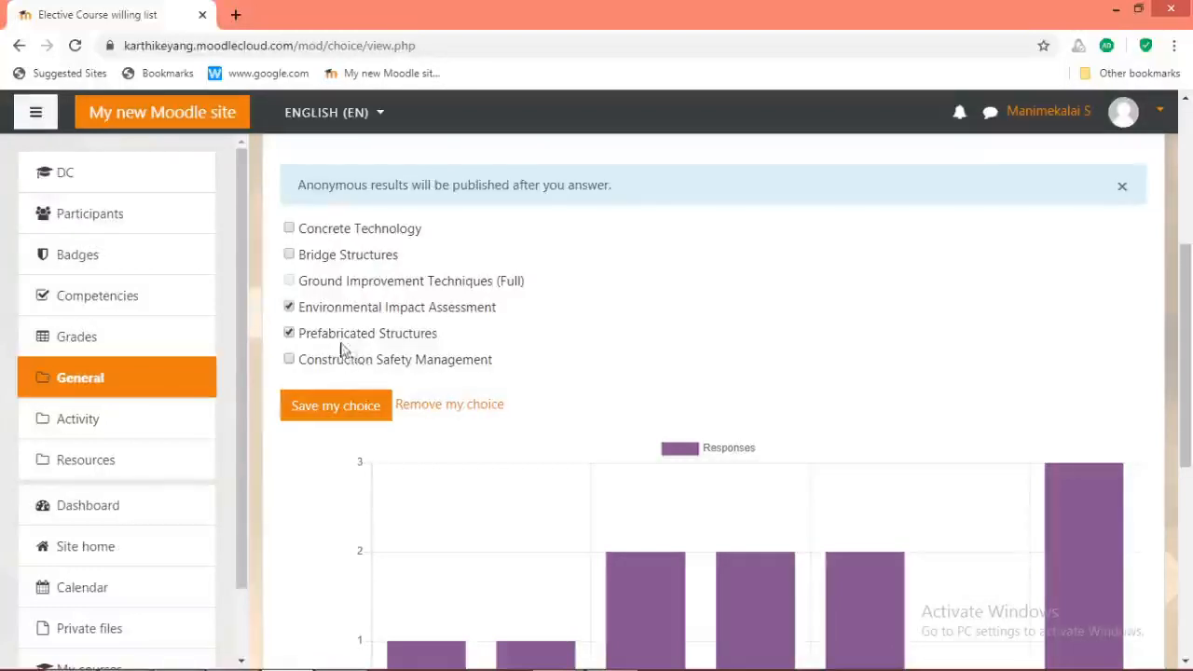
Change the student's selections to only Bridge Structures and Construction Safety Management, save the choice, and review the updated response chart
{"action": "left_click", "coordinate": [290, 334]}
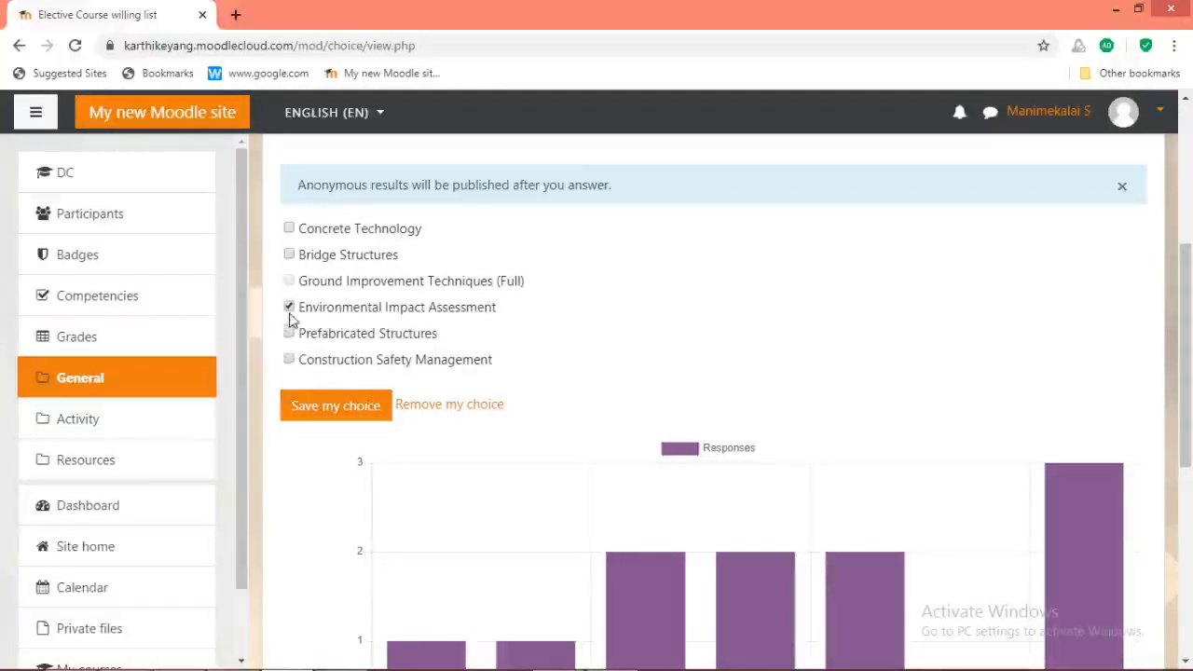
{"action": "left_click", "coordinate": [289, 255]}
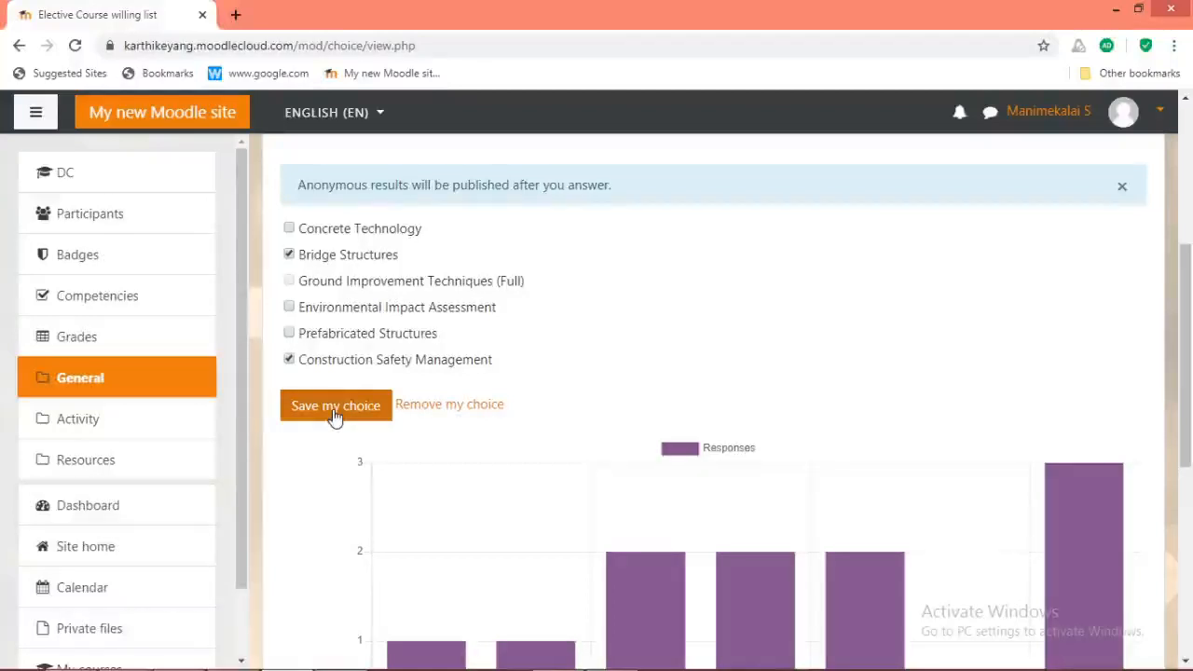
{"action": "left_click", "coordinate": [335, 417]}
{"action": "scroll", "coordinate": [354, 431], "scroll_direction": "down", "scroll_amount": 4}
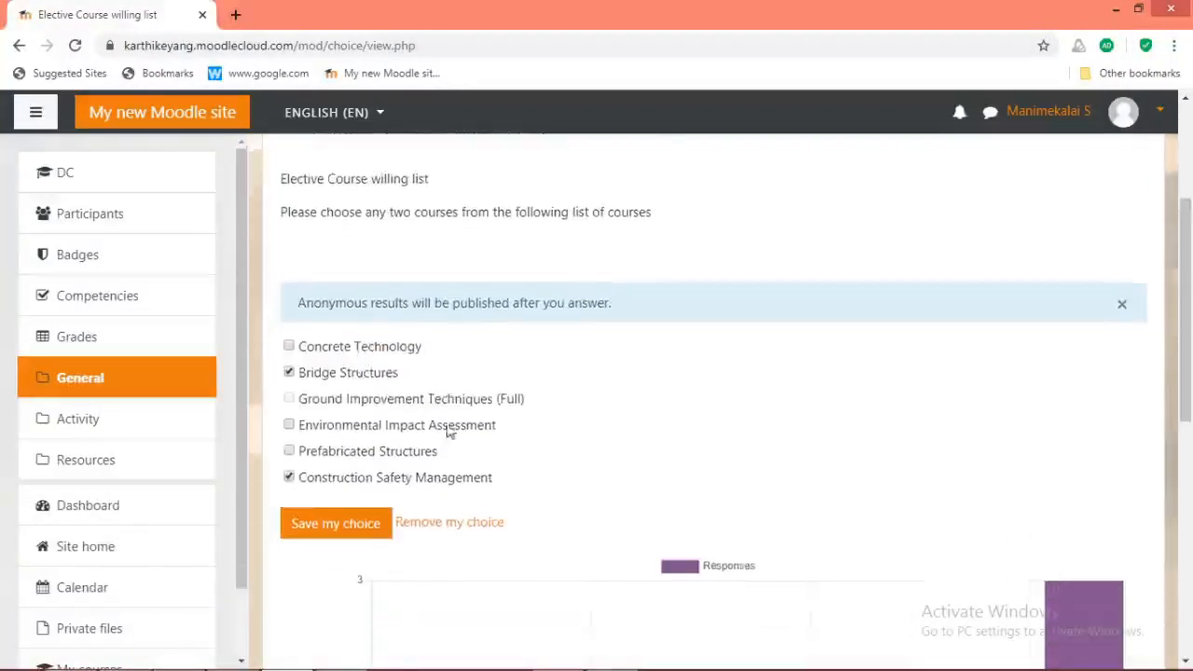
{"action": "scroll", "coordinate": [447, 392], "scroll_direction": "down", "scroll_amount": 2}
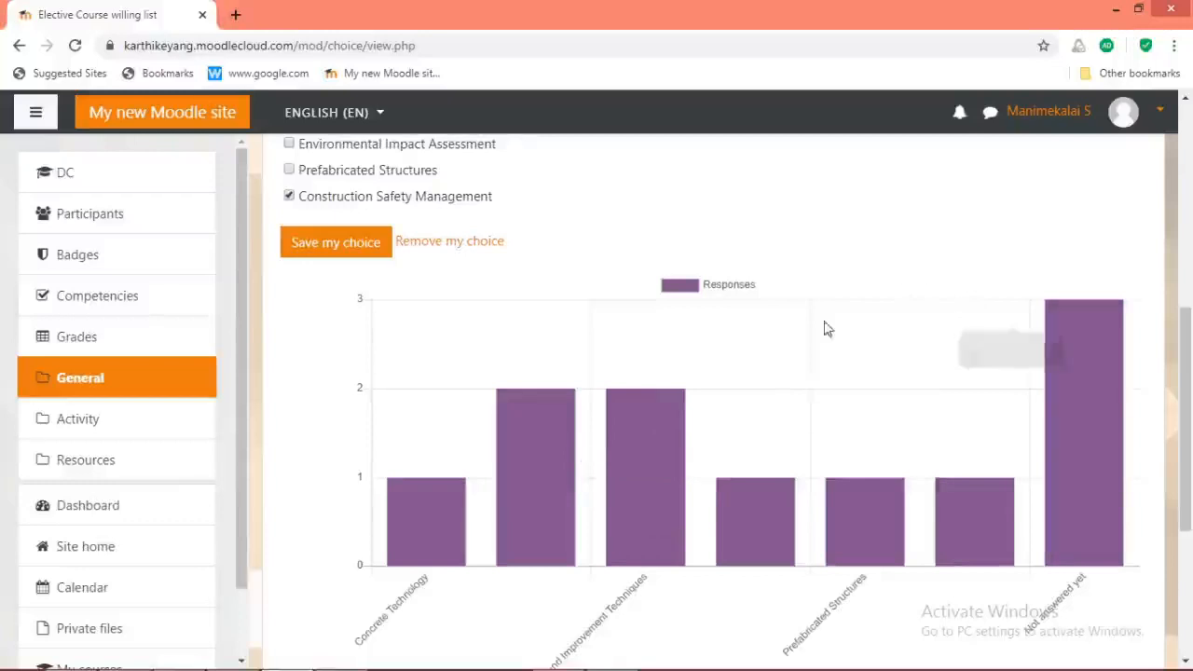
{"action": "scroll", "coordinate": [792, 363], "scroll_direction": "down", "scroll_amount": 1}
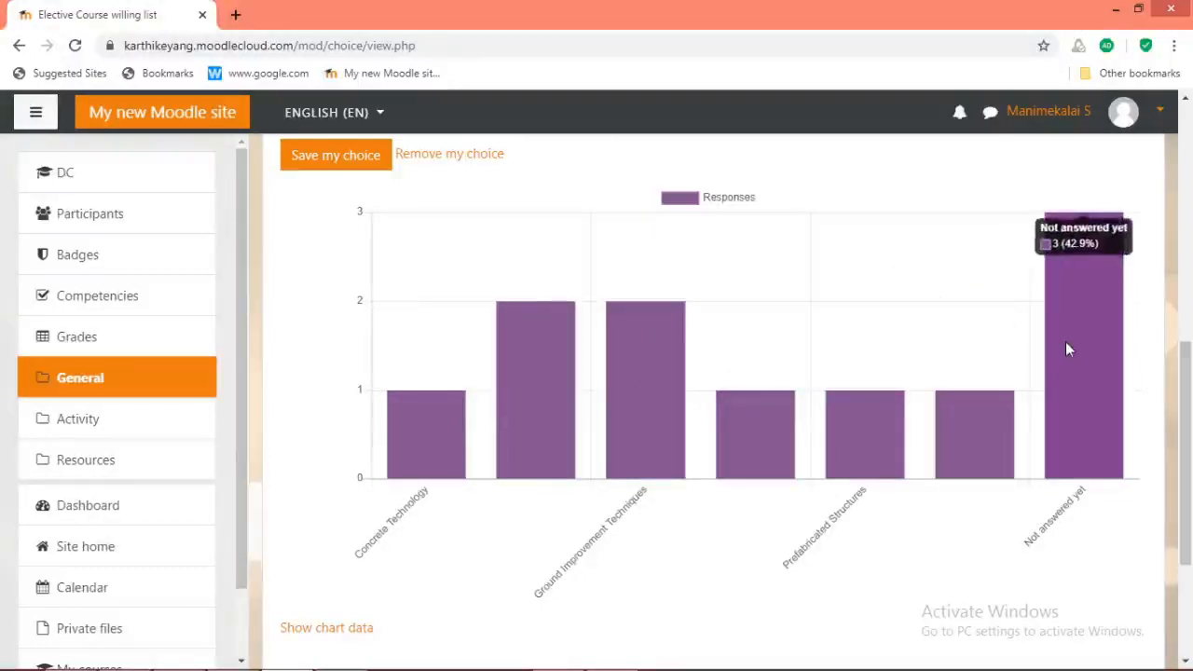
Examine the response count of each course in the student's chart, and show the chart data as a table
{"action": "mouse_move", "coordinate": [442, 444]}
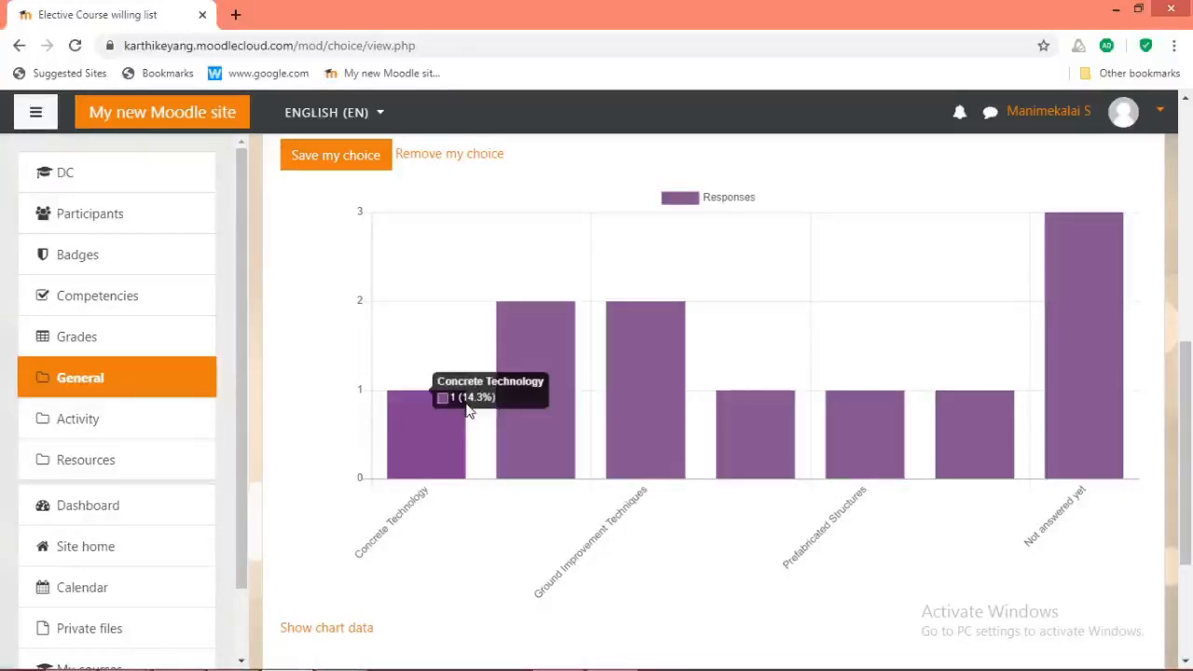
{"action": "mouse_move", "coordinate": [528, 411]}
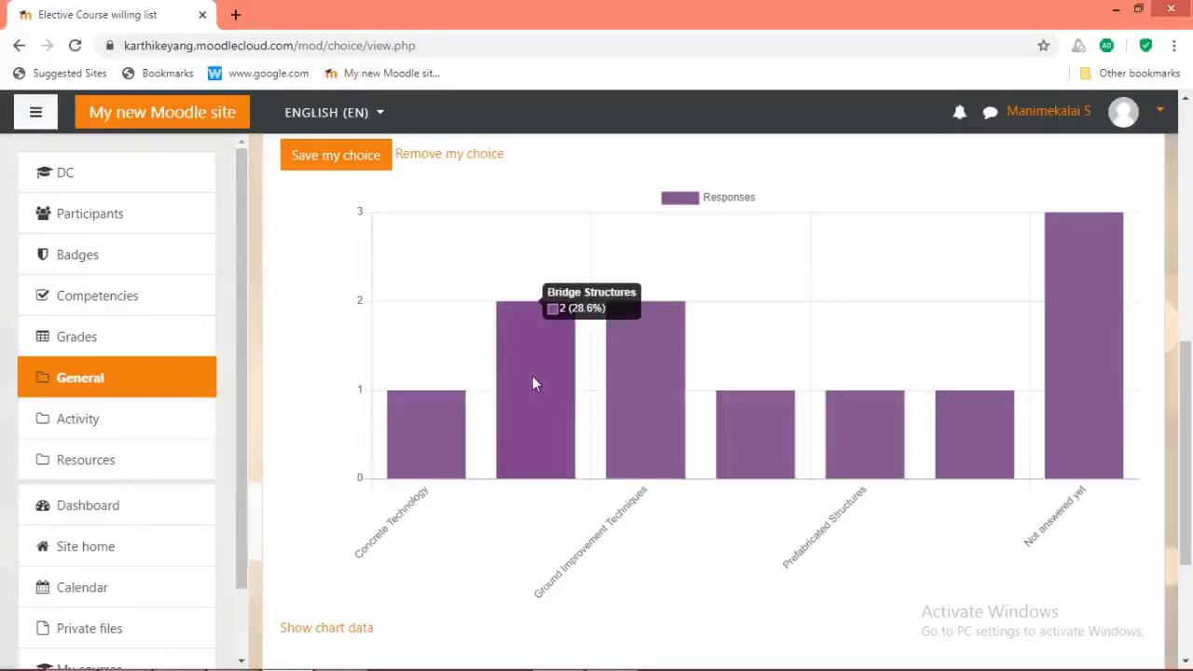
{"action": "mouse_move", "coordinate": [607, 384]}
{"action": "scroll", "coordinate": [607, 395], "scroll_direction": "down", "scroll_amount": 1}
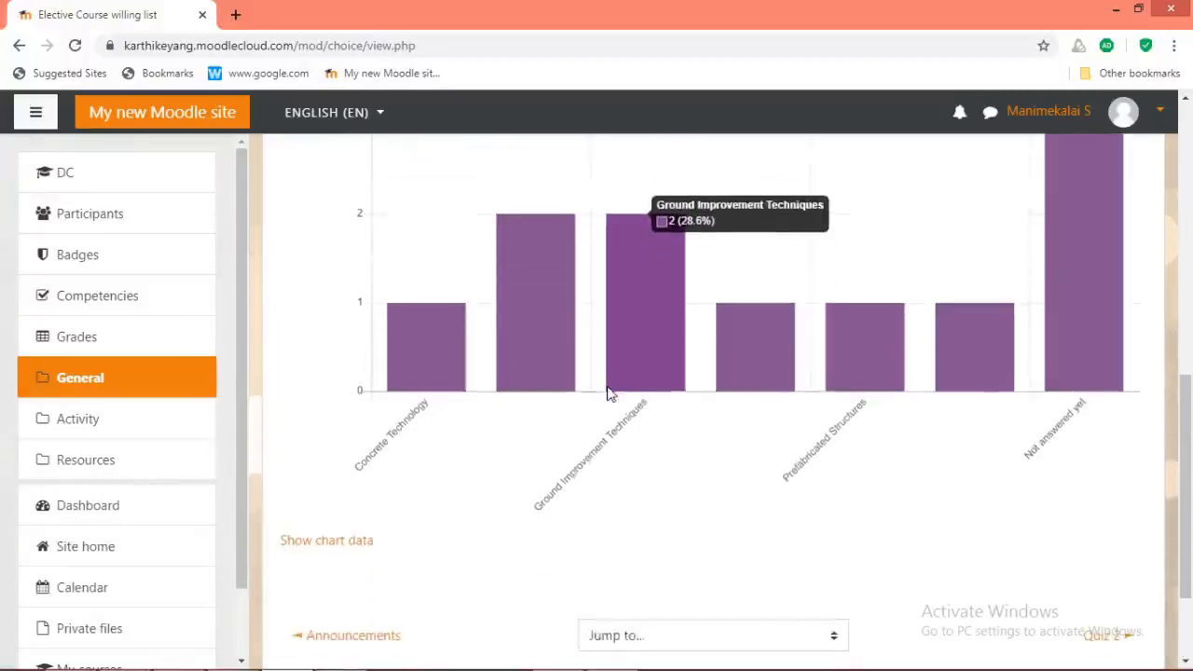
{"action": "scroll", "coordinate": [426, 376], "scroll_direction": "down", "scroll_amount": 2}
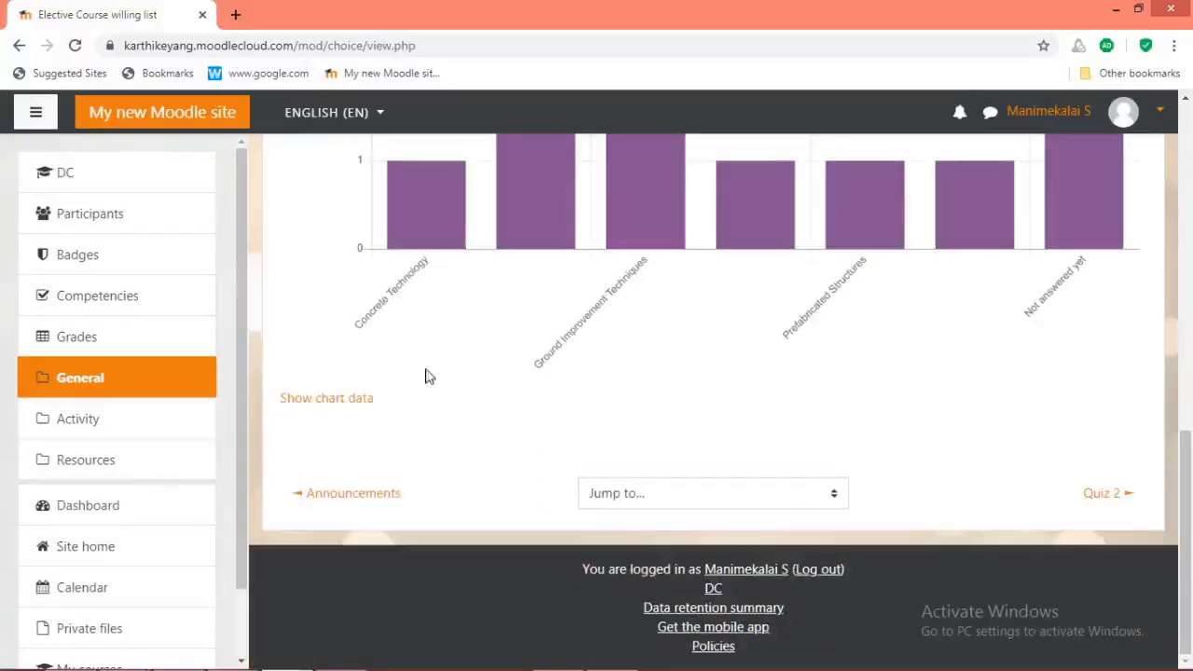
{"action": "left_click", "coordinate": [325, 400]}
{"action": "scroll", "coordinate": [399, 450], "scroll_direction": "up", "scroll_amount": 2}
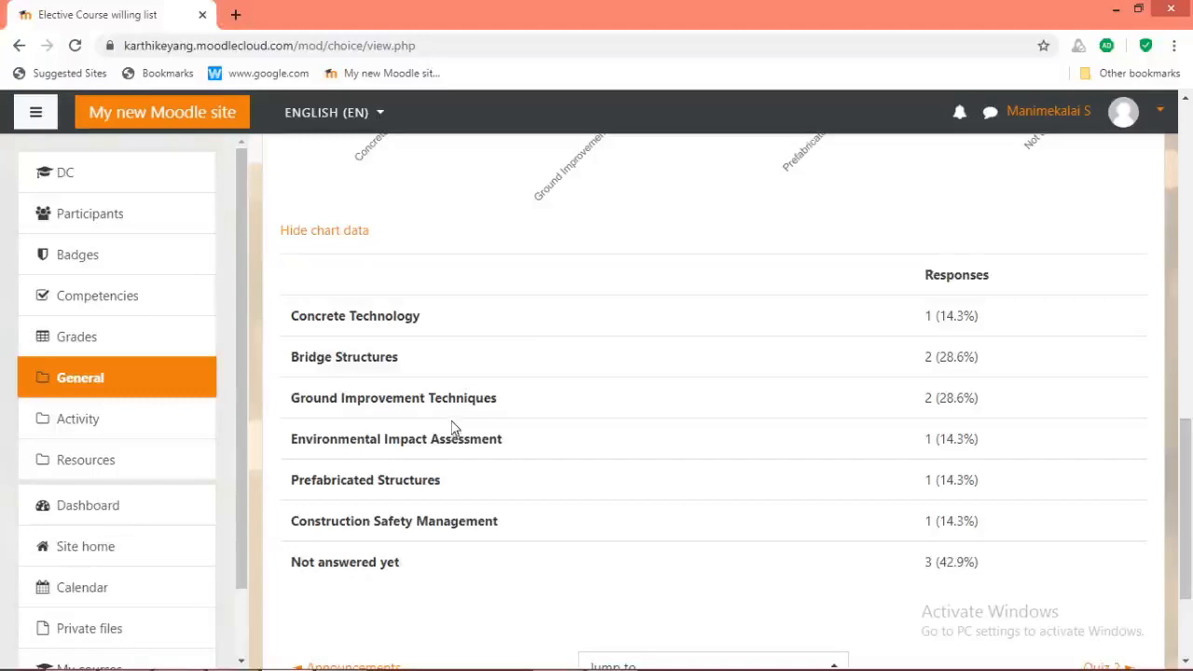
Switch to the teacher's browser session, open the settings of Elective Course willing list, and expand the Results section
{"action": "left_click", "coordinate": [175, 652]}
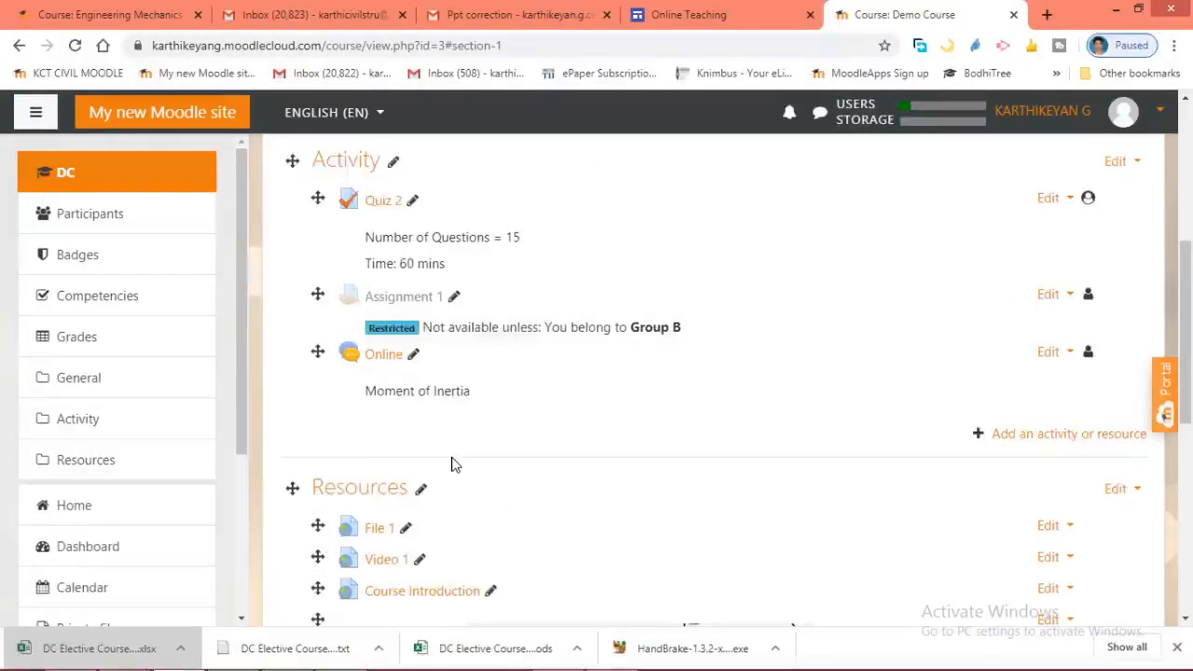
{"action": "scroll", "coordinate": [453, 463], "scroll_direction": "up", "scroll_amount": 4}
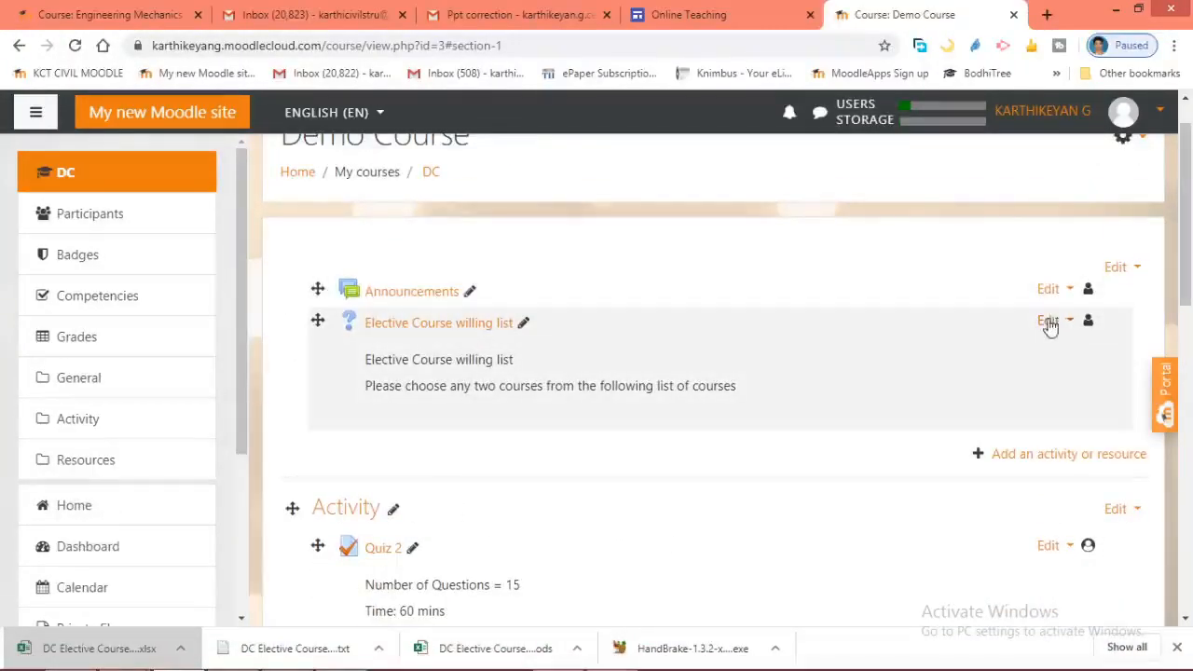
{"action": "left_click", "coordinate": [1052, 326]}
{"action": "left_click", "coordinate": [1016, 351]}
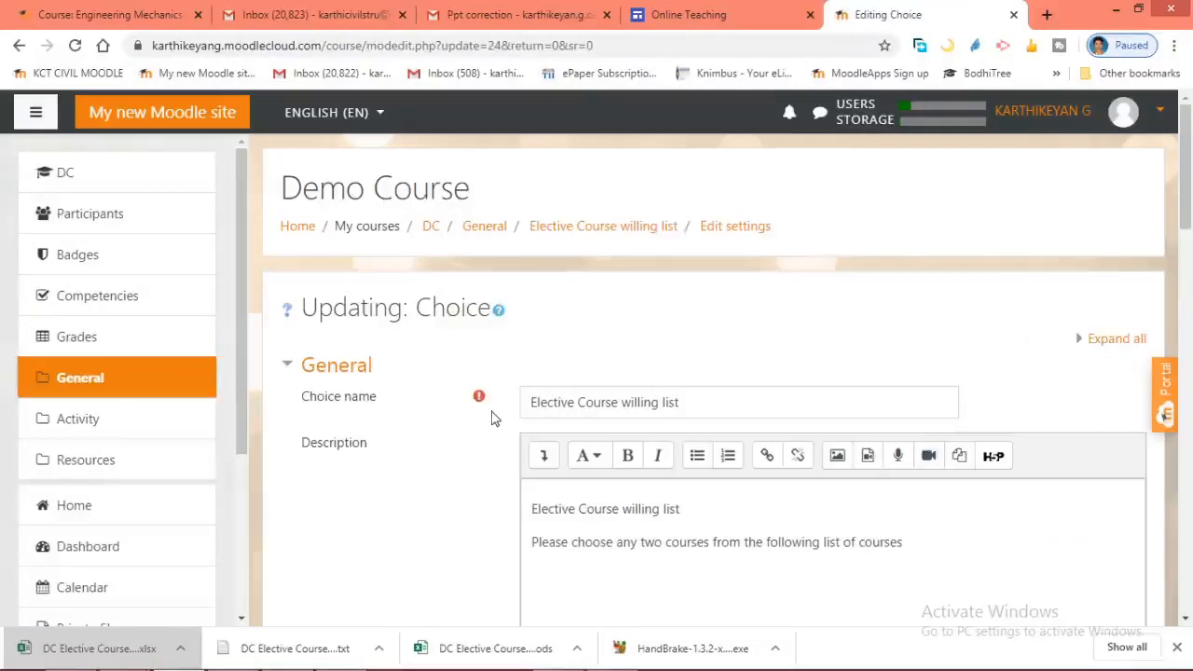
{"action": "scroll", "coordinate": [494, 419], "scroll_direction": "down", "scroll_amount": 12}
{"action": "scroll", "coordinate": [494, 419], "scroll_direction": "down", "scroll_amount": 5}
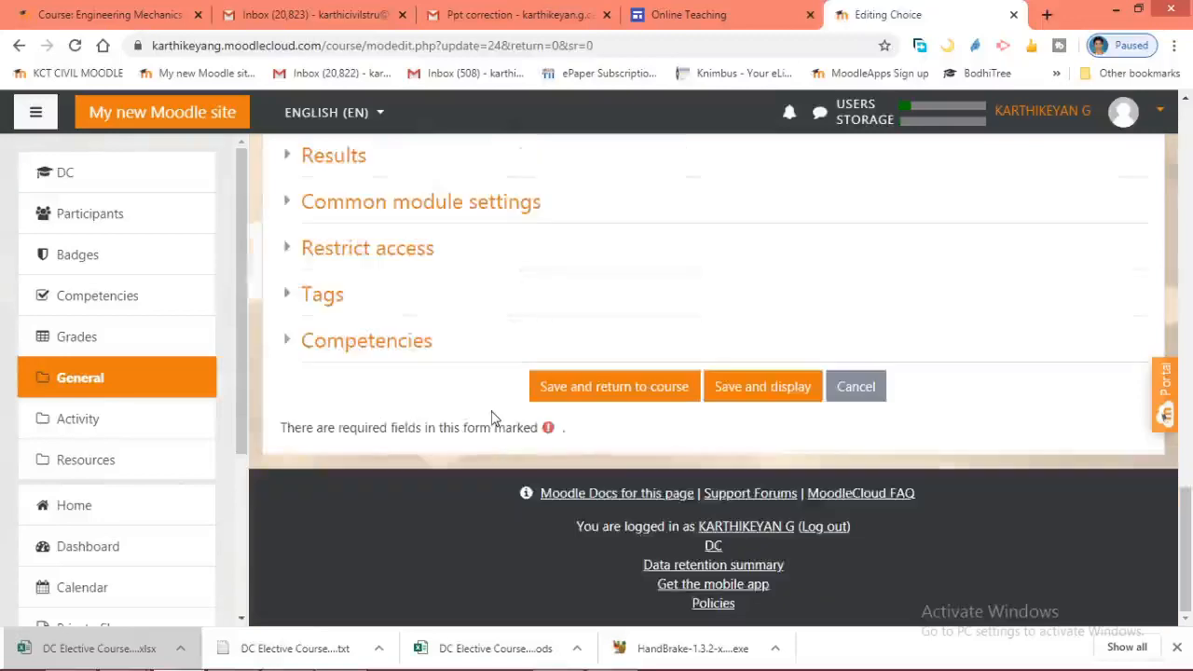
{"action": "scroll", "coordinate": [364, 373], "scroll_direction": "up", "scroll_amount": 2}
{"action": "left_click", "coordinate": [331, 330]}
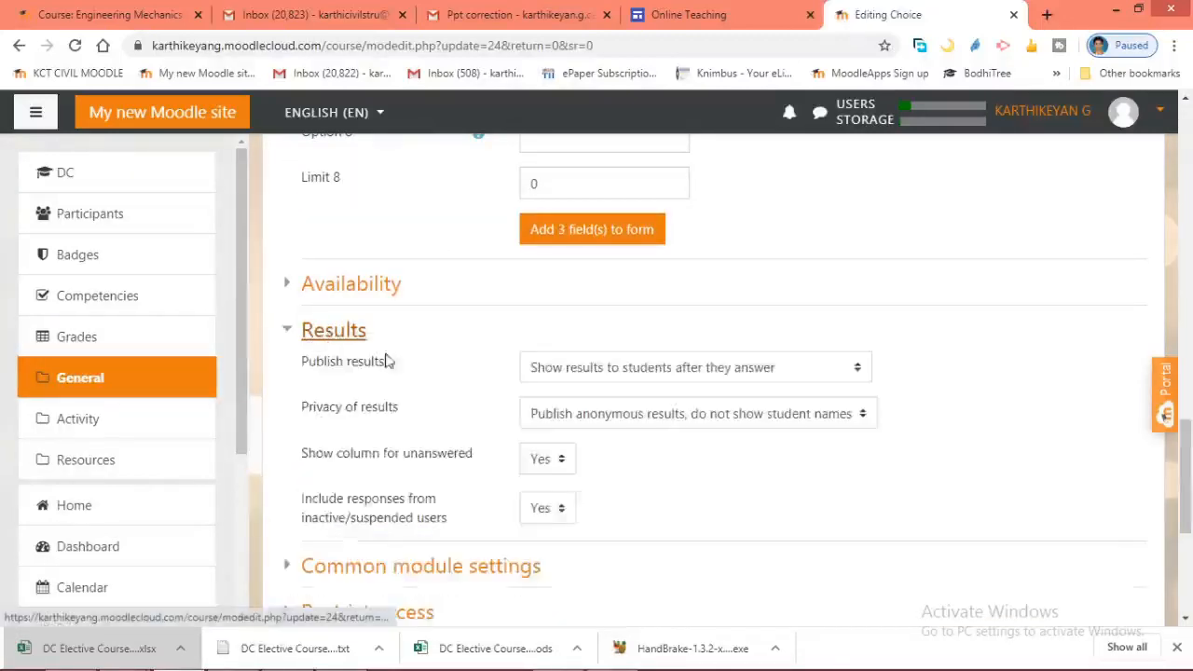
Set Privacy of results to Publish full results, showing names and their choices, and save the choice, returning to the course
{"action": "left_click", "coordinate": [648, 419]}
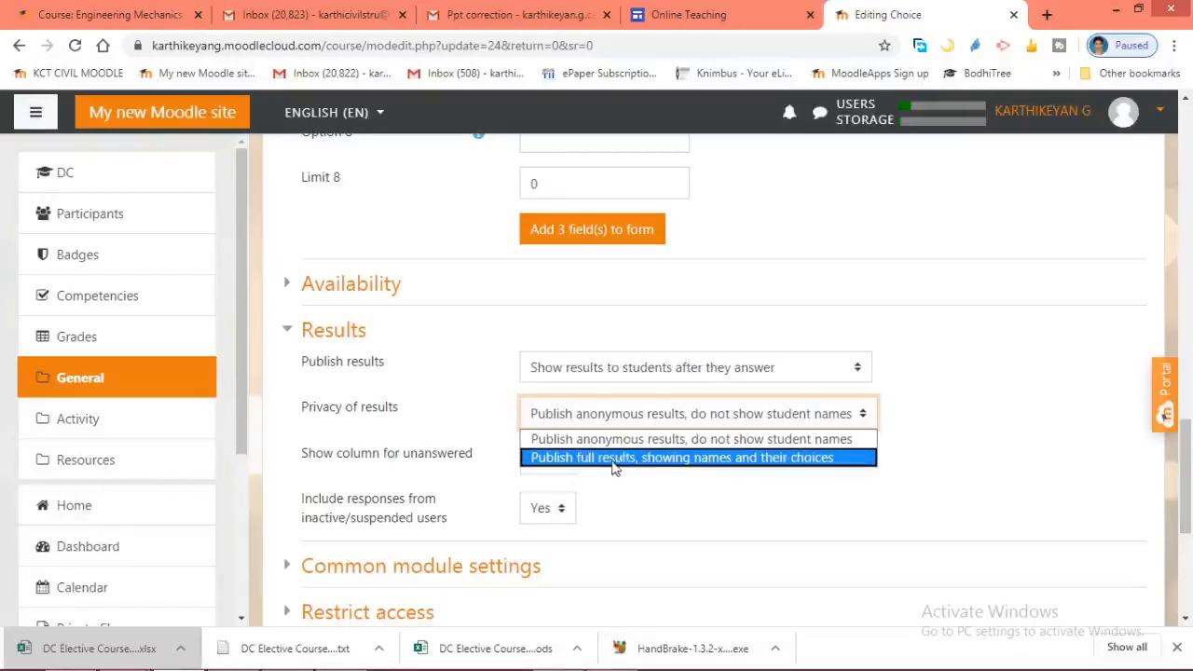
{"action": "left_click", "coordinate": [729, 459]}
{"action": "scroll", "coordinate": [714, 448], "scroll_direction": "down", "scroll_amount": 4}
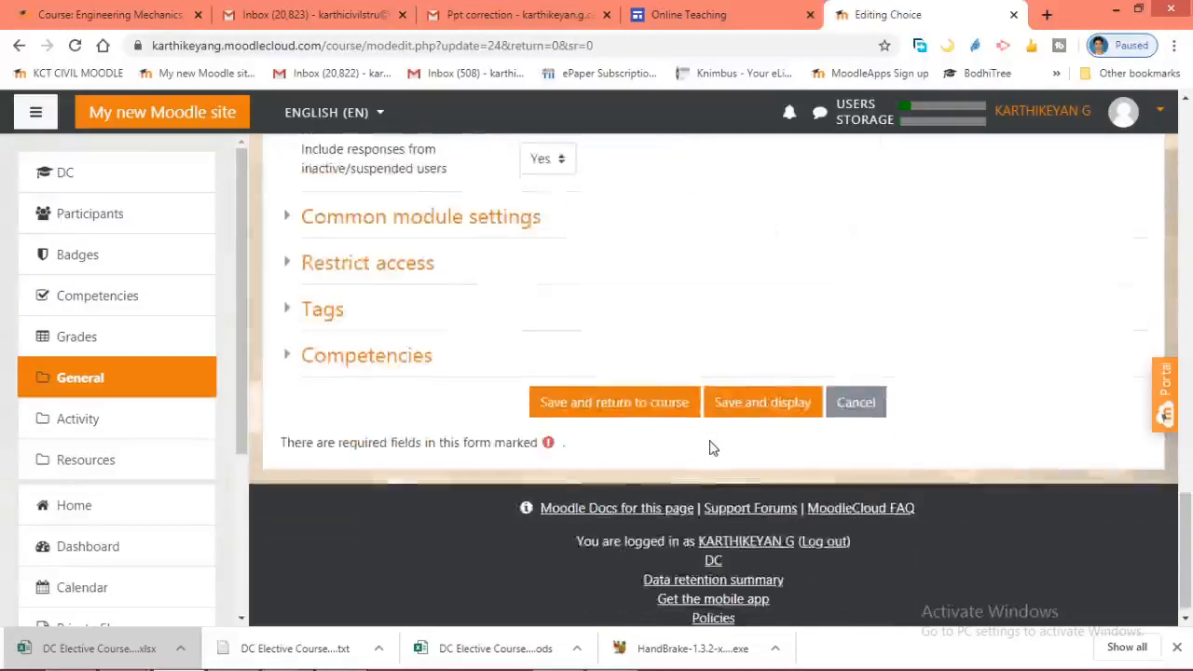
{"action": "left_click", "coordinate": [632, 399]}
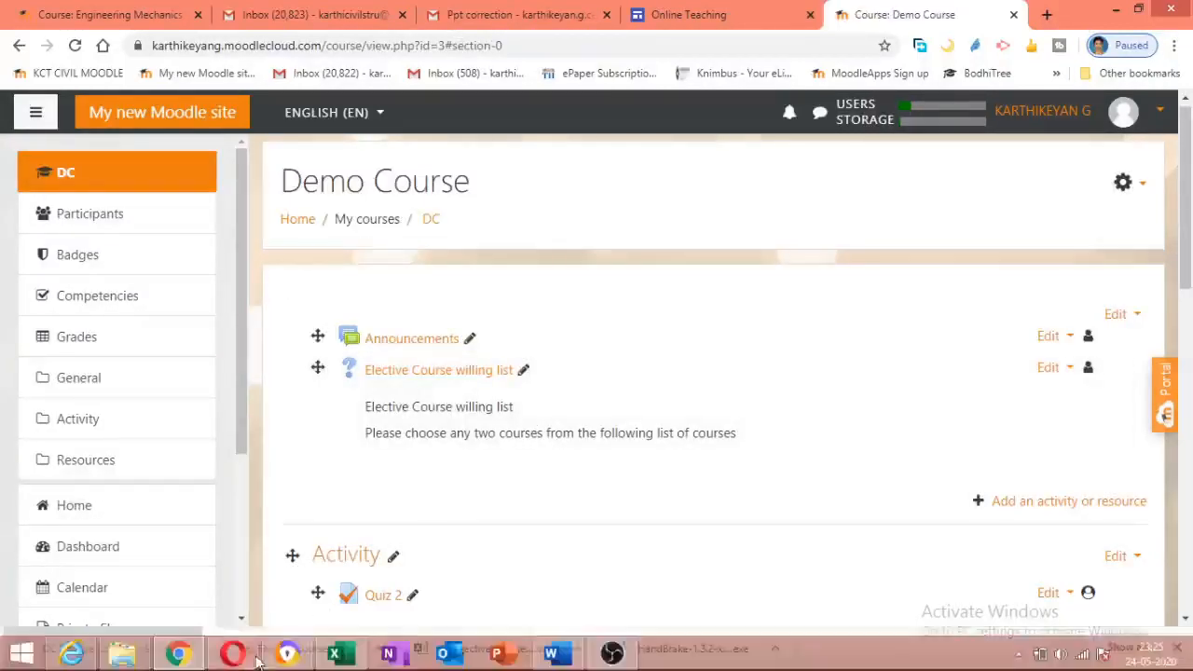
Reload the choice in the student's browser session, review the responses table with participant names, and return to the teacher's session
{"action": "left_click", "coordinate": [288, 655]}
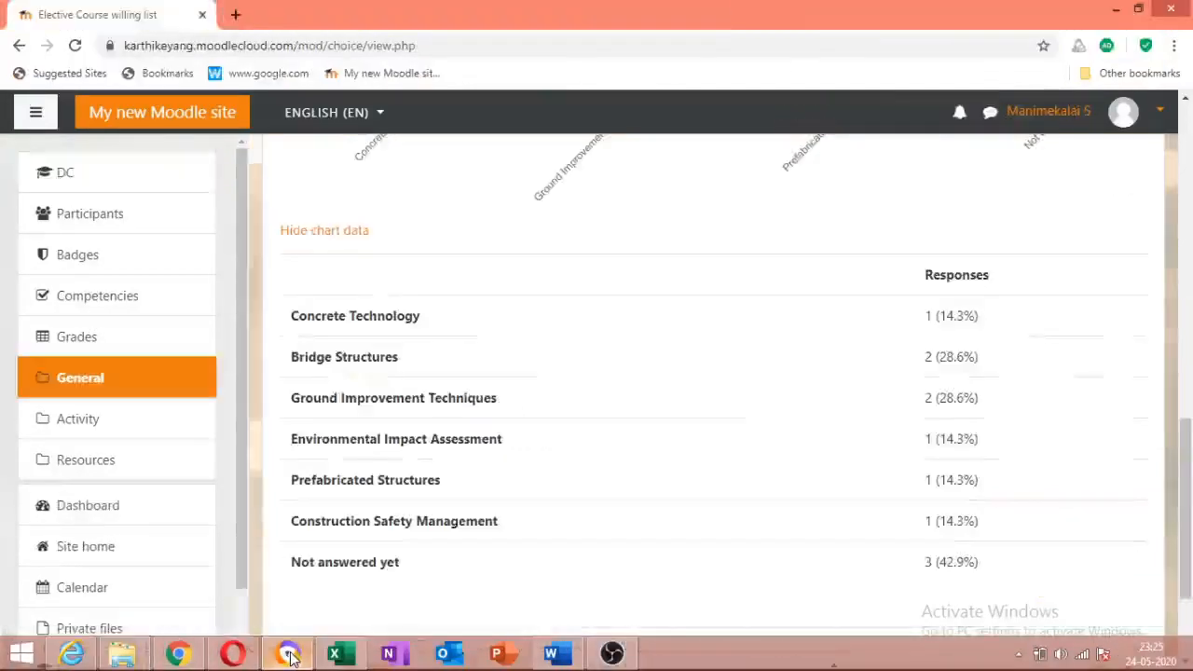
{"action": "left_click", "coordinate": [76, 47]}
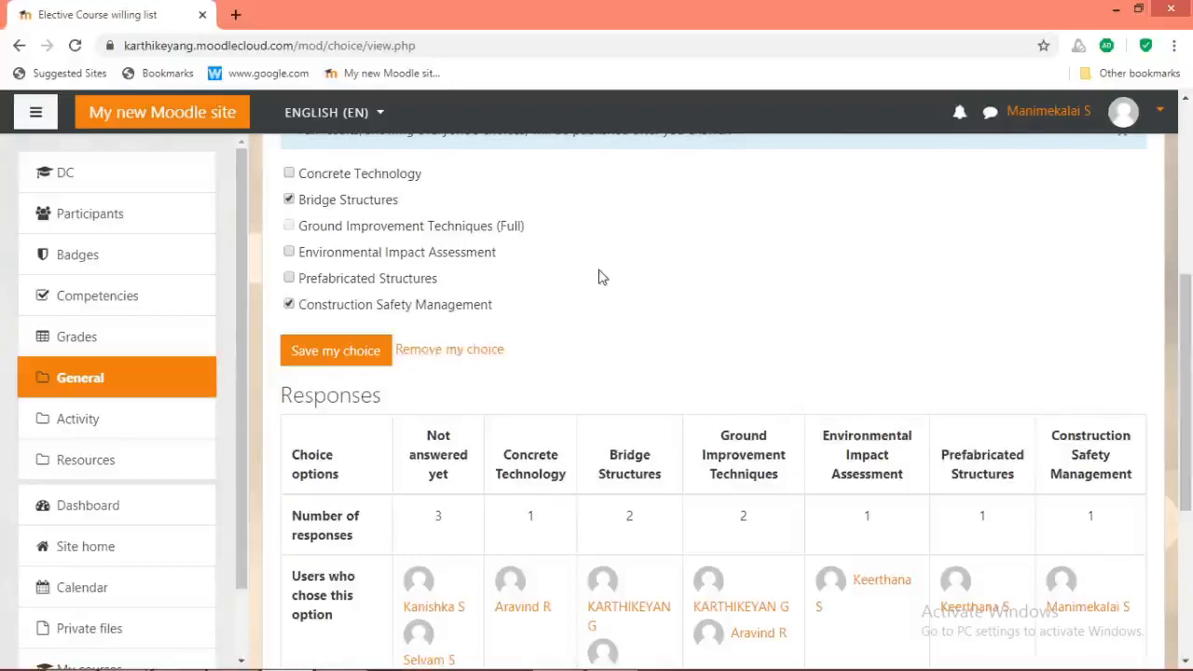
{"action": "scroll", "coordinate": [652, 289], "scroll_direction": "down", "scroll_amount": 2}
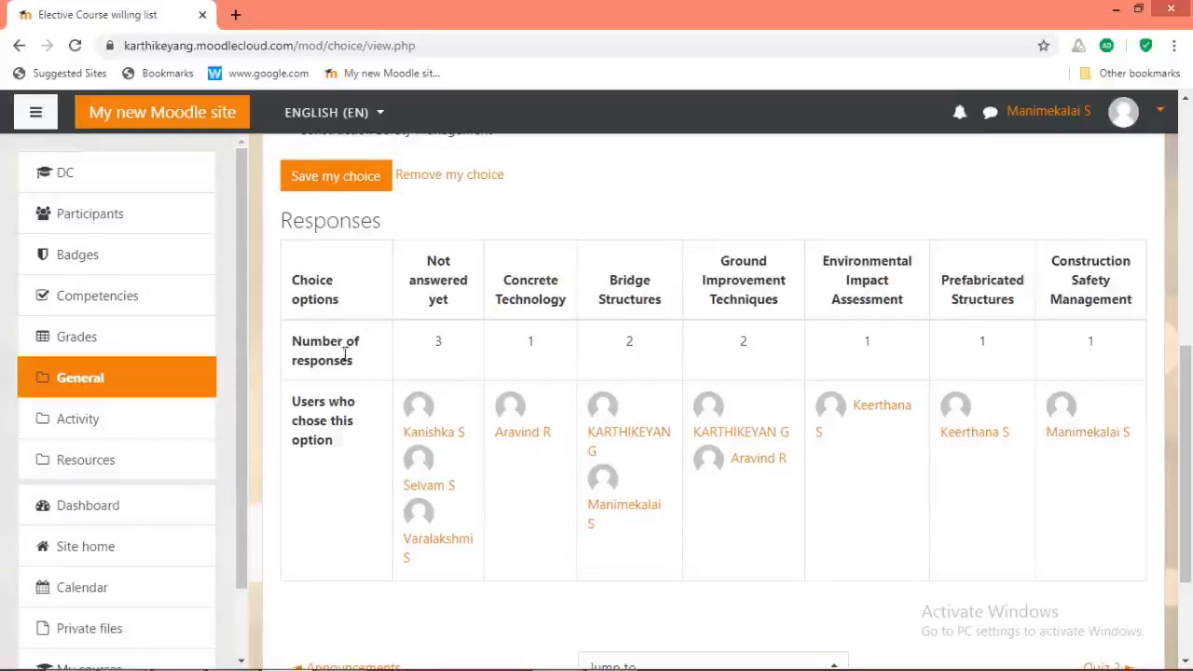
{"action": "scroll", "coordinate": [364, 350], "scroll_direction": "up", "scroll_amount": 4}
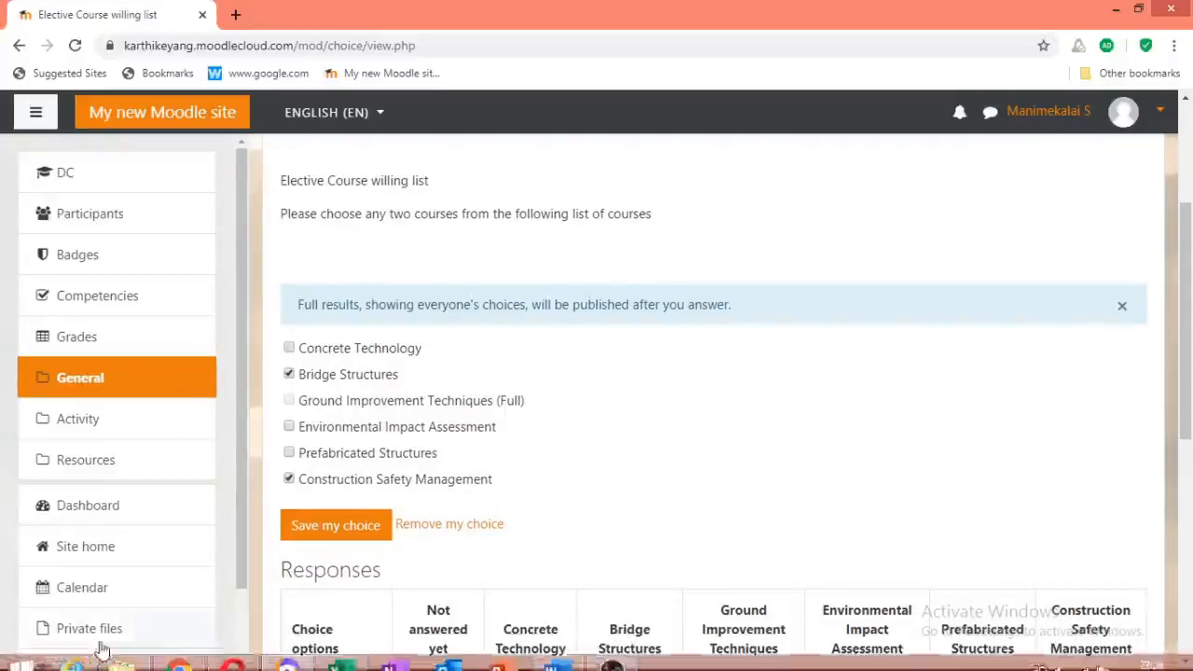
{"action": "left_click", "coordinate": [186, 654]}
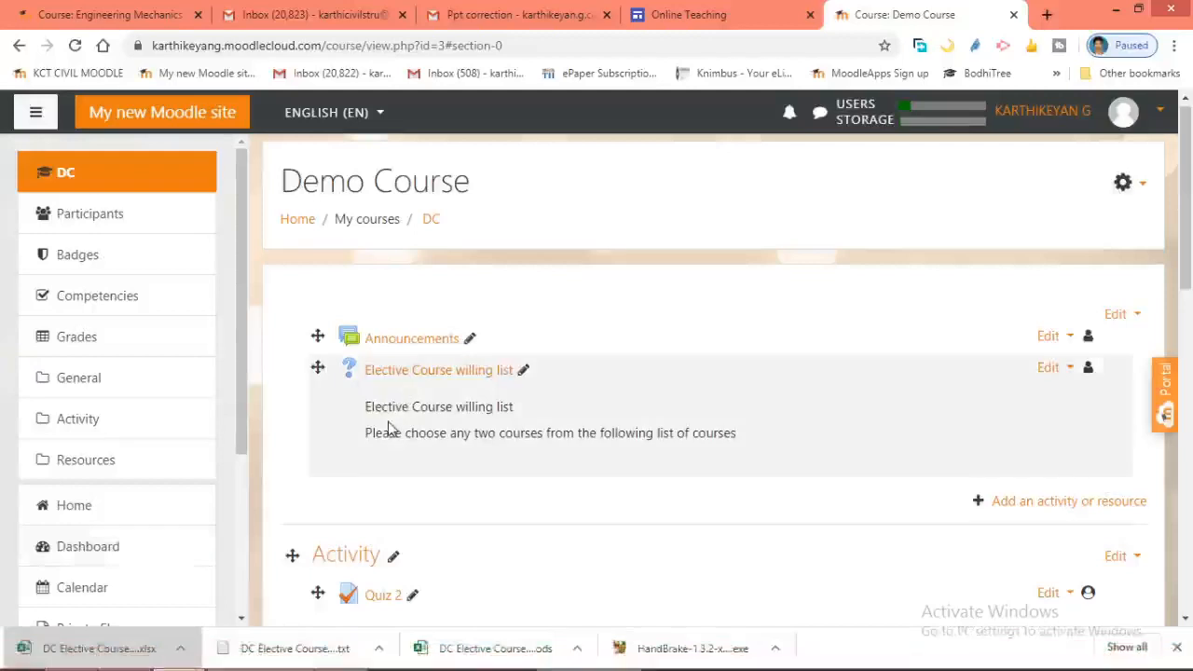